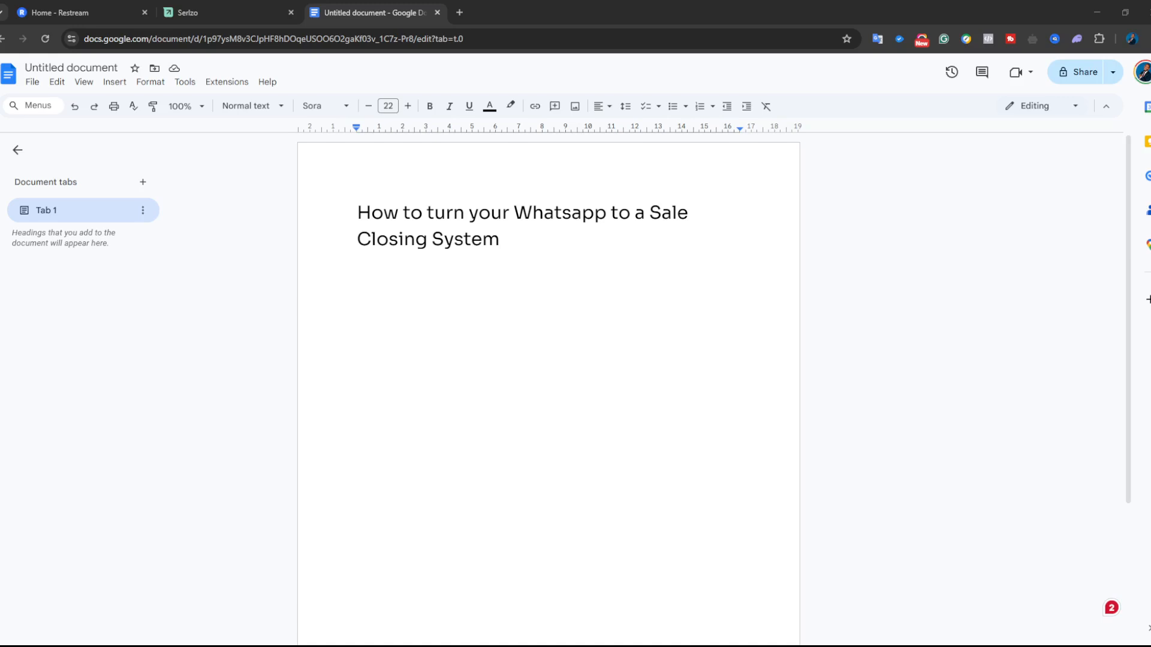
- Zoom in on the Google Docs page and close the 'Home - Restream' tab
key(ctrl+plus)
key(ctrl+plus)
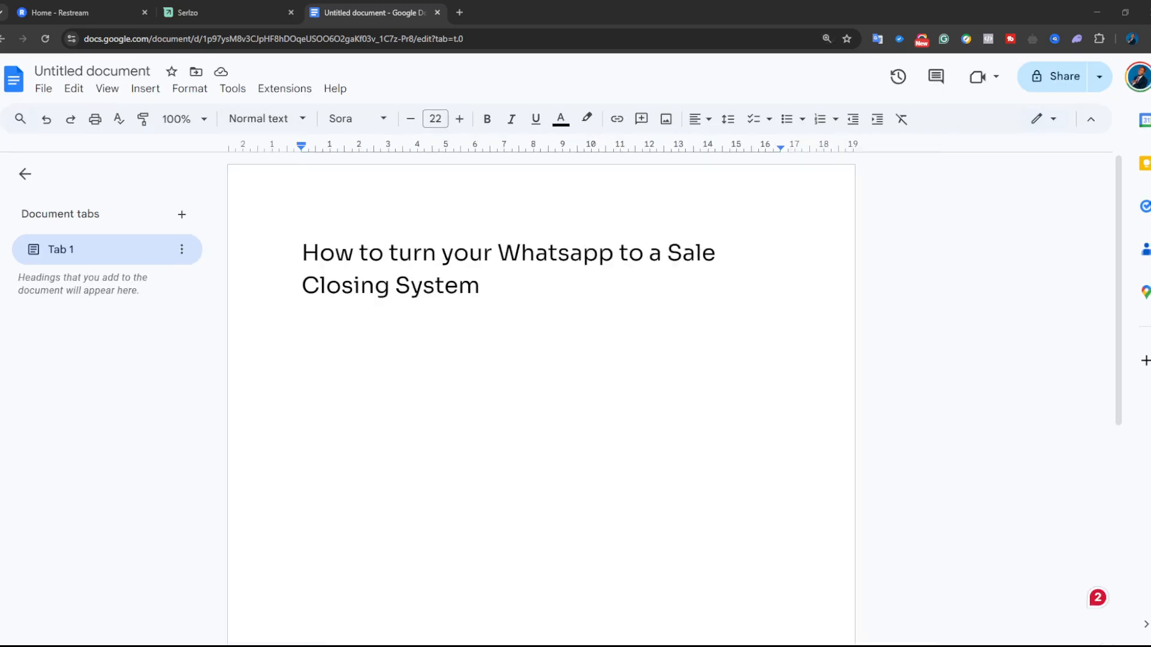
click(144, 12)
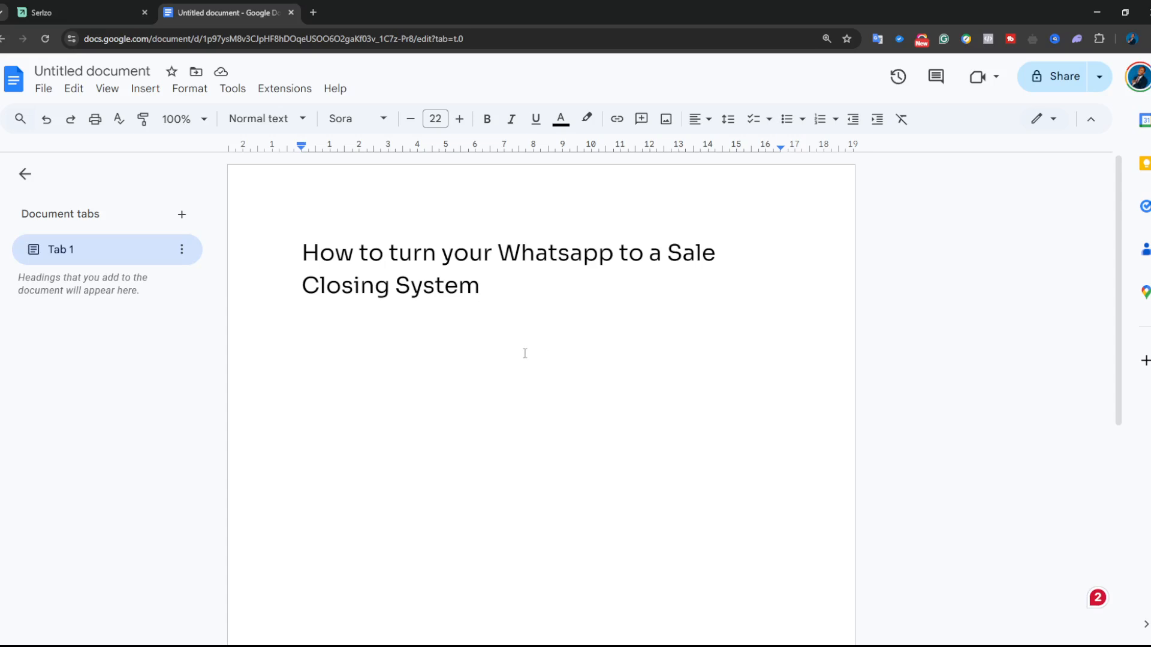
click(376, 384)
- Below the title, type 'Facebook ads: Leads Whatsapp-' and then 'Custom Messages:' on separate lines
double_click(559, 313)
key(Return)
key(Return)
text(Facebook a)
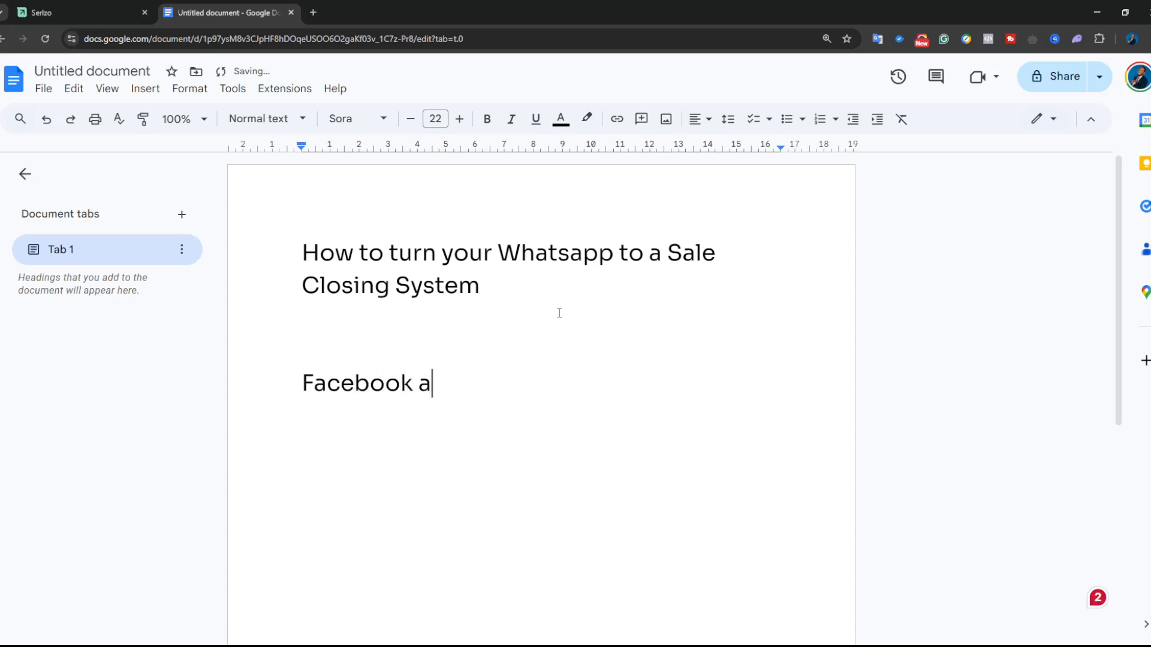
text(ds: LEad)
key(BackSpace)
key(BackSpace)
key(BackSpace)
text(ead)
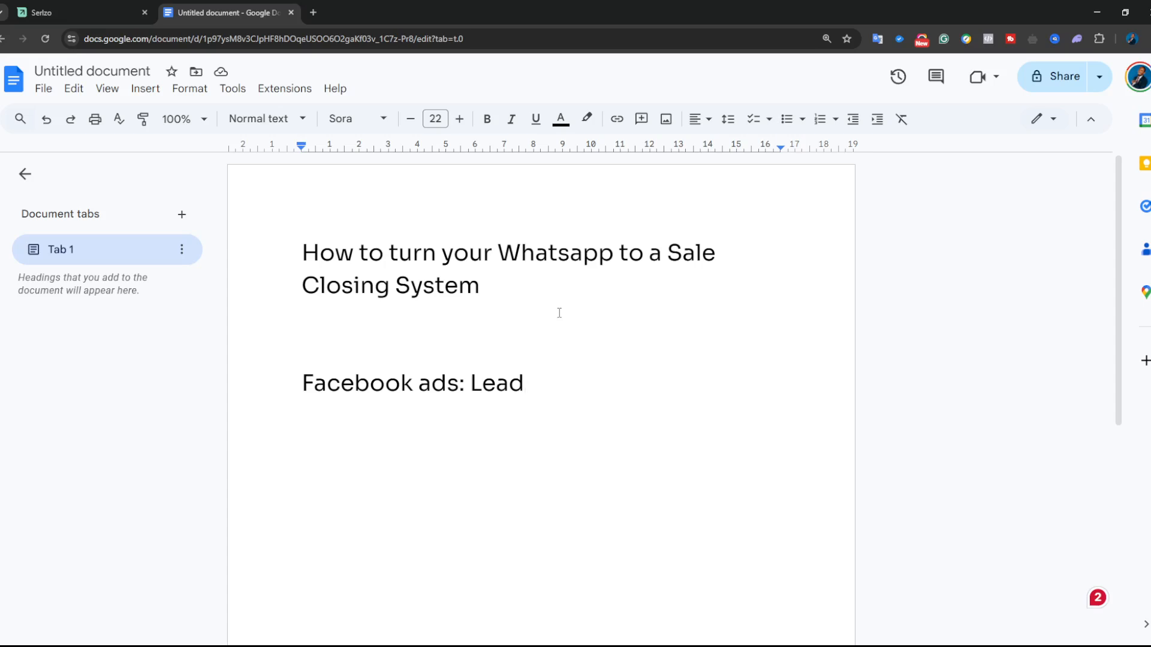
text(s Whatsap)
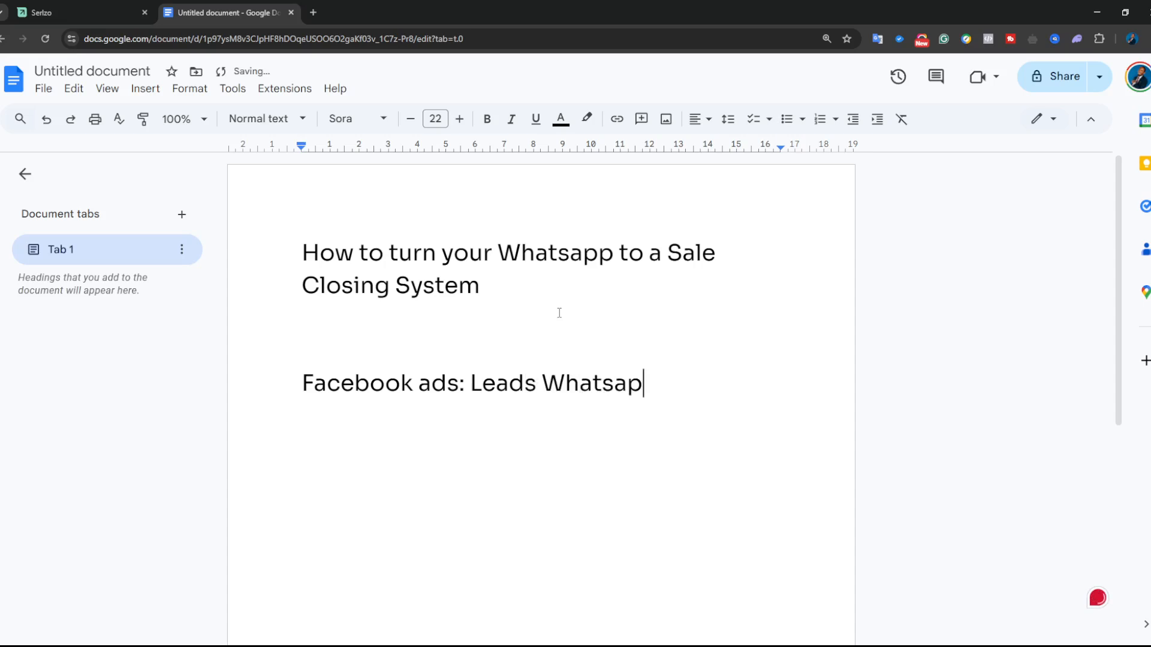
text(p-)
key(Return)
key(Return)
text(Custom)
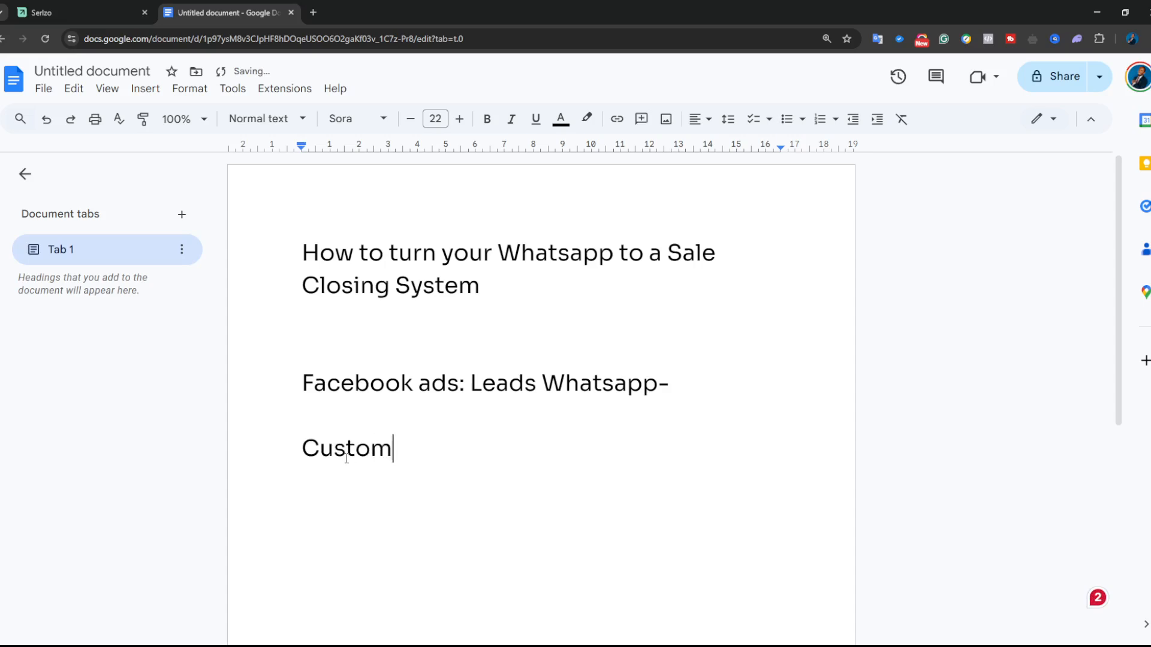
text( Messages:)
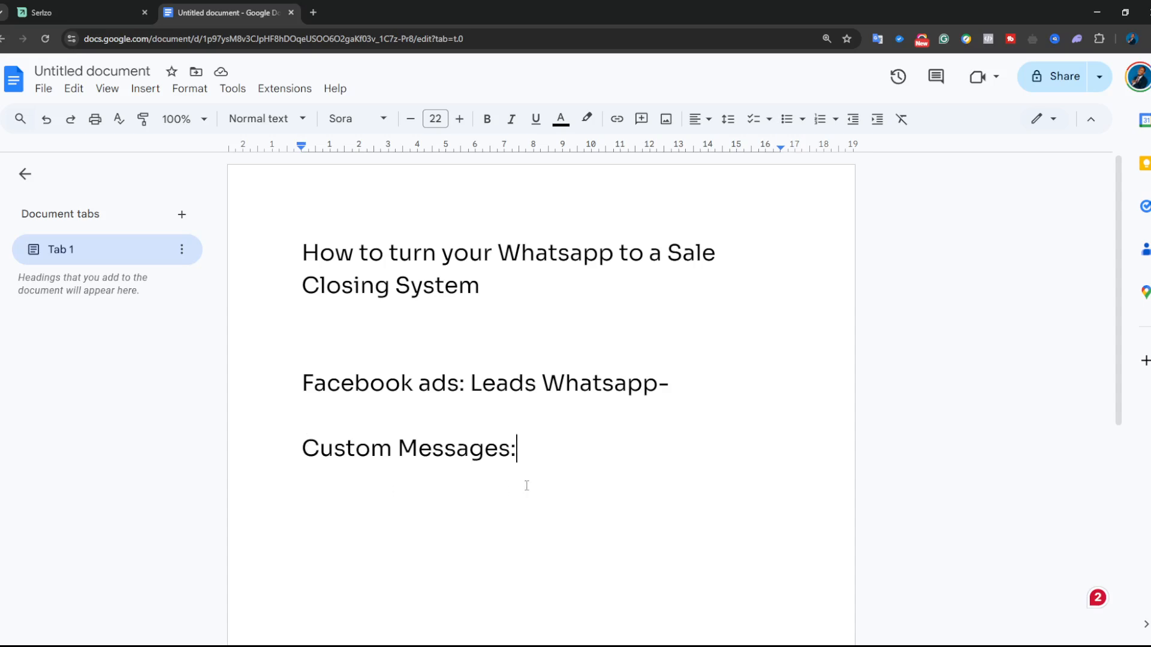
- Type a quoted lead message introducing the sender, ending 'interested in Purchasing your XYZ estate'
key(Return)
key(Return)
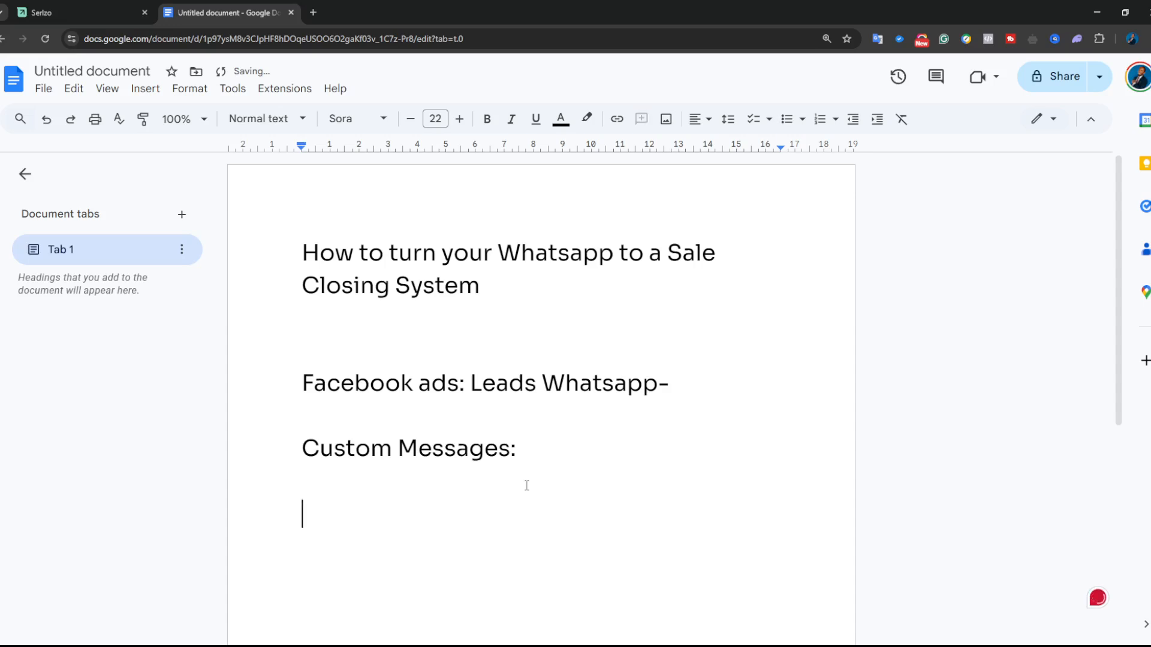
text("Hi my )
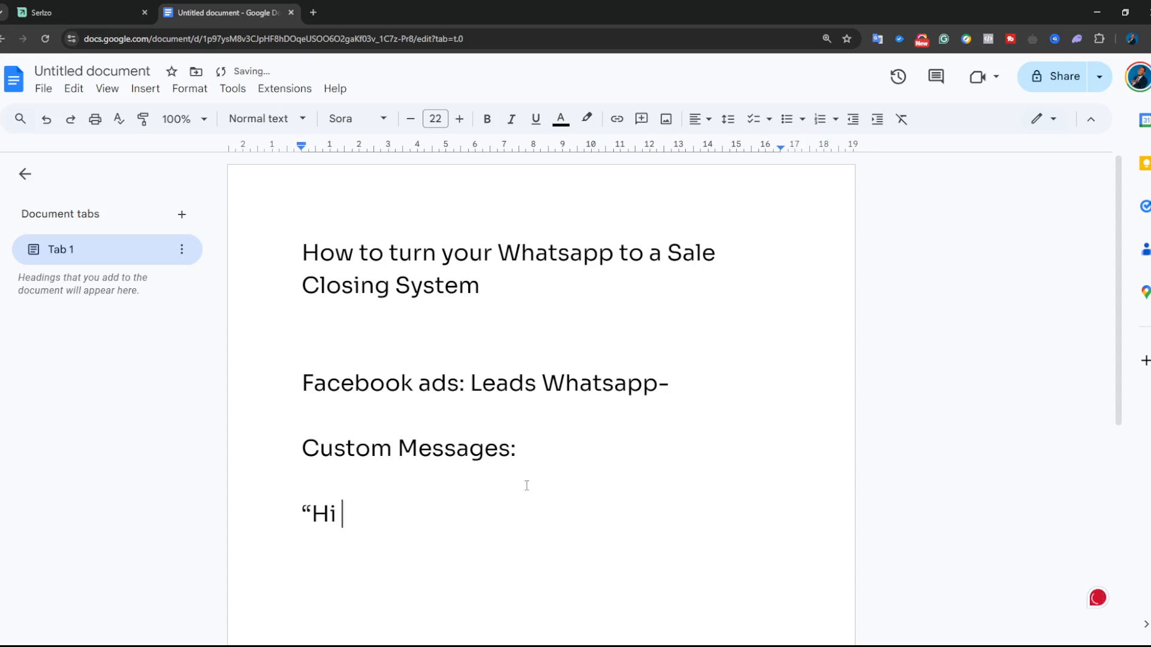
text(name iu)
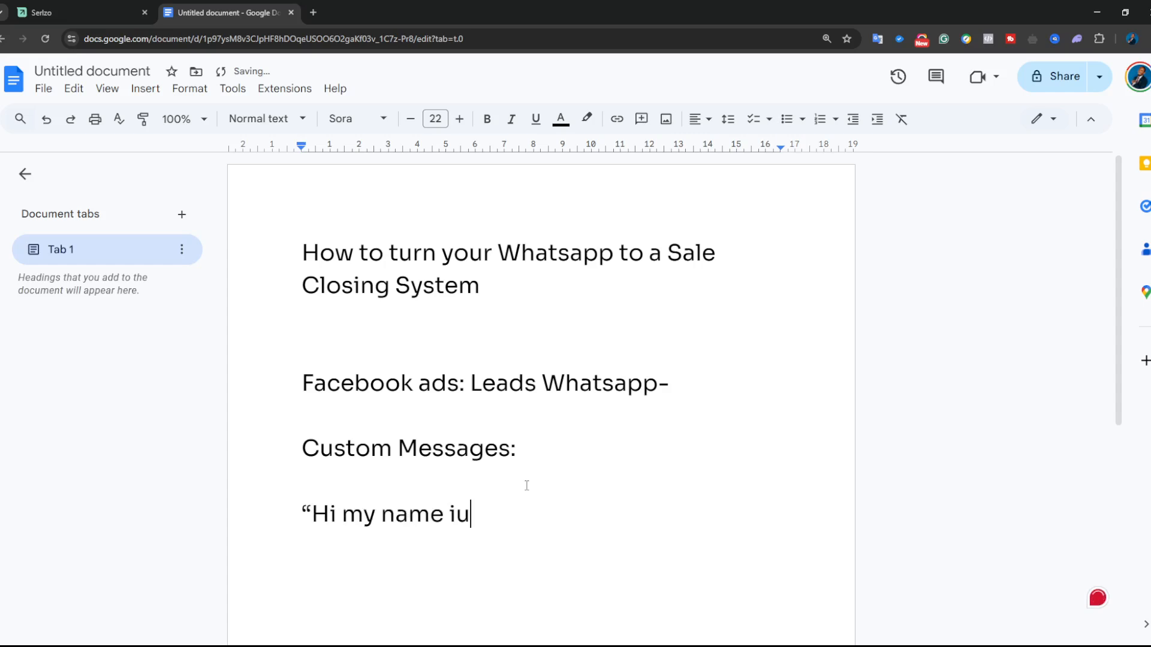
key(BackSpace)
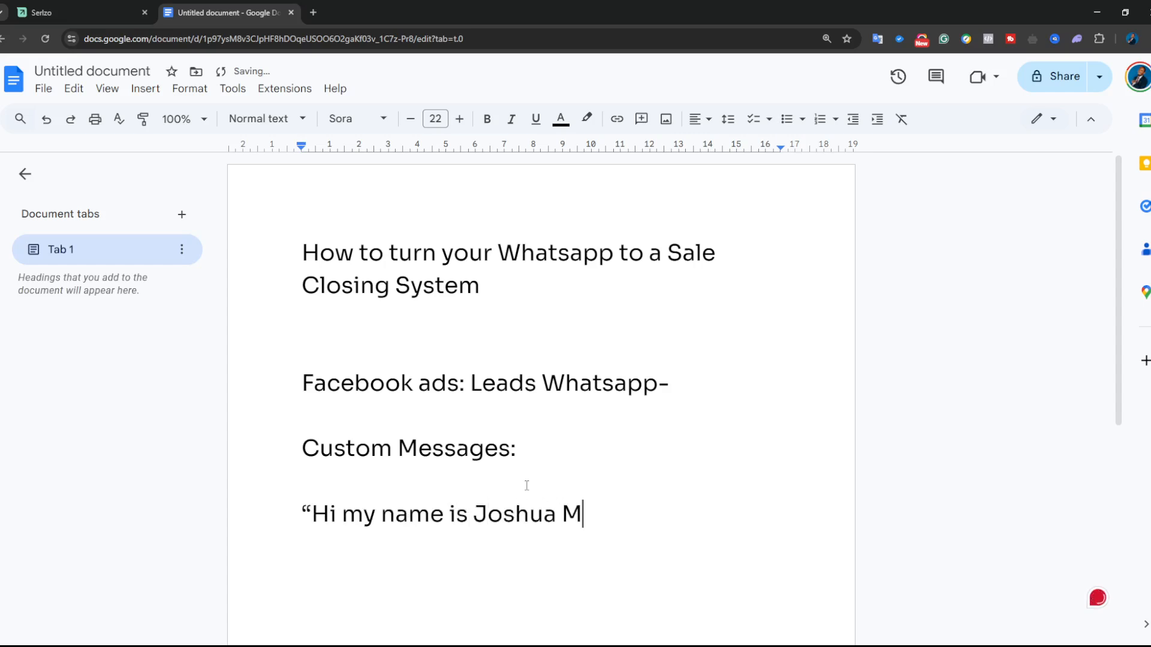
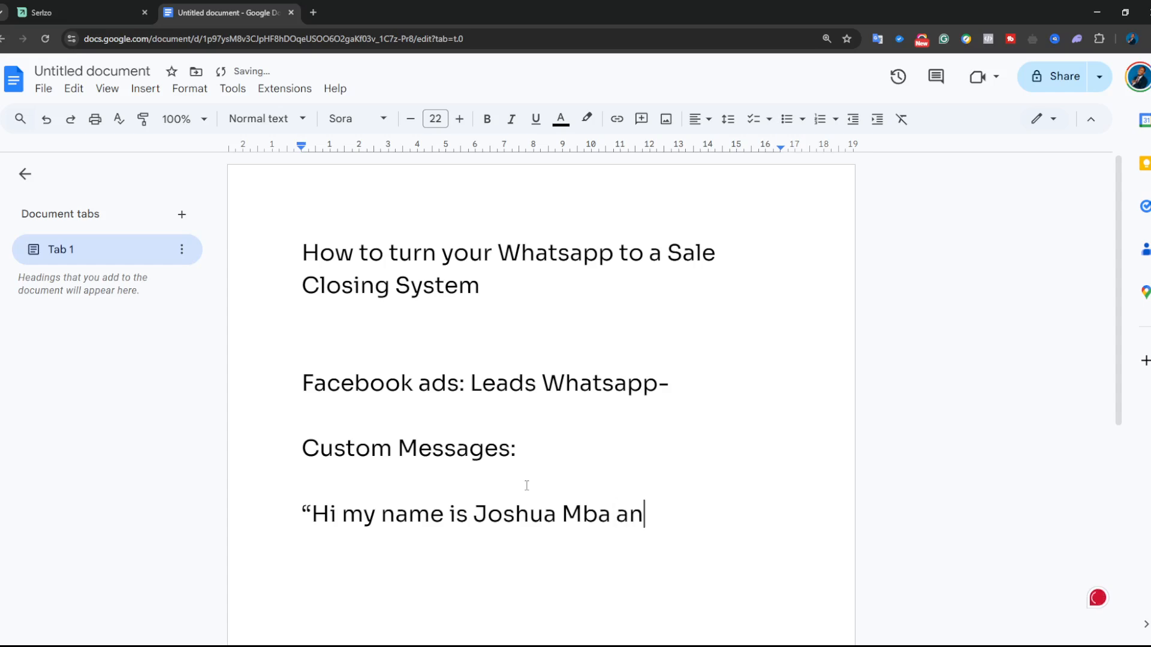
text(d I am intere)
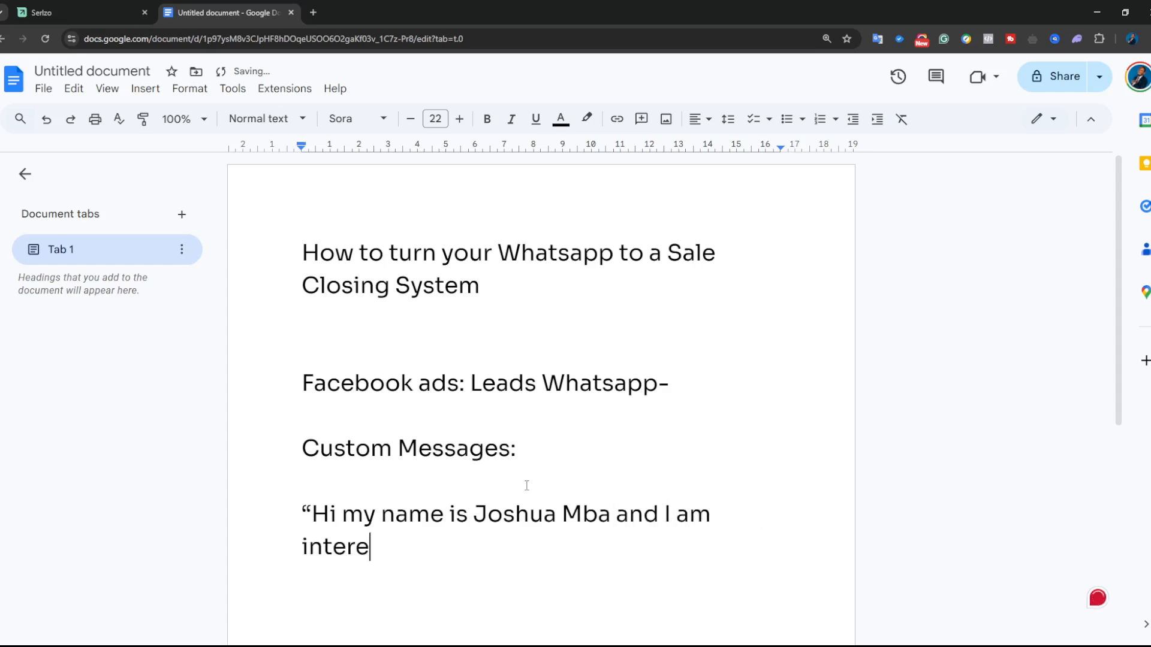
text(sted in )
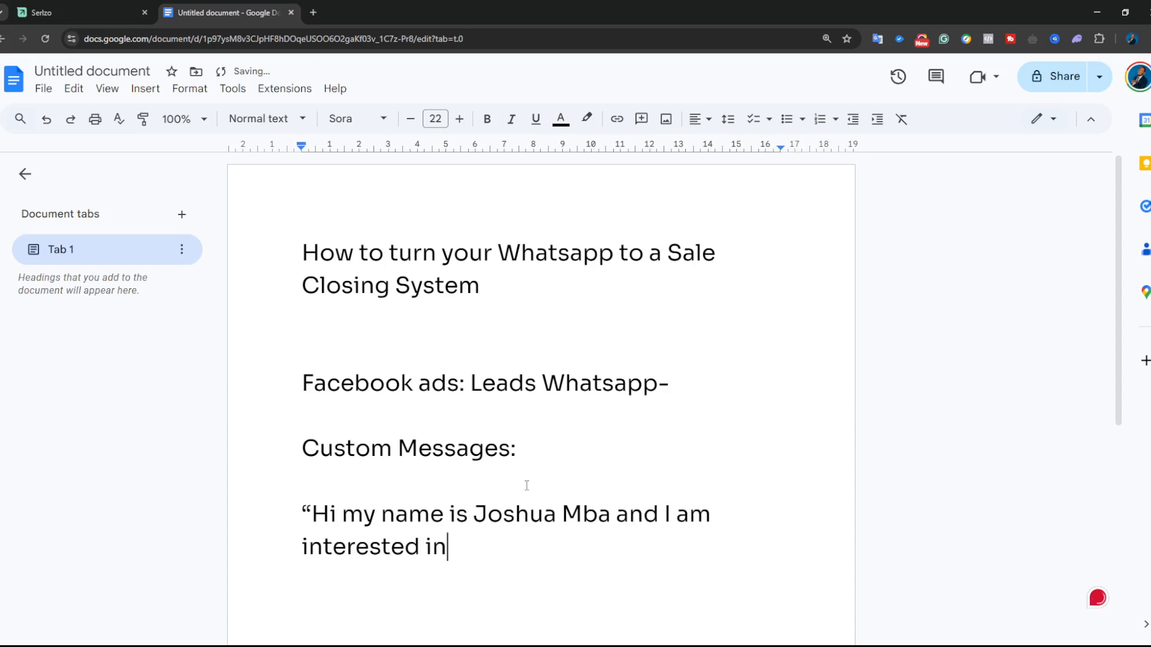
text(Purc)
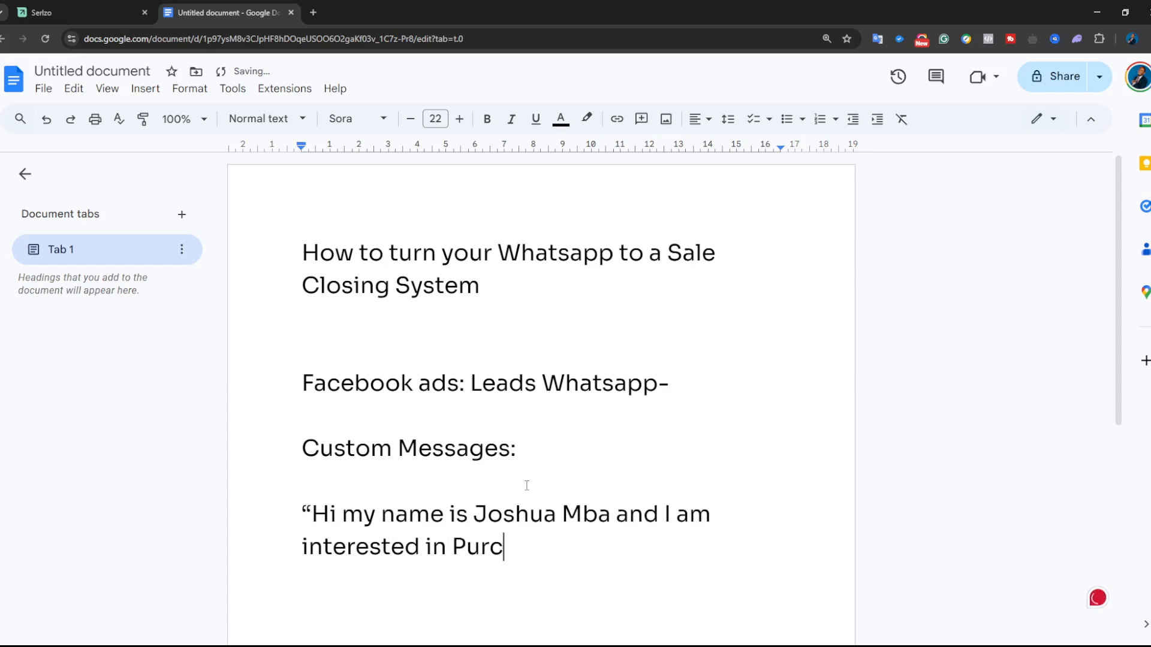
text(hasing your )
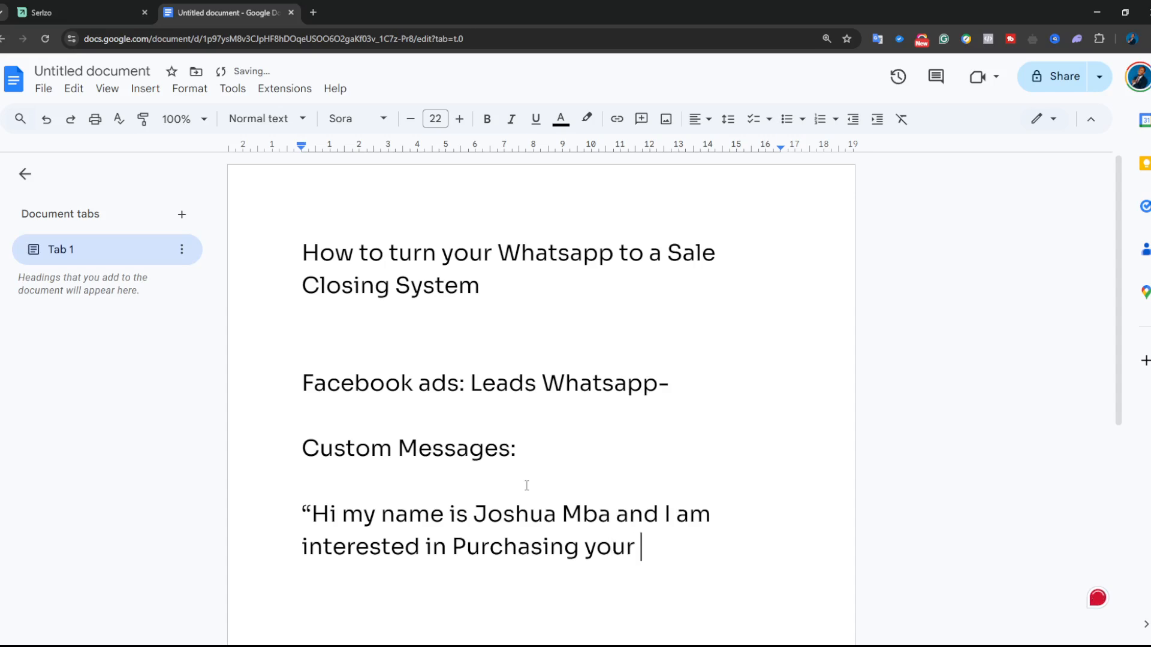
text(XY)
text(Z  estate)
text(")
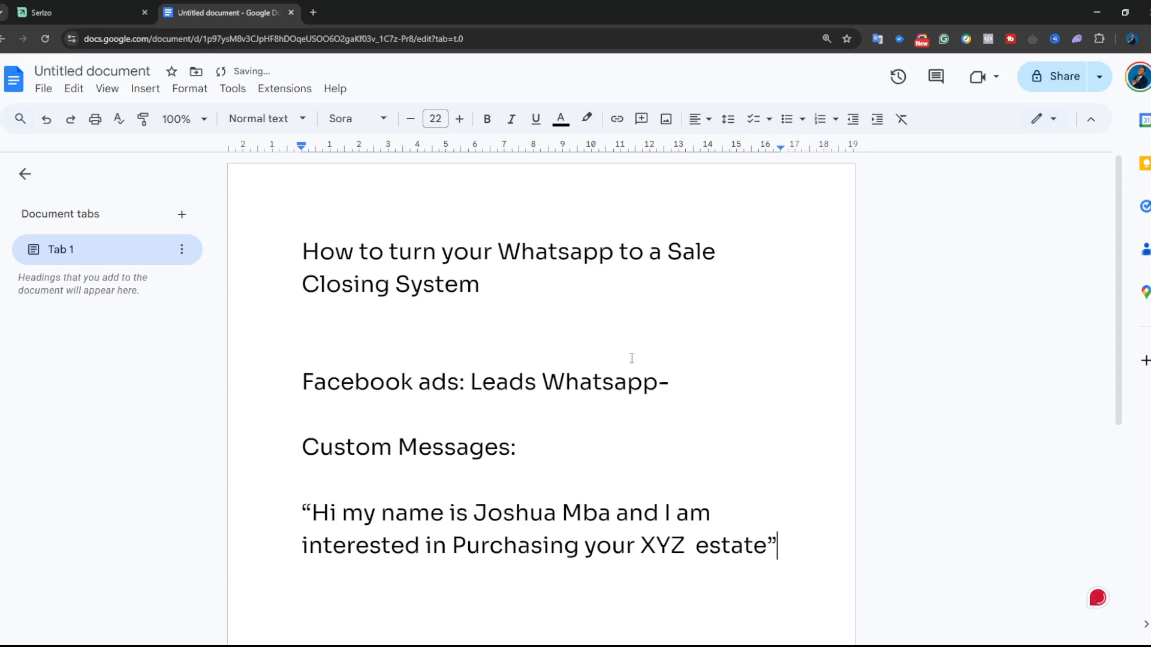
scroll(411, 382, down, 2)
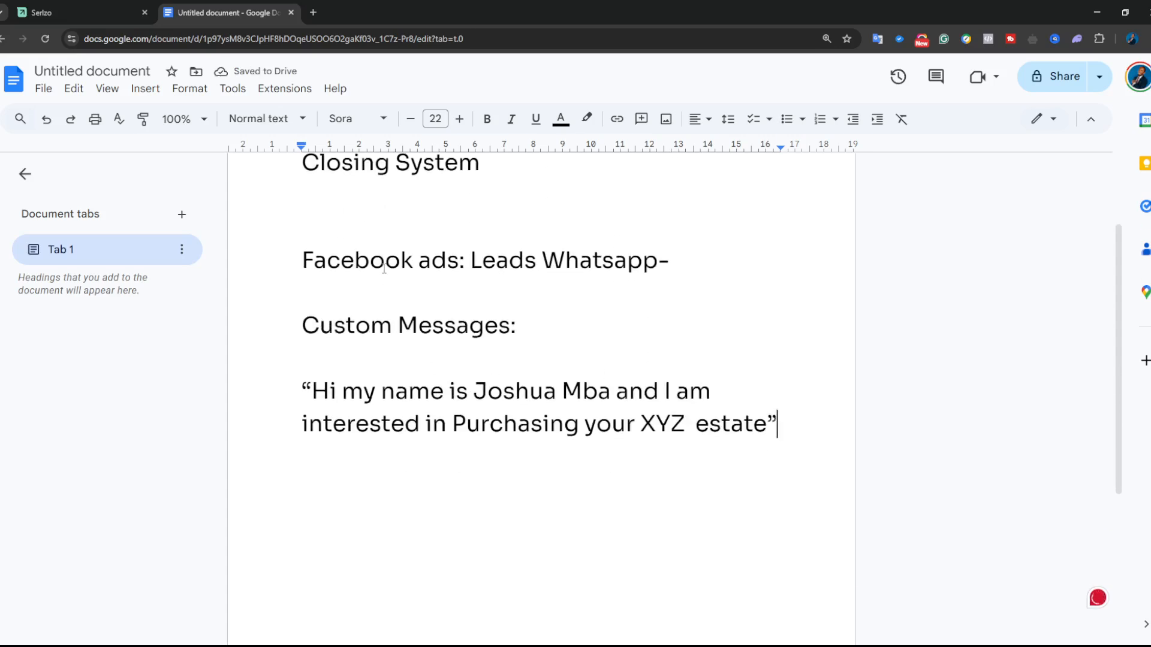
- Set the quoted sample message under 'Custom Messages:' in bold
drag(281, 383, 779, 414)
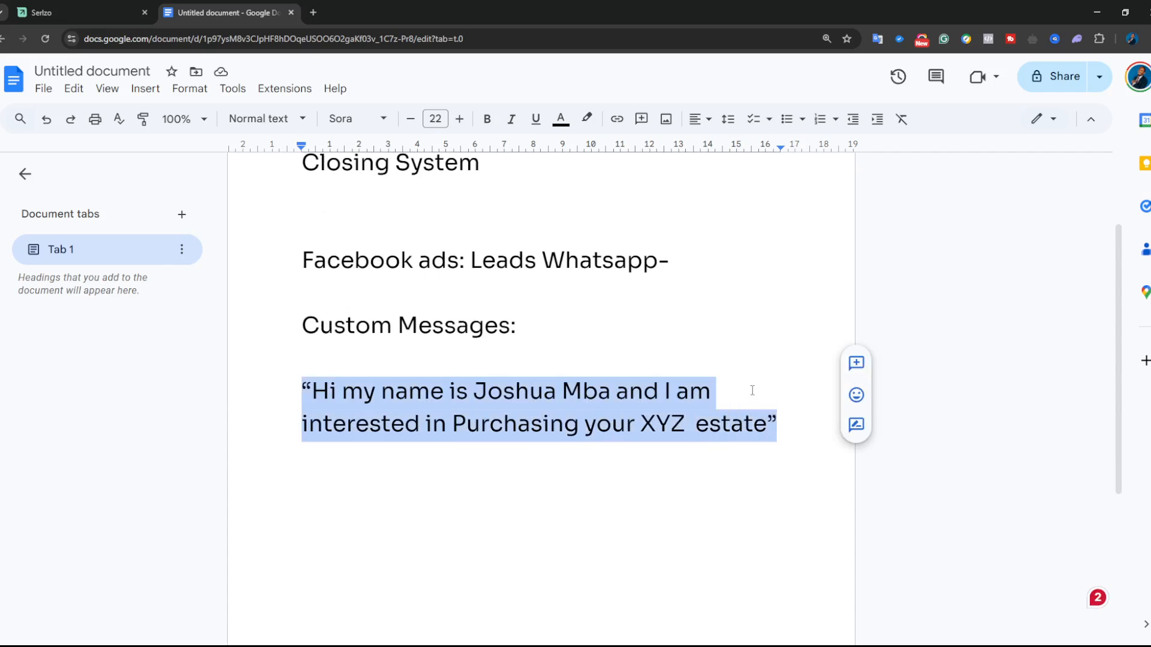
key(ctrl+b)
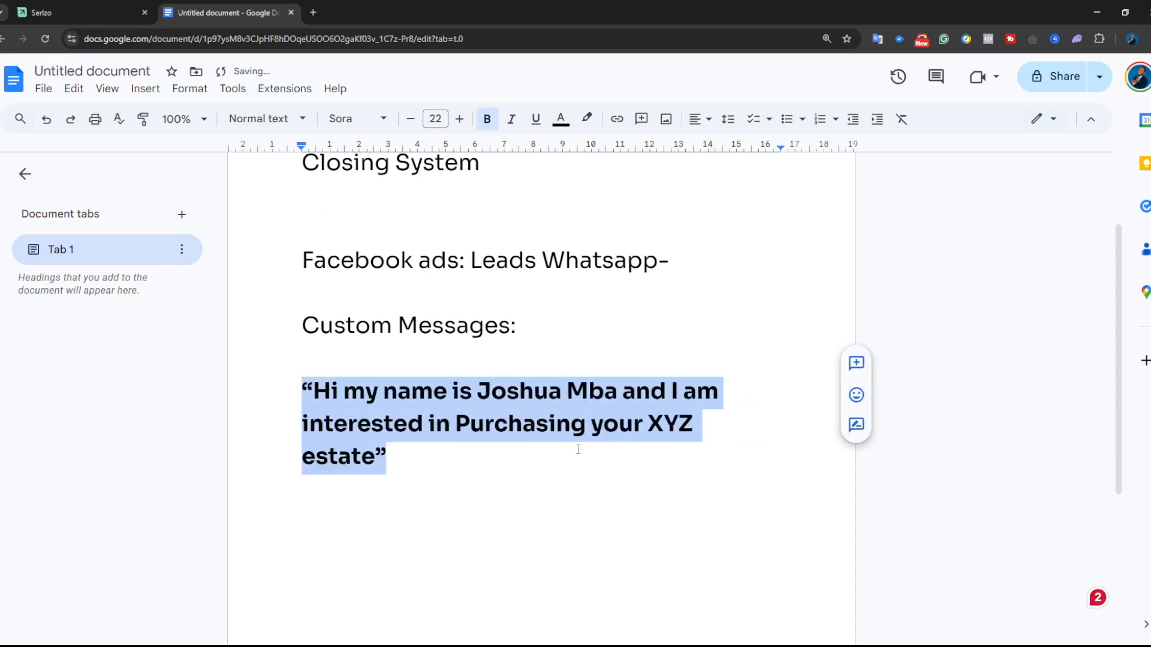
click(436, 452)
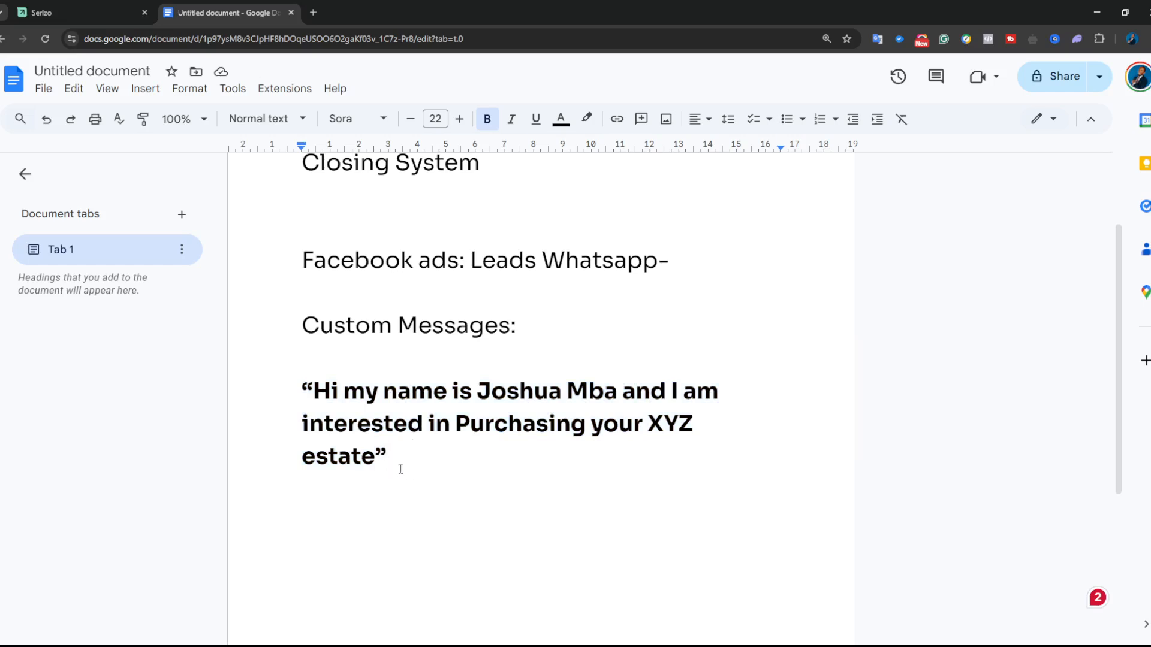
drag(389, 472, 288, 393)
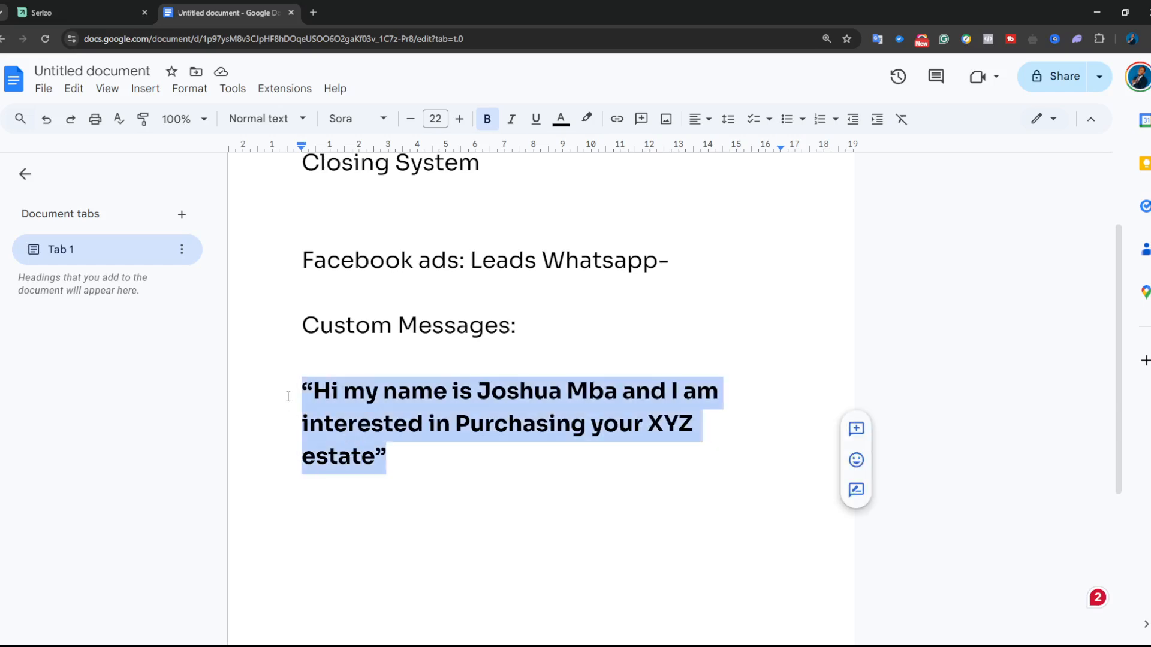
click(531, 509)
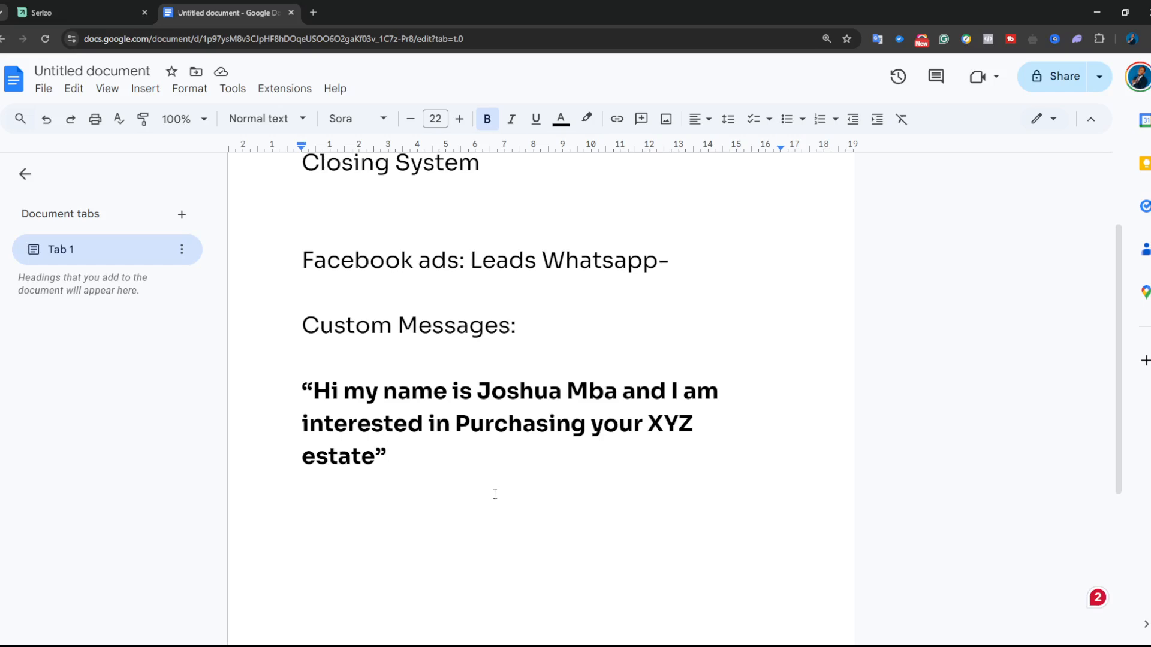
- Add bold 'Real Estate:' with plain 'Book the lead for call or inspection.', then go to Serlzo
key(Return)
key(Return)
text(Re)
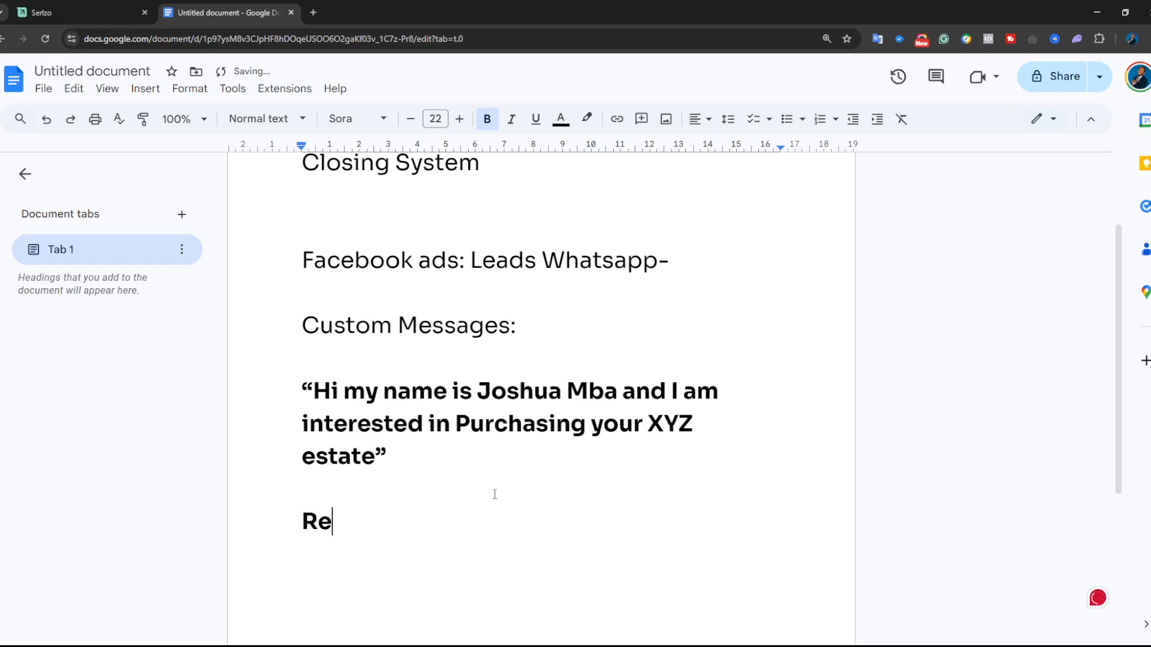
text(al Estat)
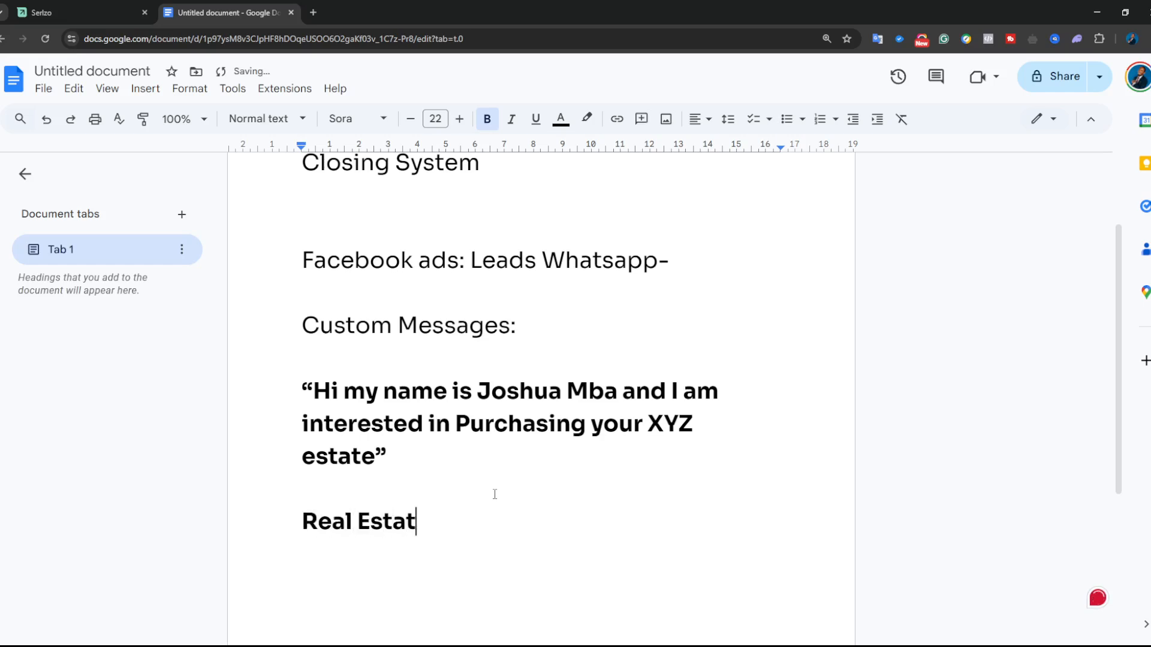
text(e:)
key(ctrl+b)
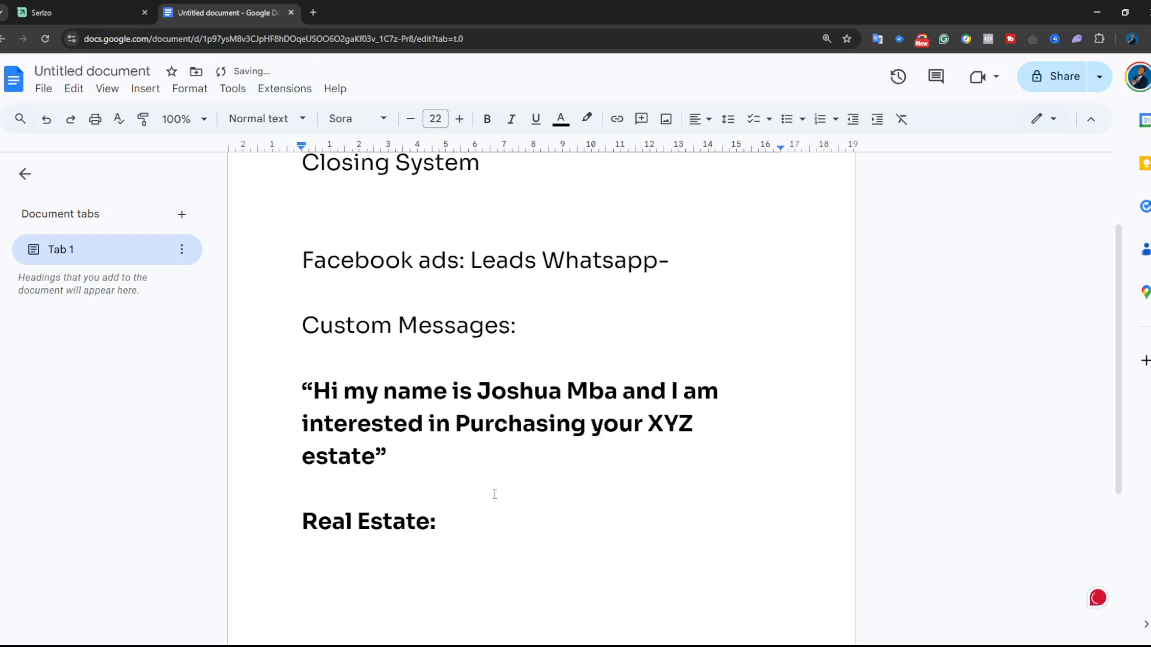
text(Book the lead )
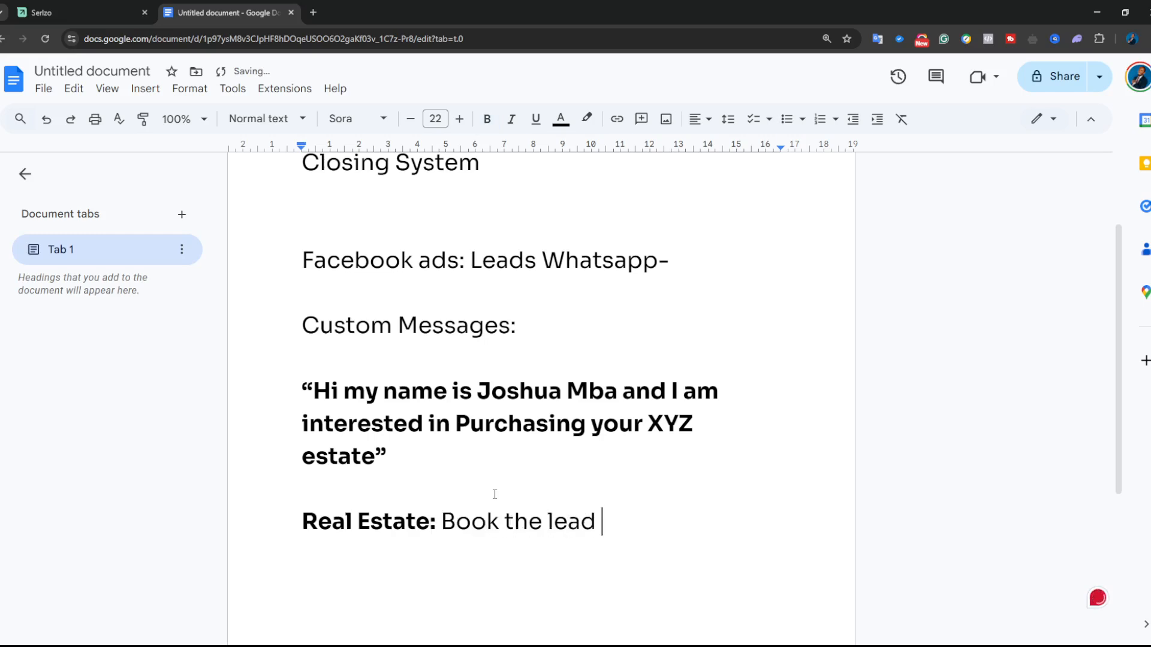
text(for ac)
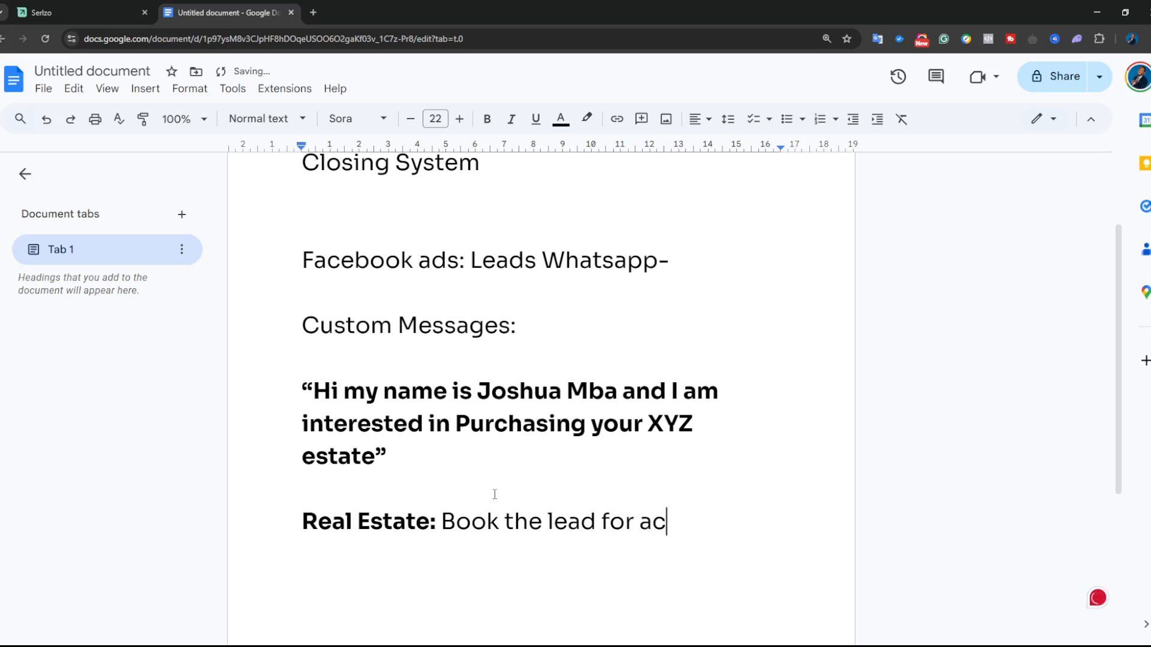
key(BackSpace)
key(BackSpace)
text(call or )
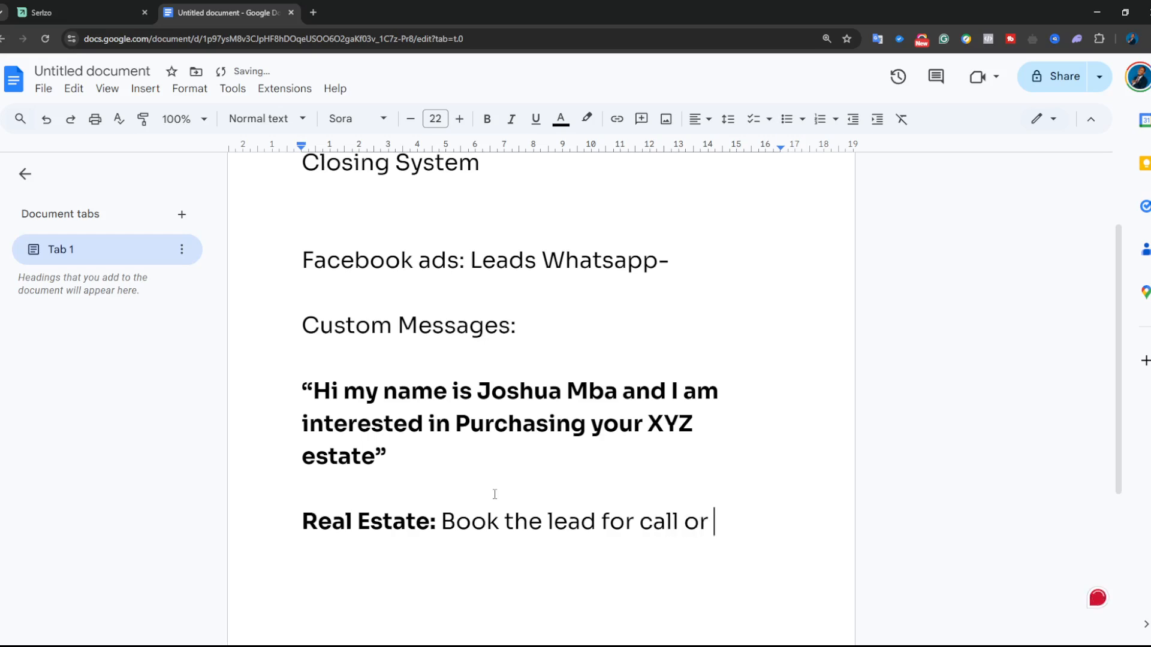
text(inspectin)
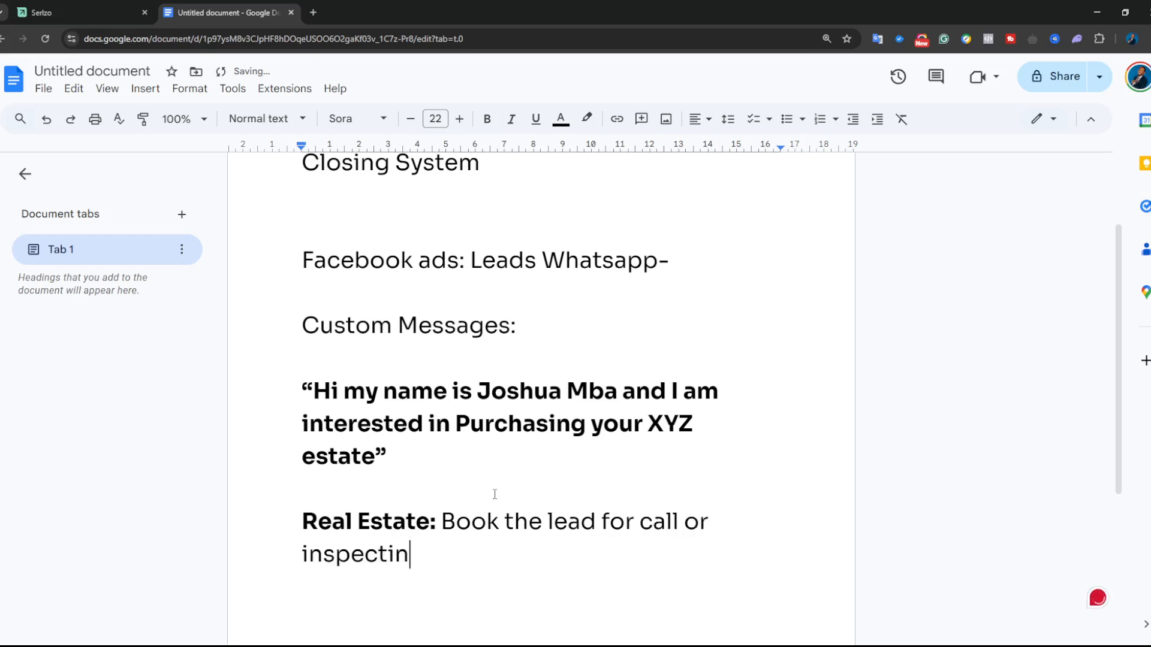
key(BackSpace)
text(o)
text(.)
click(48, 9)
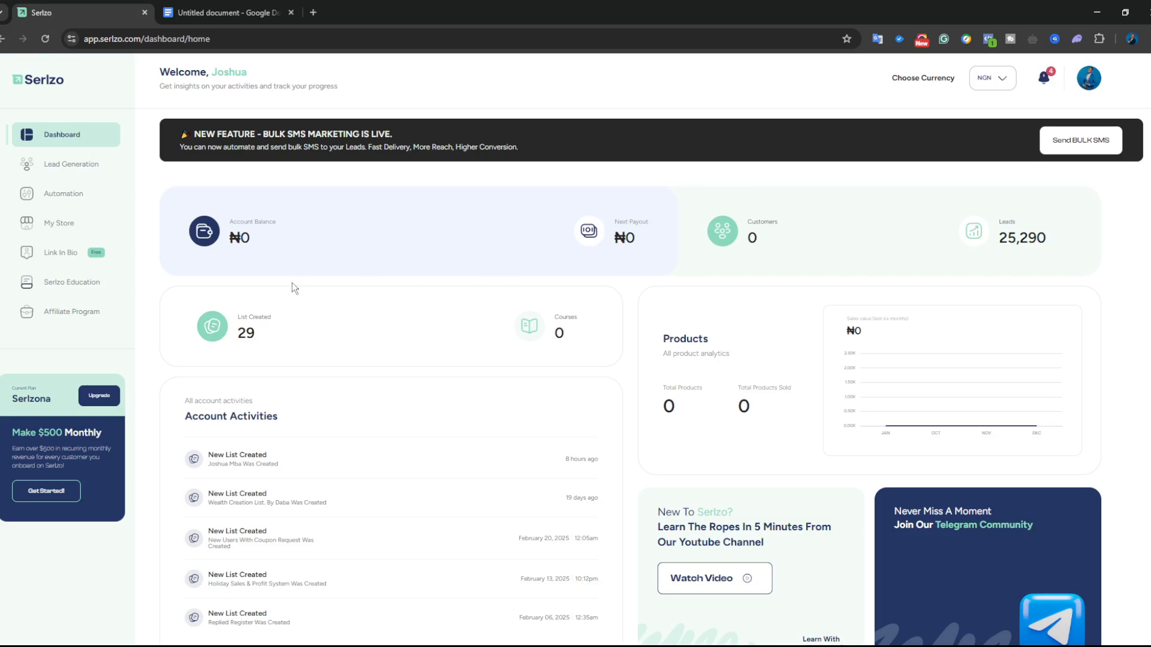
- Zoom the Serlzo dashboard in and back out, then return to the Google Docs notes
key(ctrl+plus)
key(ctrl+plus)
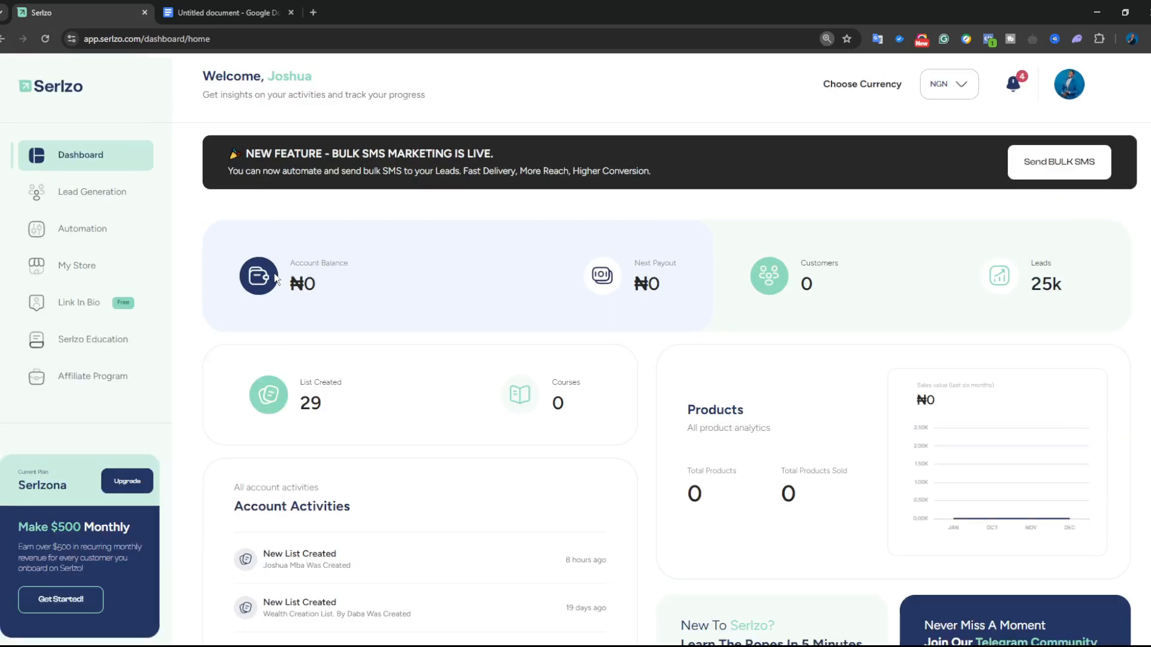
key(ctrl+plus)
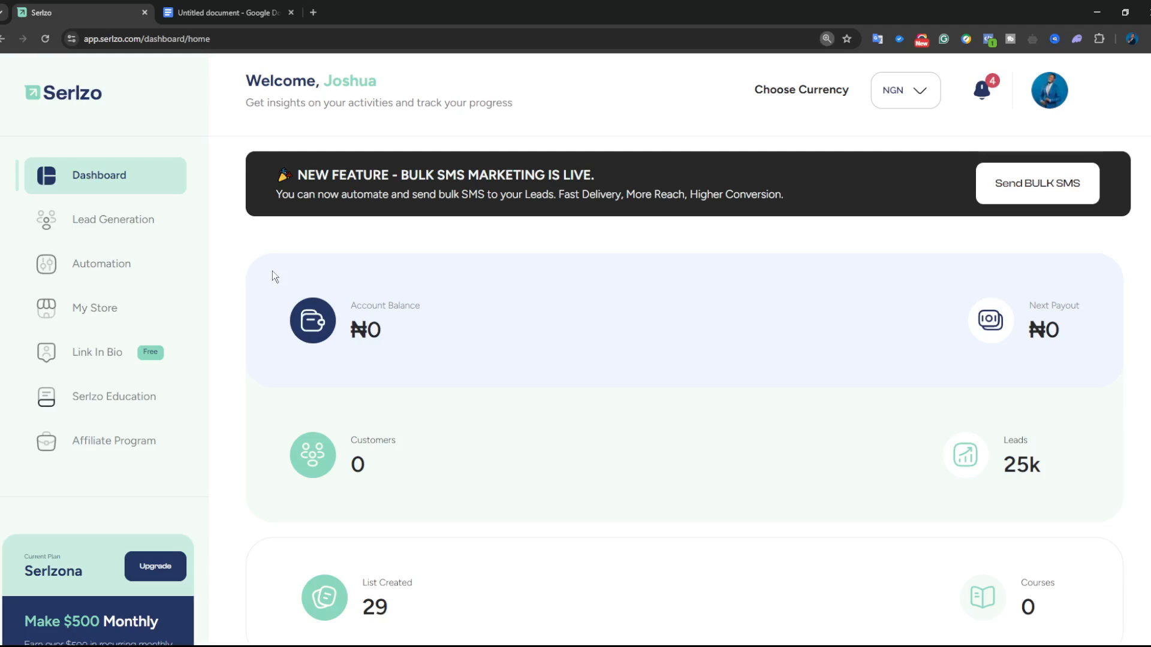
key(ctrl+minus)
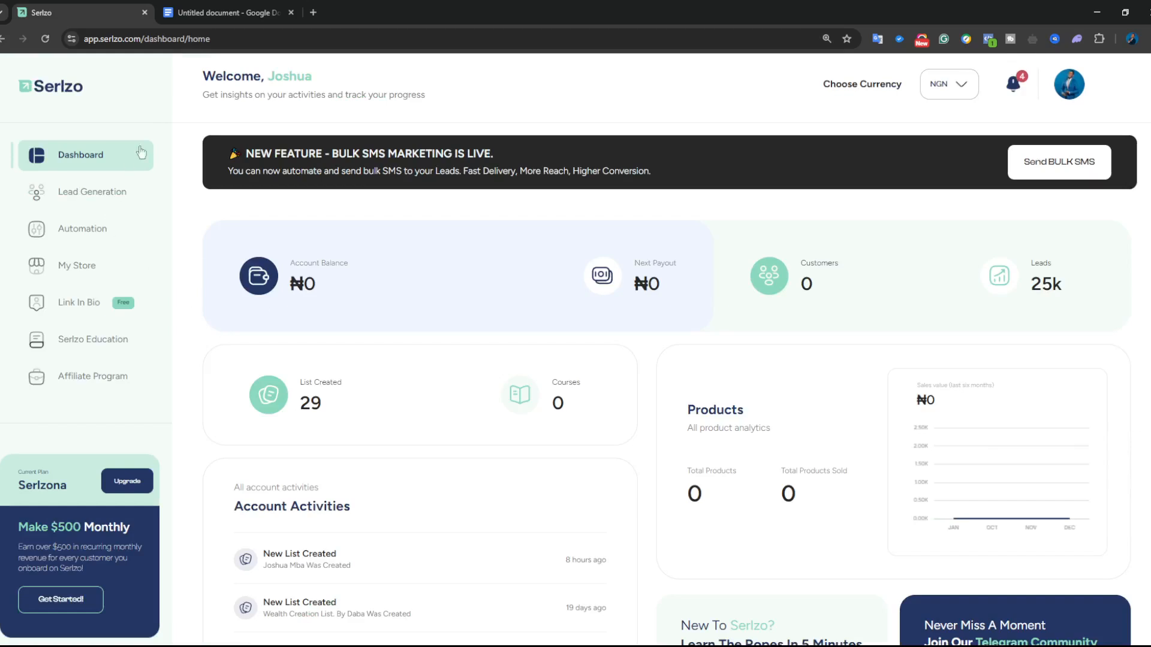
click(206, 13)
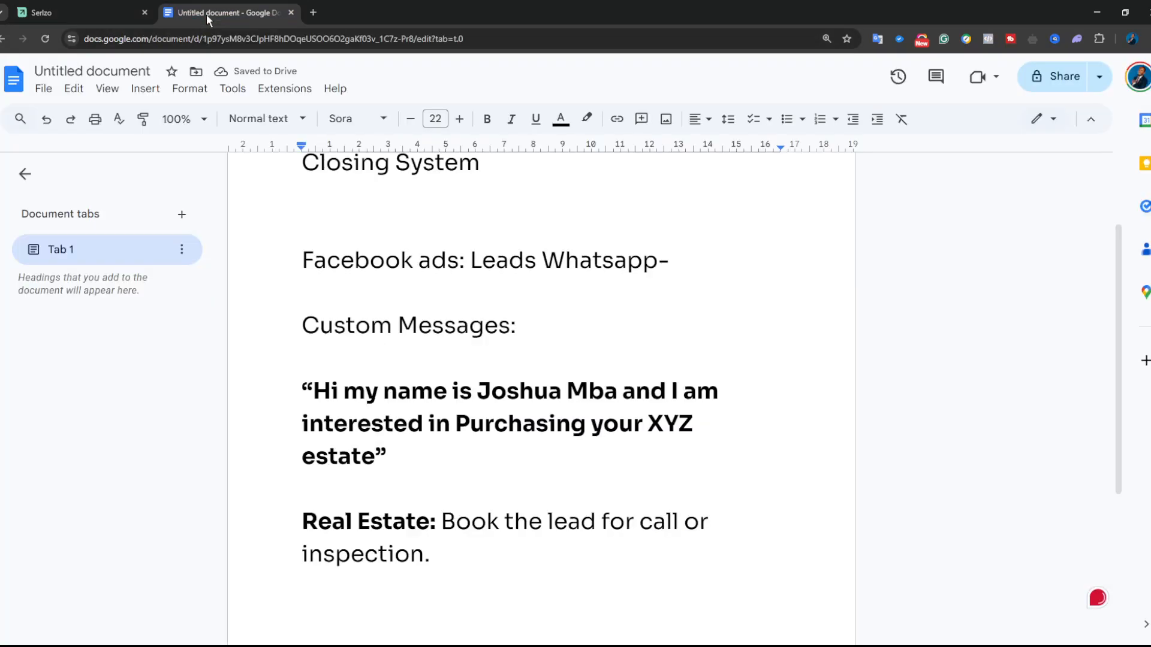
- Move 'Book the lead for call or inspection.' onto its own line numbered '1.'
click(441, 521)
key(Return)
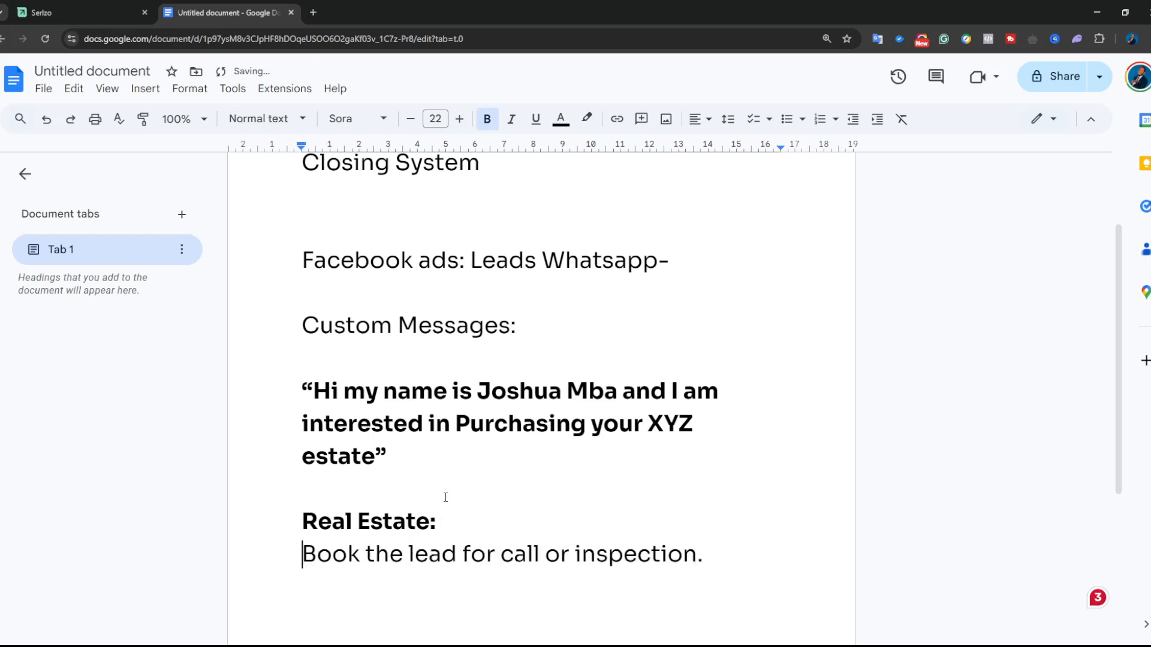
text(1.)
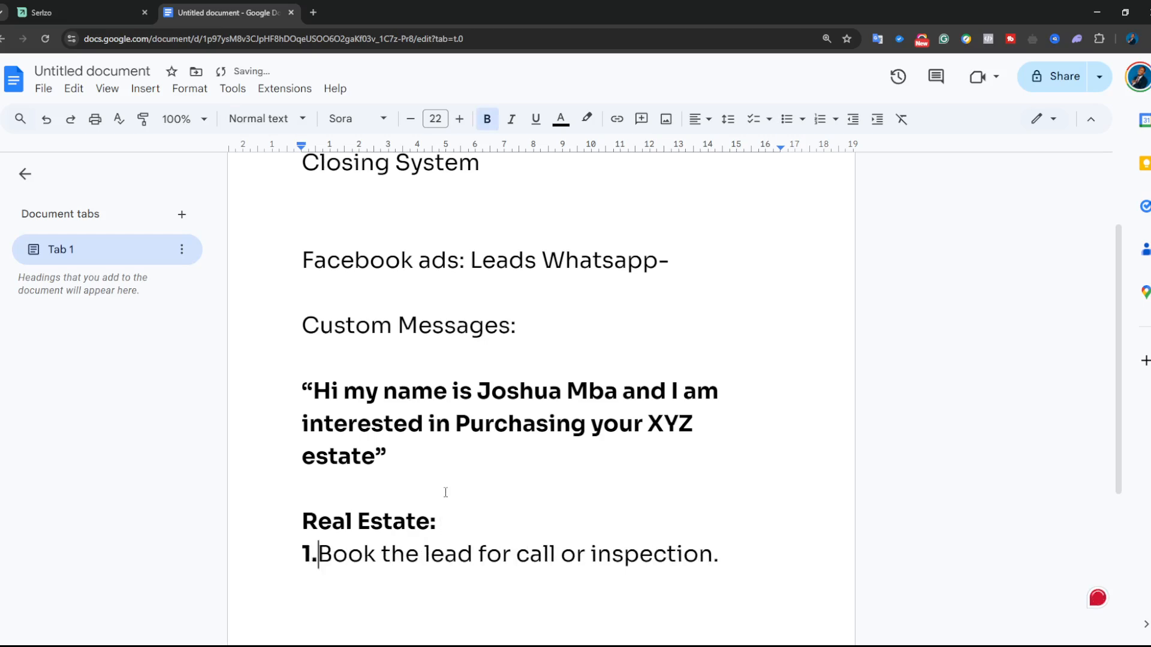
- Add step '2. Pre-sale tehm' and the note '[5 days - 7days message series]' below it
click(744, 561)
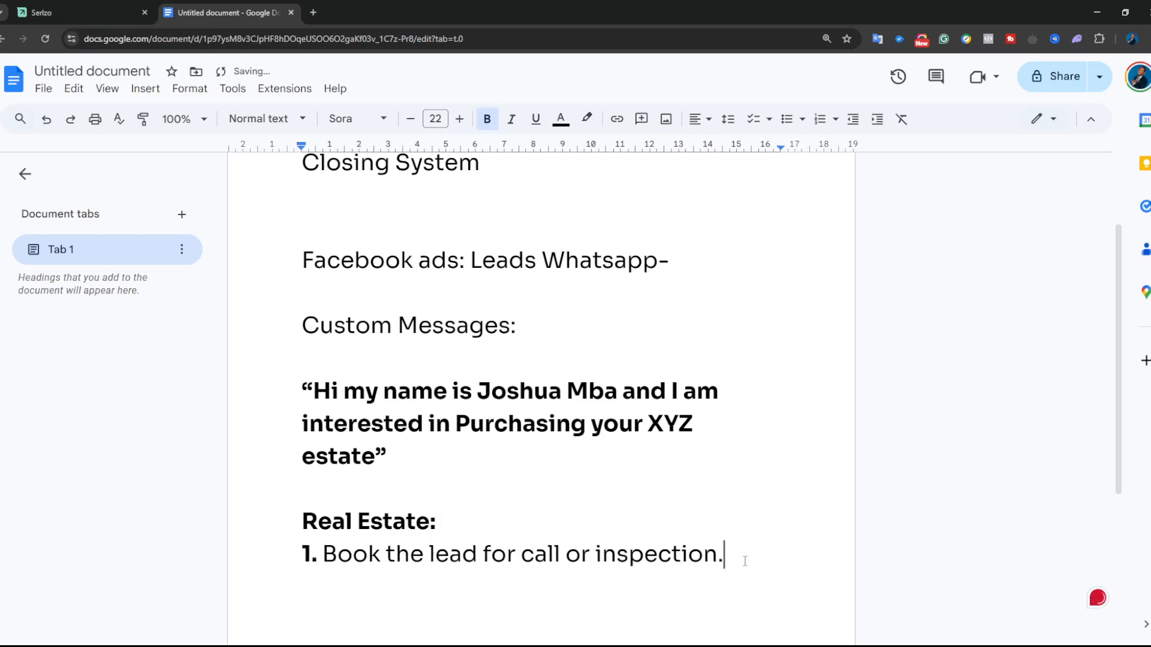
key(Return)
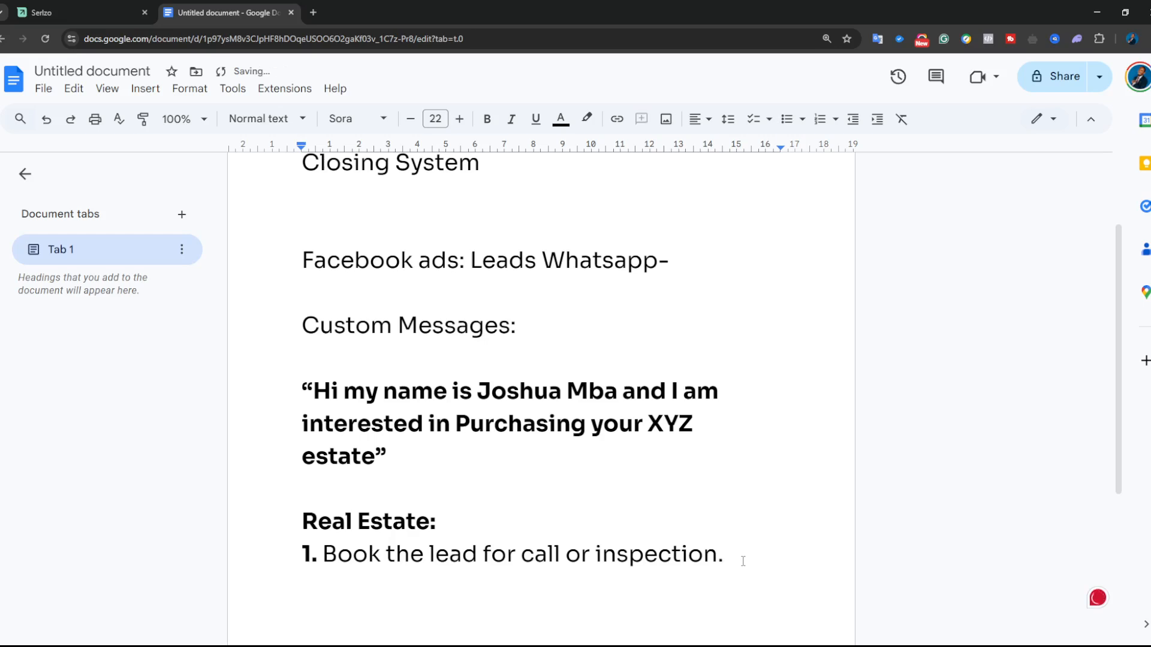
text(2. Pre-sale h)
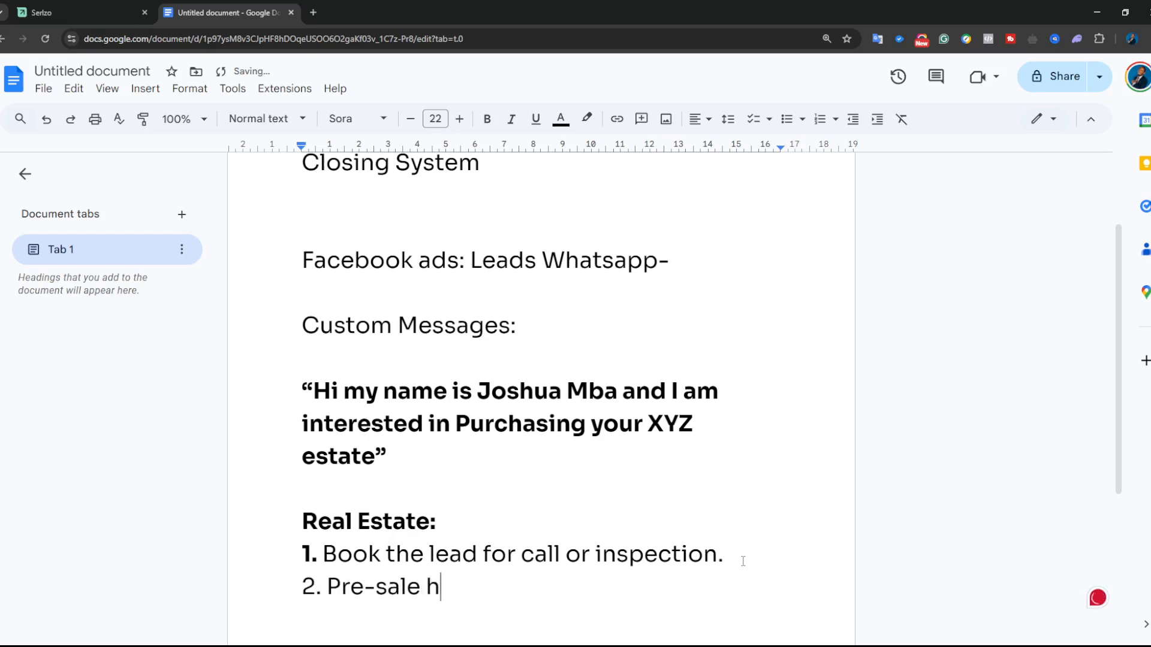
key(BackSpace)
text(tehm)
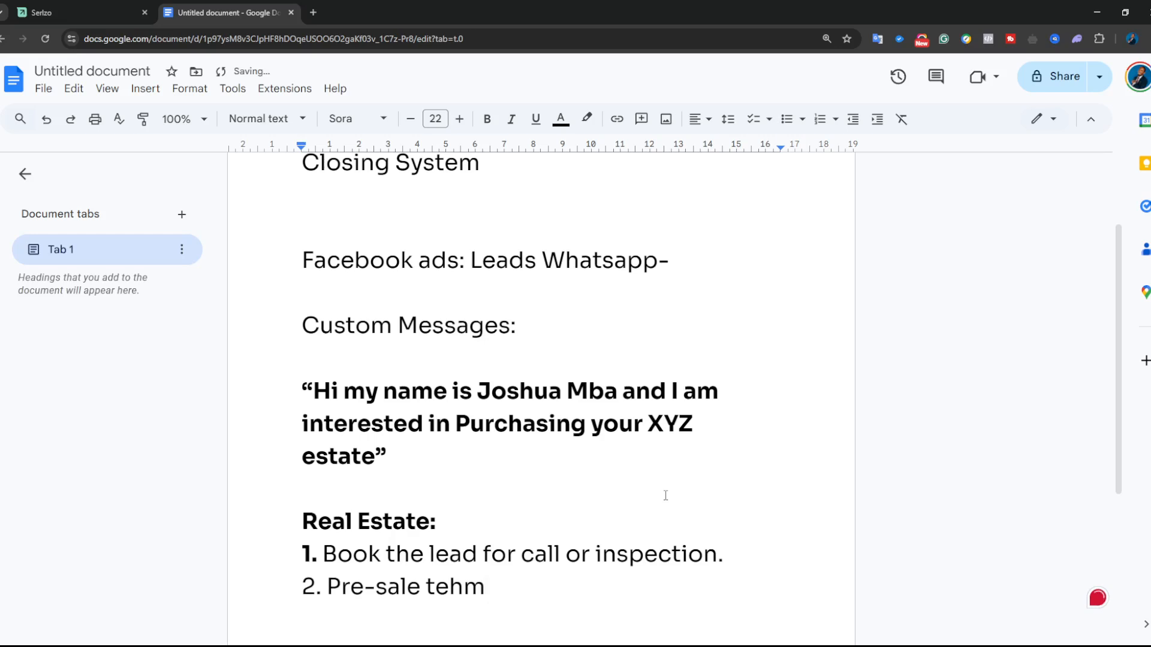
key(Return)
text([5 days)
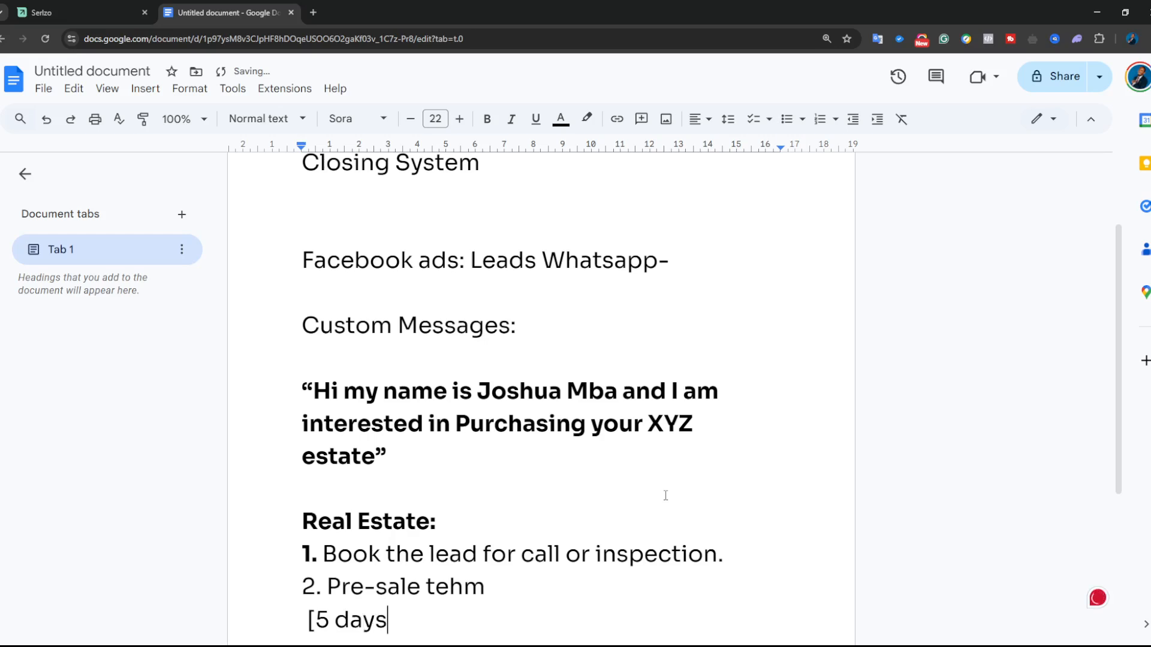
text( - 7days message )
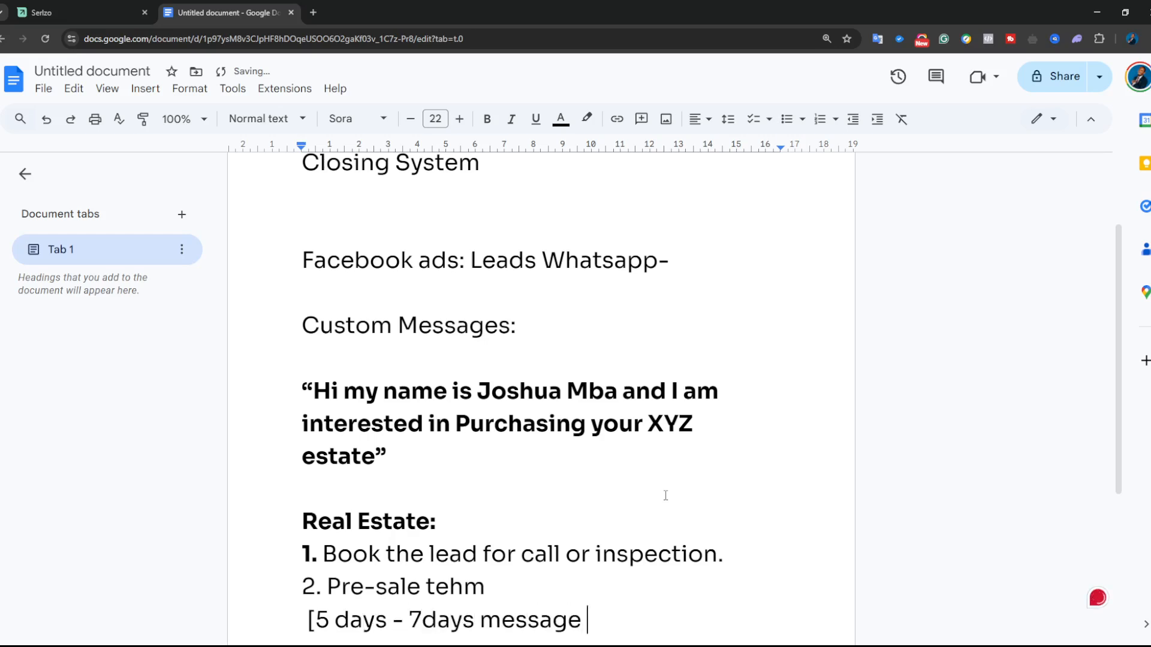
text(series)
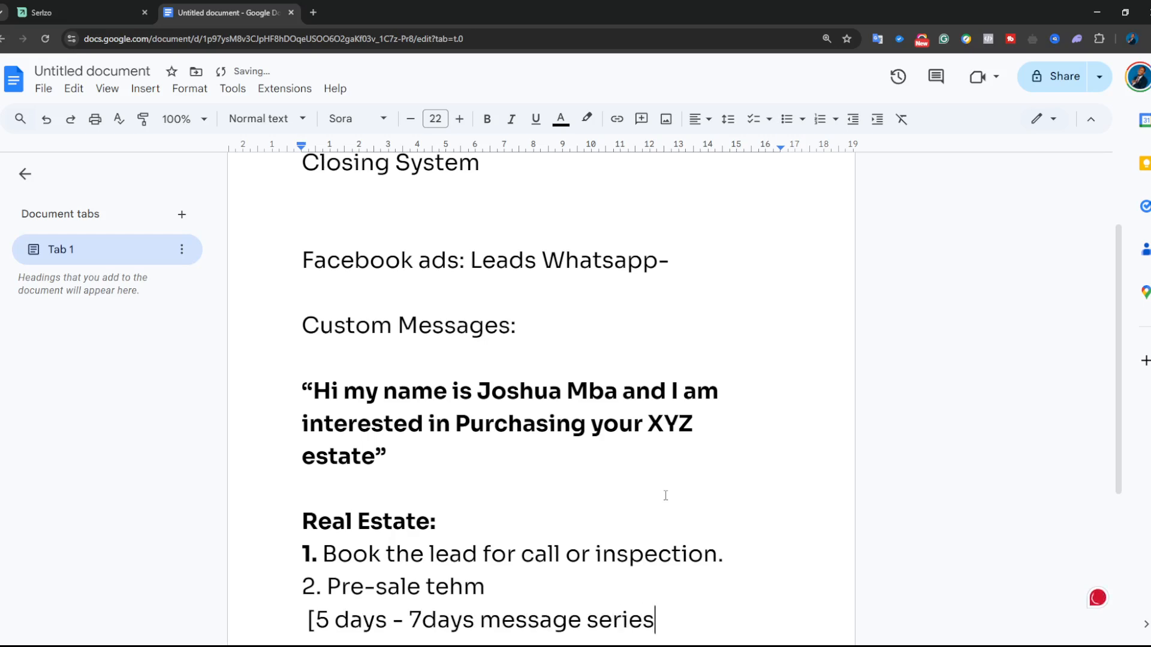
text(])
- Add the line 'Day1: About the soil tecture of the estate'
scroll(634, 439, down, 2)
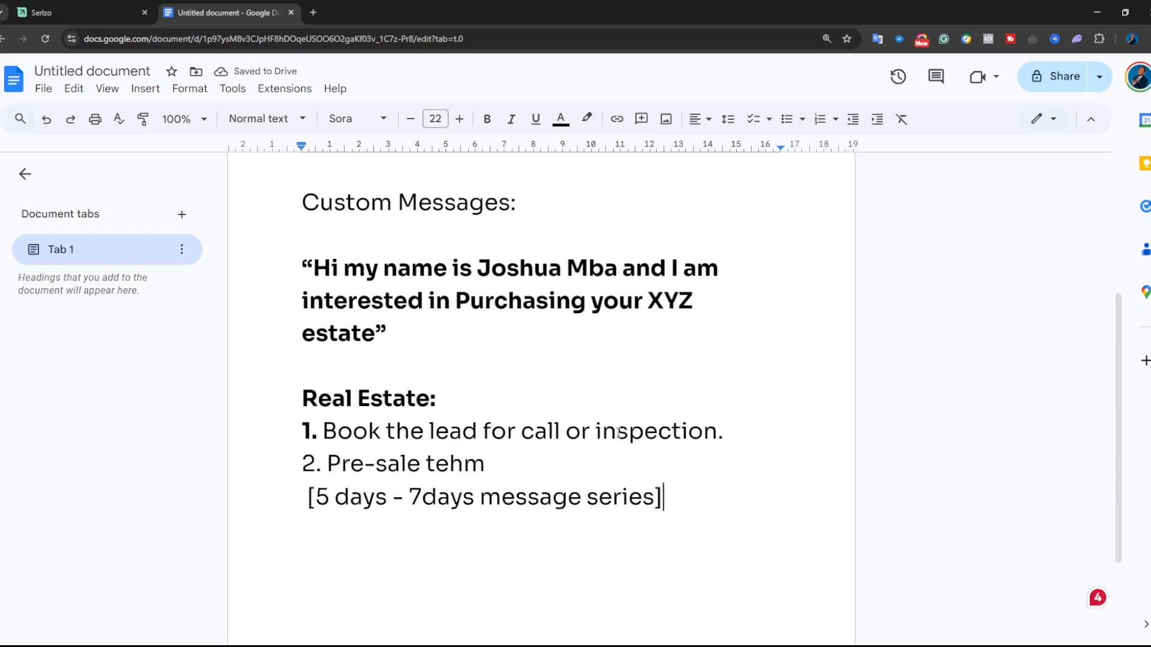
key(Return)
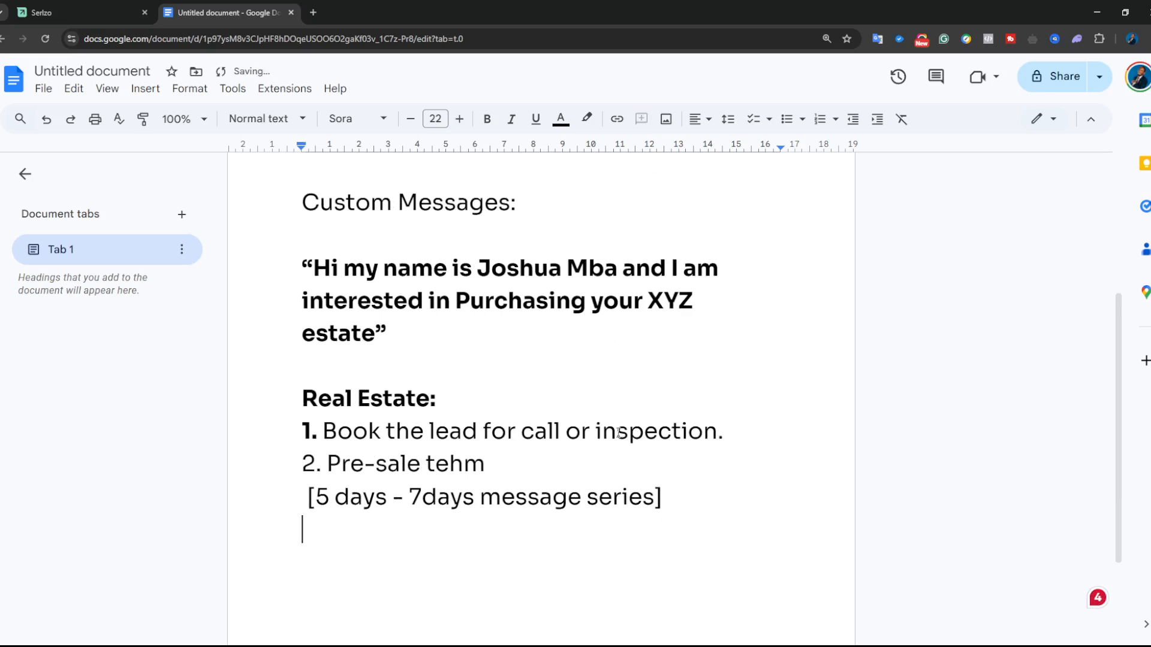
text(Day)
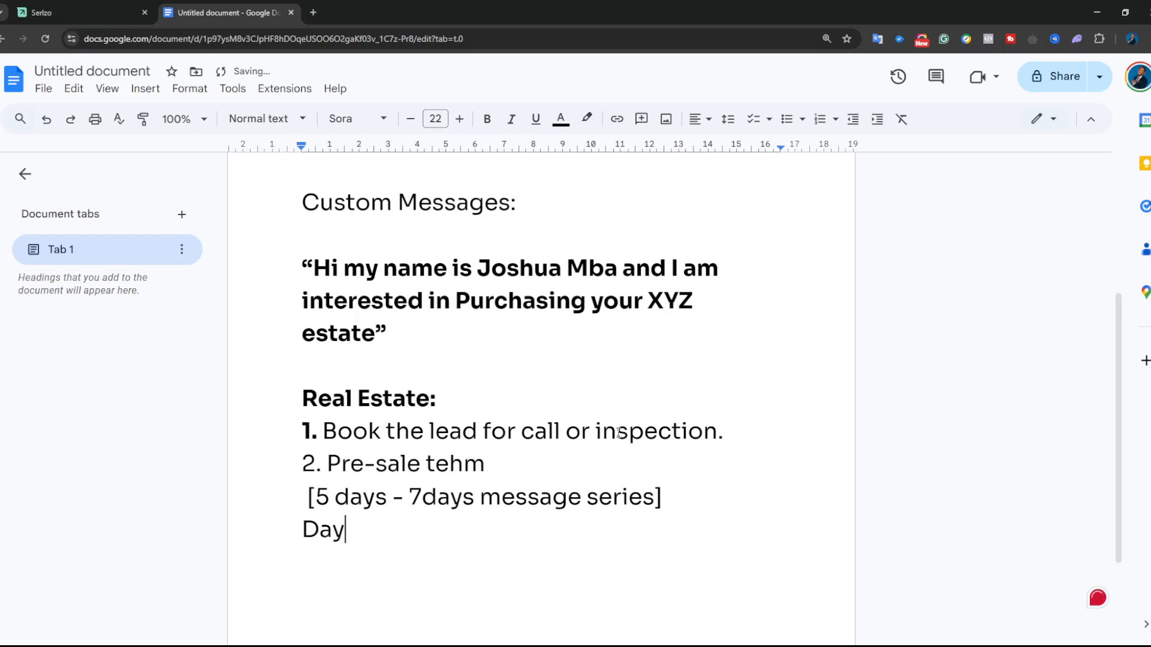
text(1: About the t)
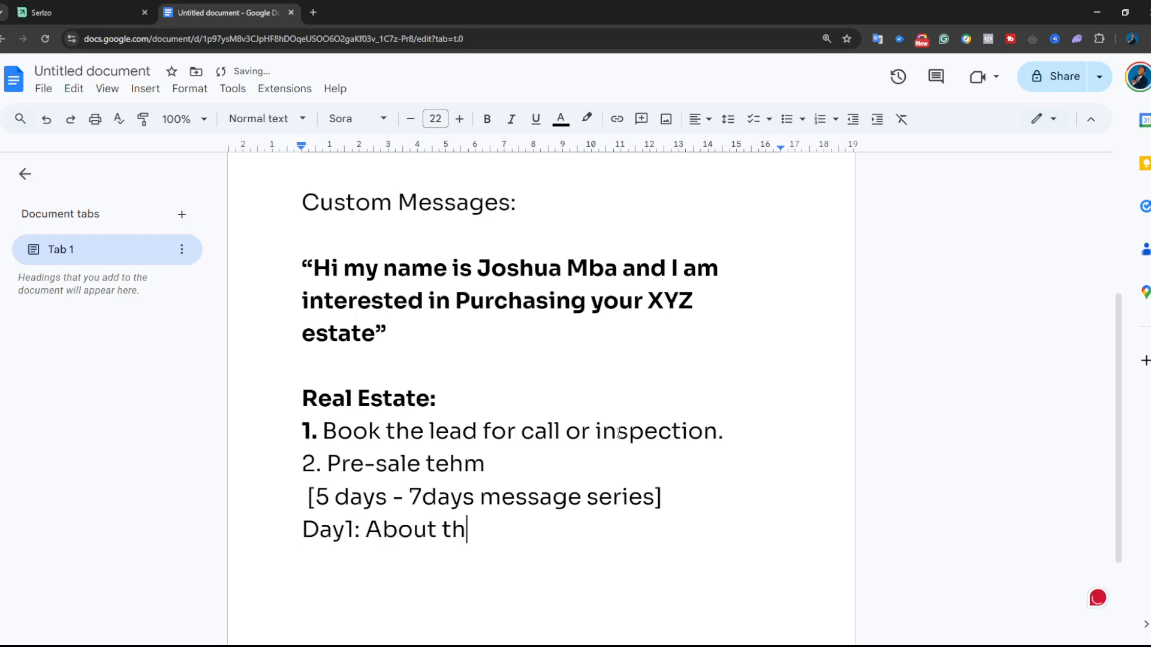
key(BackSpace)
text(soil)
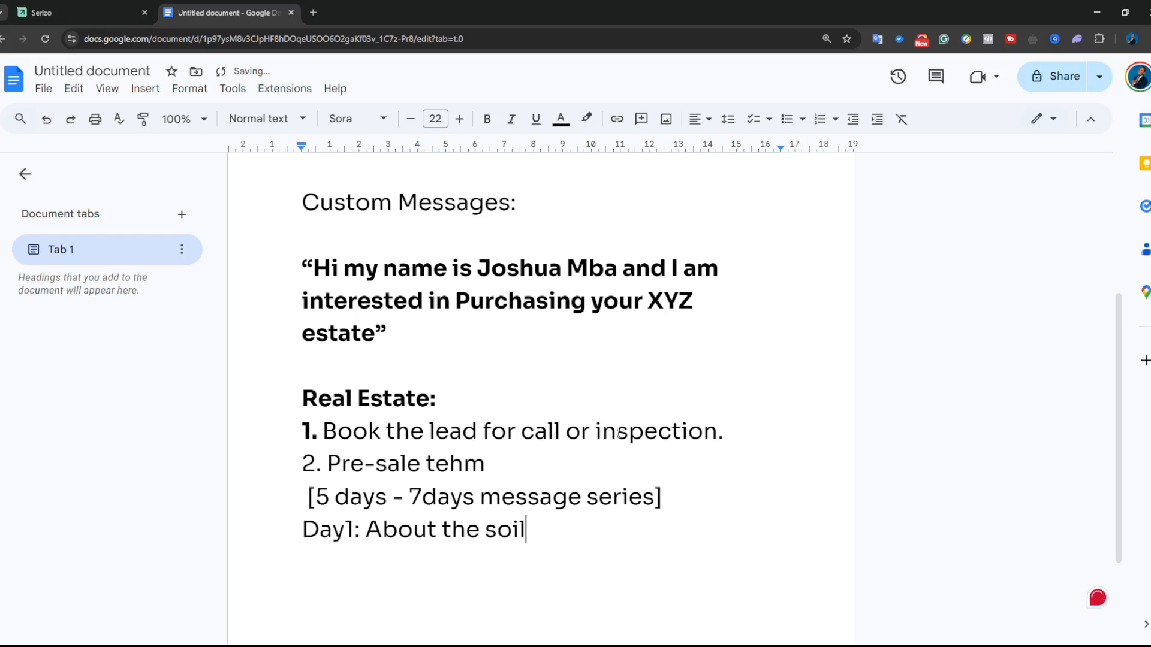
text( tectur)
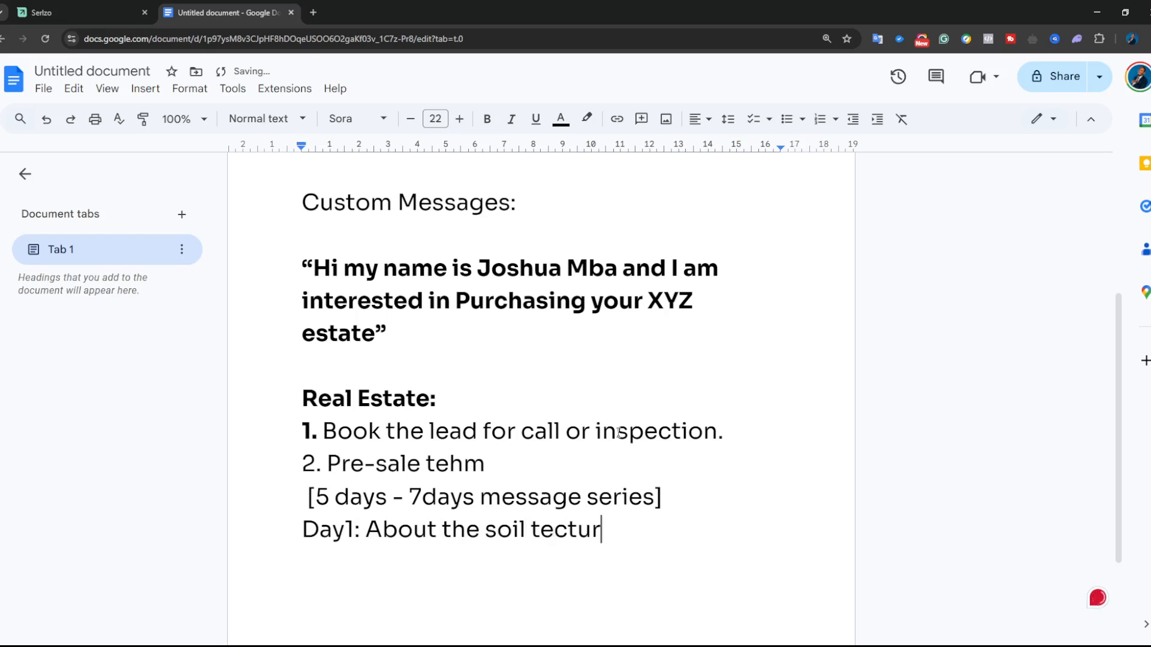
text(e of the estate)
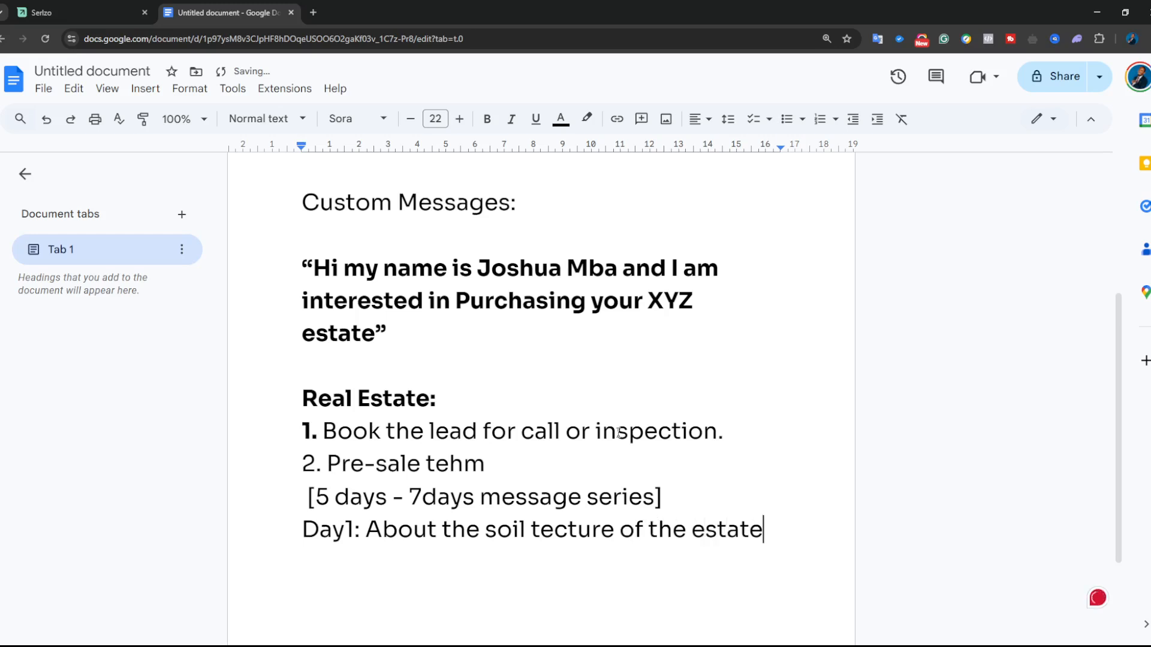
- Start a 'Day2:' line and correct 'tecture' to 'texture' in the Day1 line
key(Return)
text(Day2)
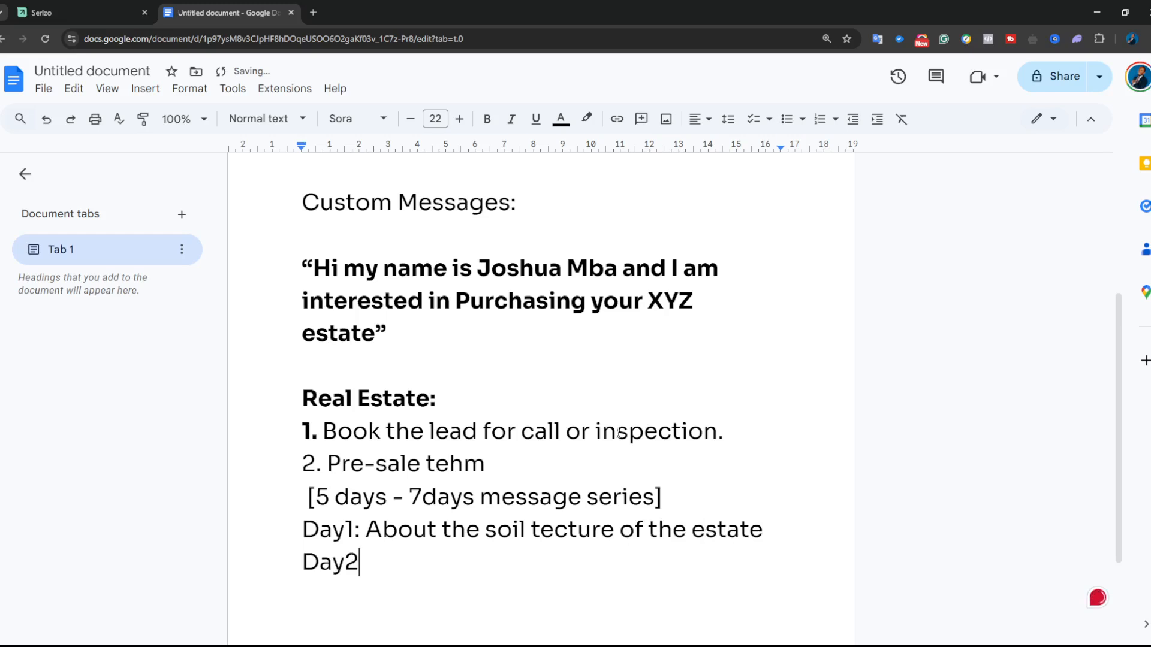
text(:)
click(566, 534)
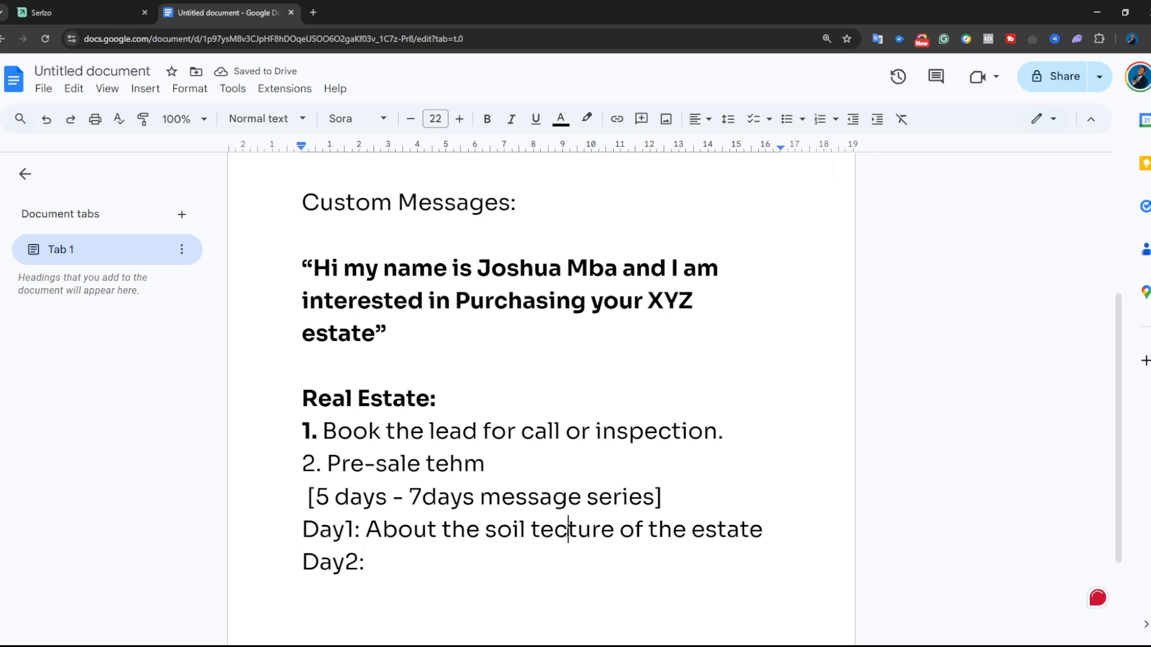
key(BackSpace)
text(x)
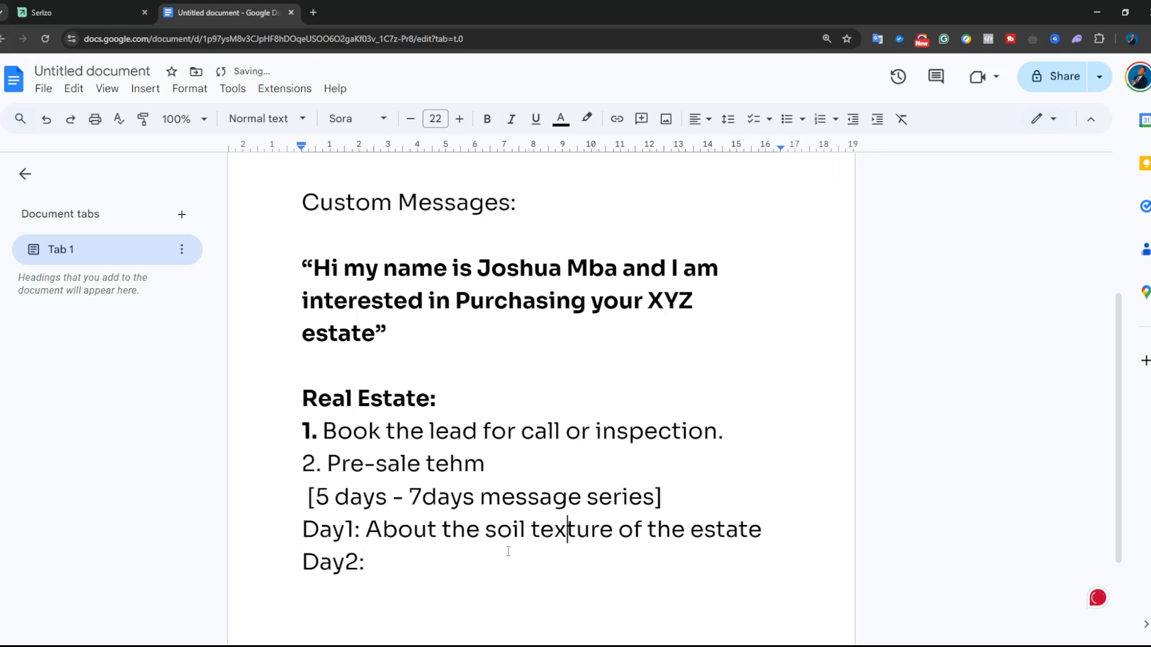
- Complete the Day2 line as 'Development in that area'
click(475, 552)
text(Developem)
key(BackSpace)
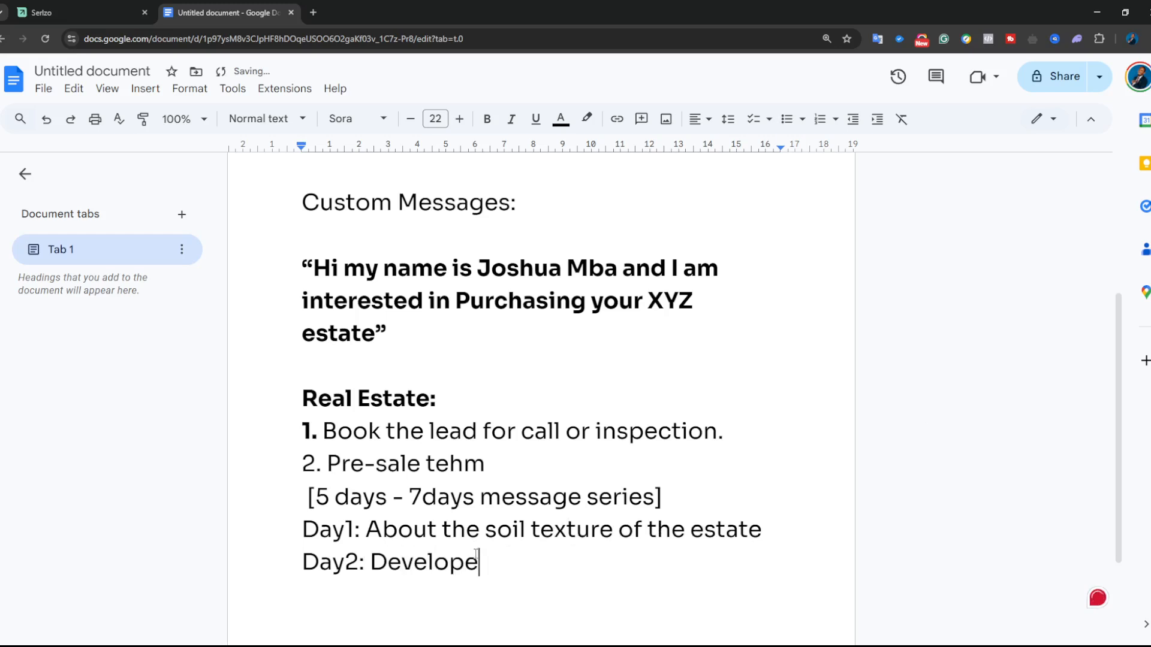
key(BackSpace)
text(ment int a)
key(BackSpace)
key(BackSpace)
key(BackSpace)
text(thgat)
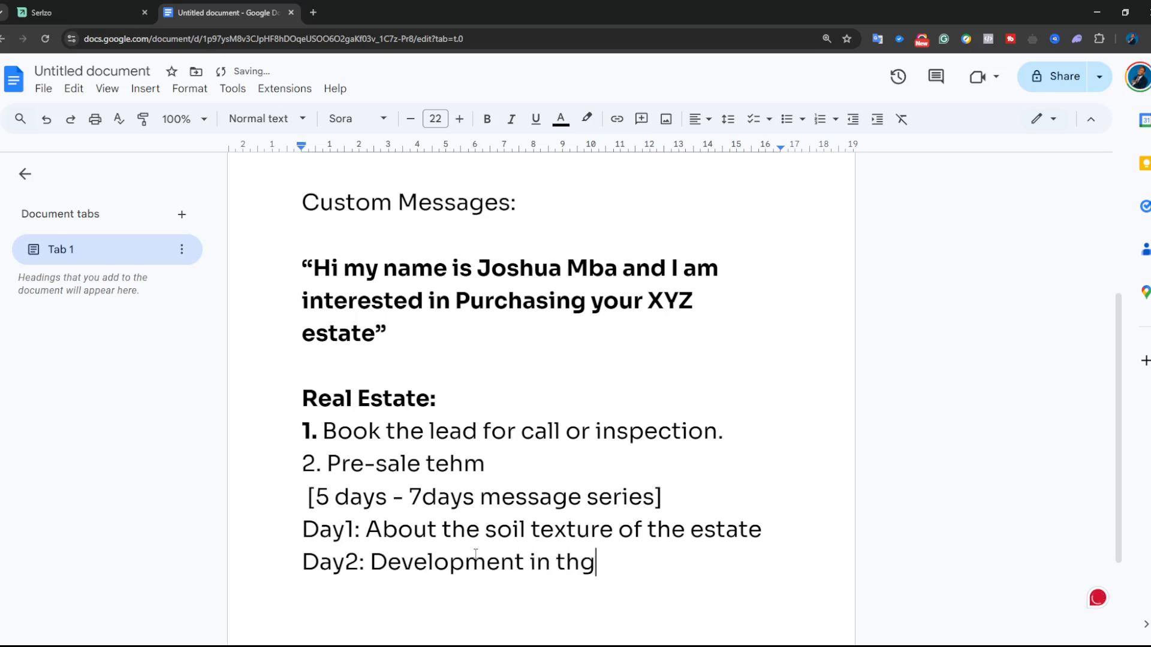
key(BackSpace)
key(BackSpace)
key(BackSpace)
text(at area)
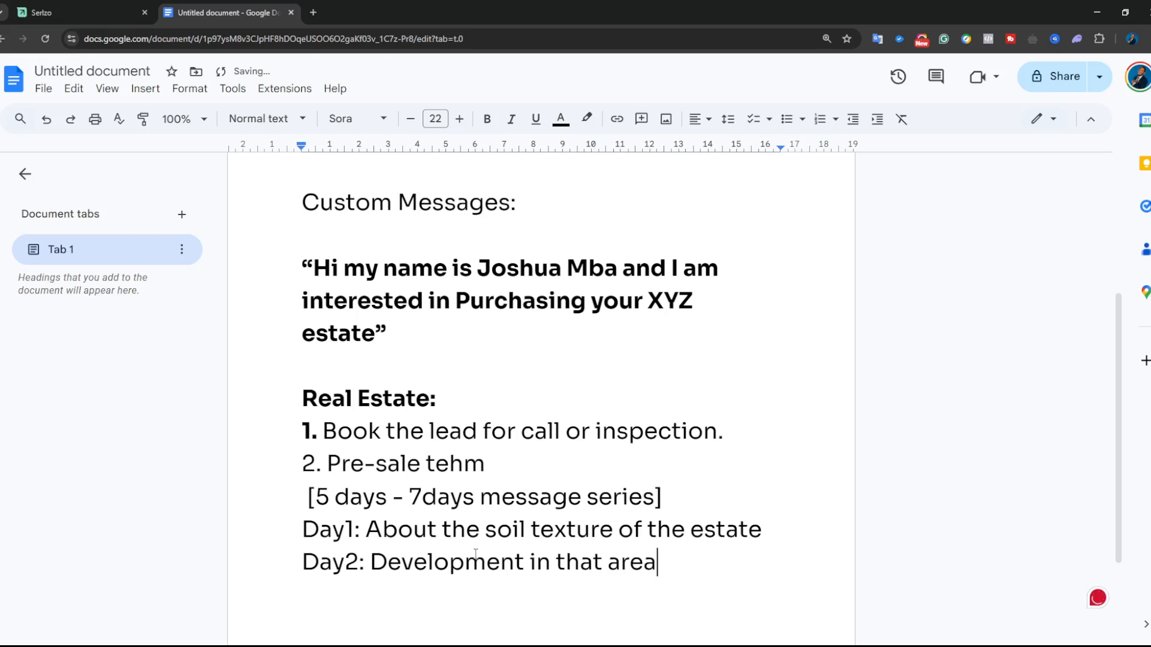
- Add the line 'Day3: Special offer for the estate'
key(Return)
text(Day: Special offer)
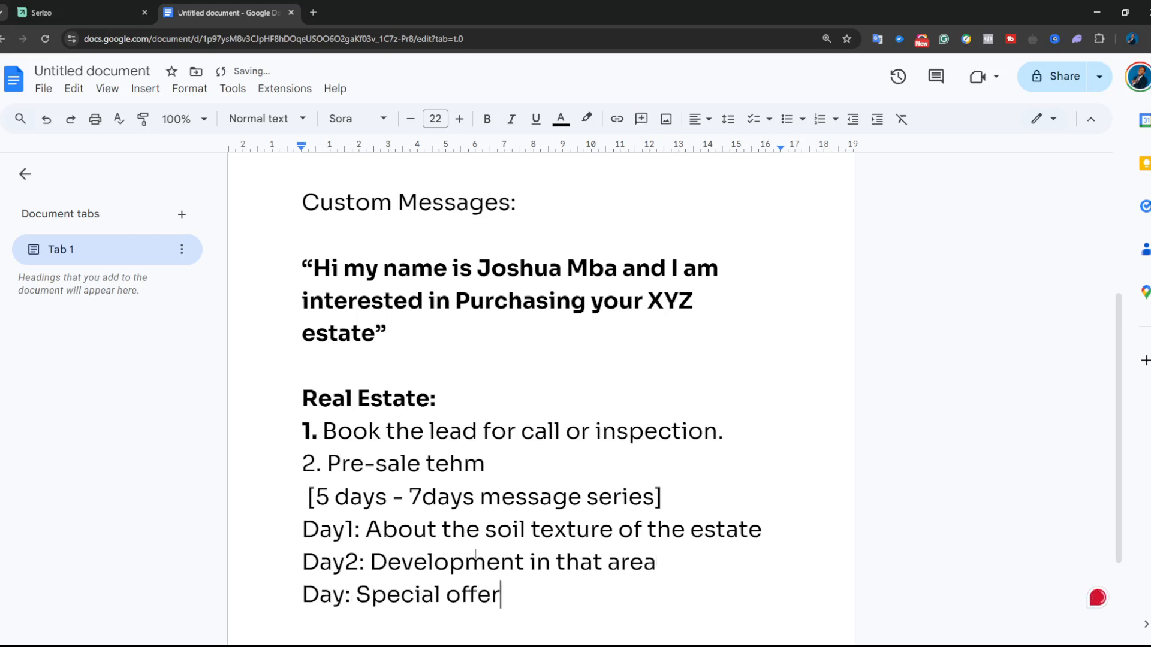
text( for the estate)
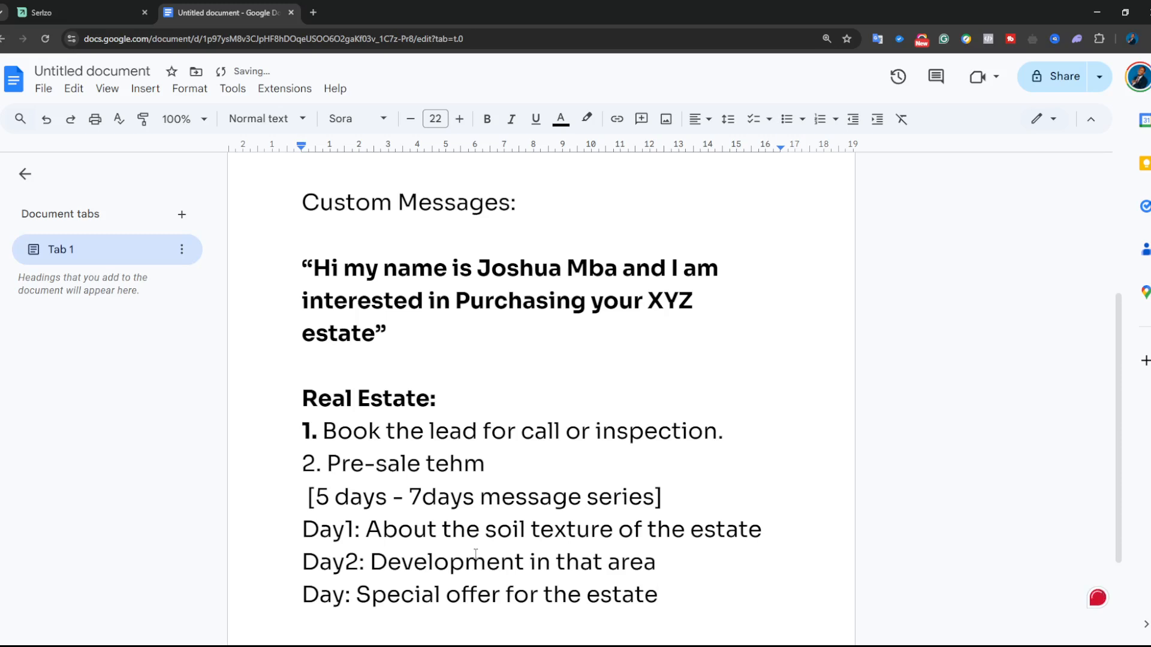
click(351, 602)
text(3)
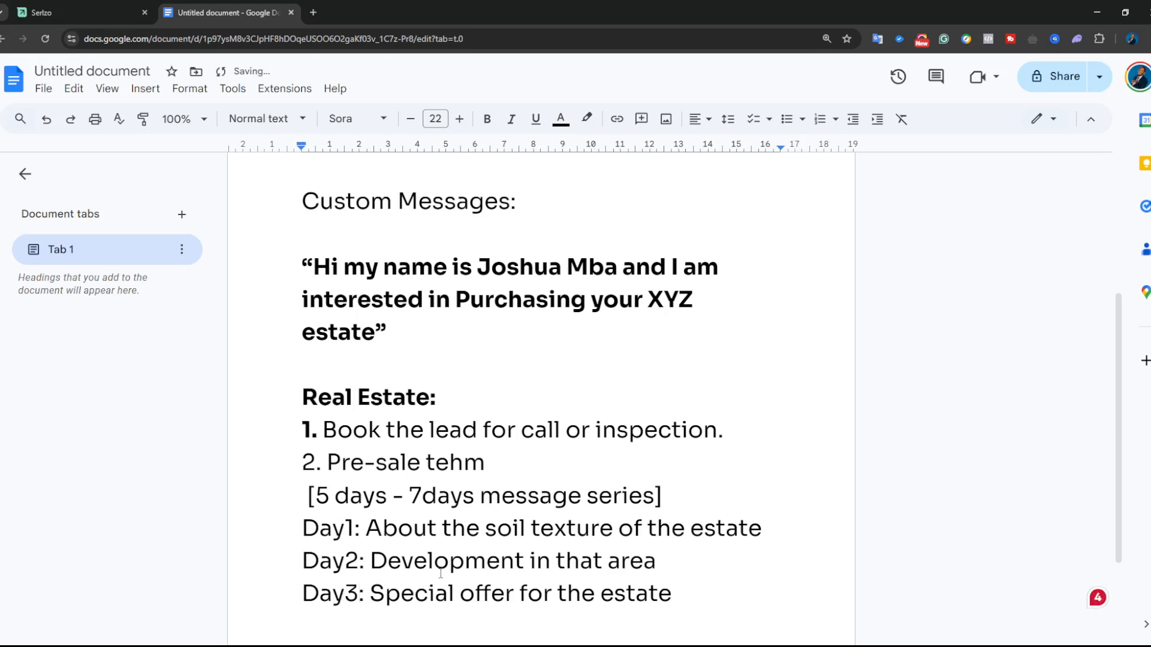
scroll(408, 576, down, 1)
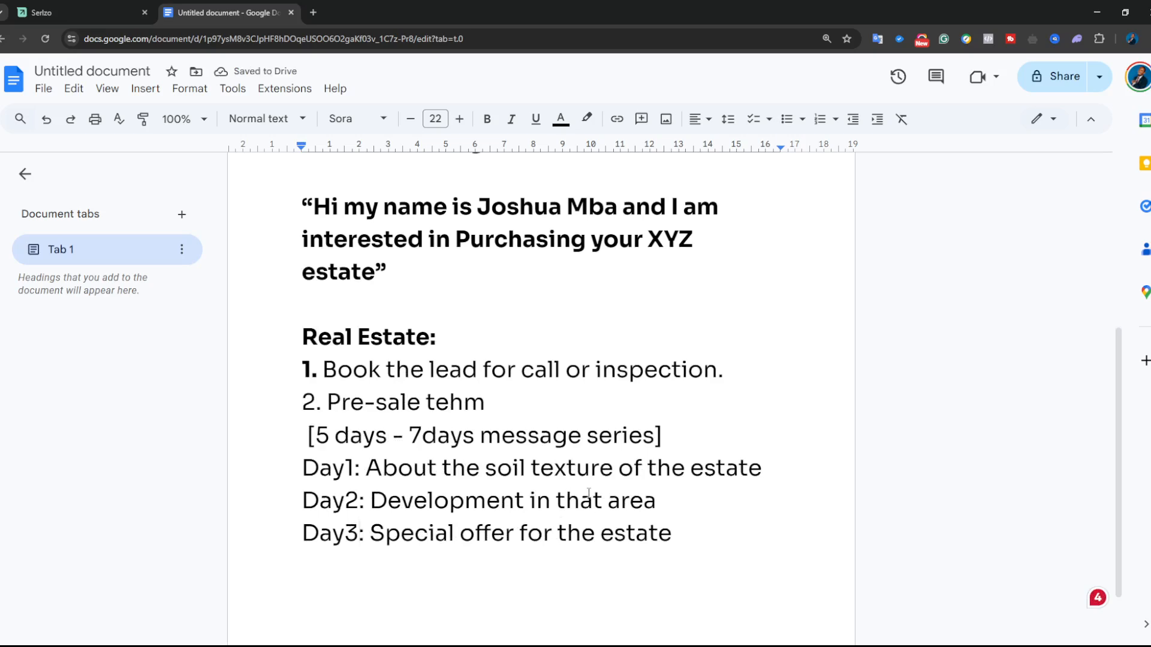
click(462, 405)
- Fix 'tehm' to 'them' in the Pre-sale step and switch to the Serlzo dashboard
key(BackSpace)
key(BackSpace)
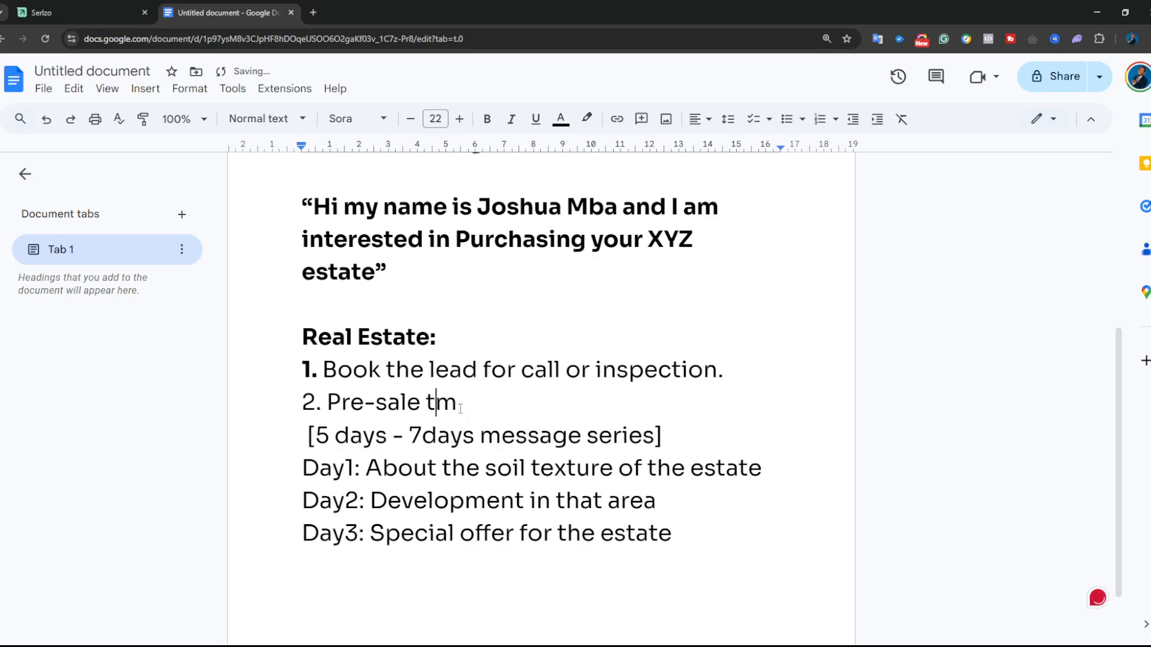
text(he)
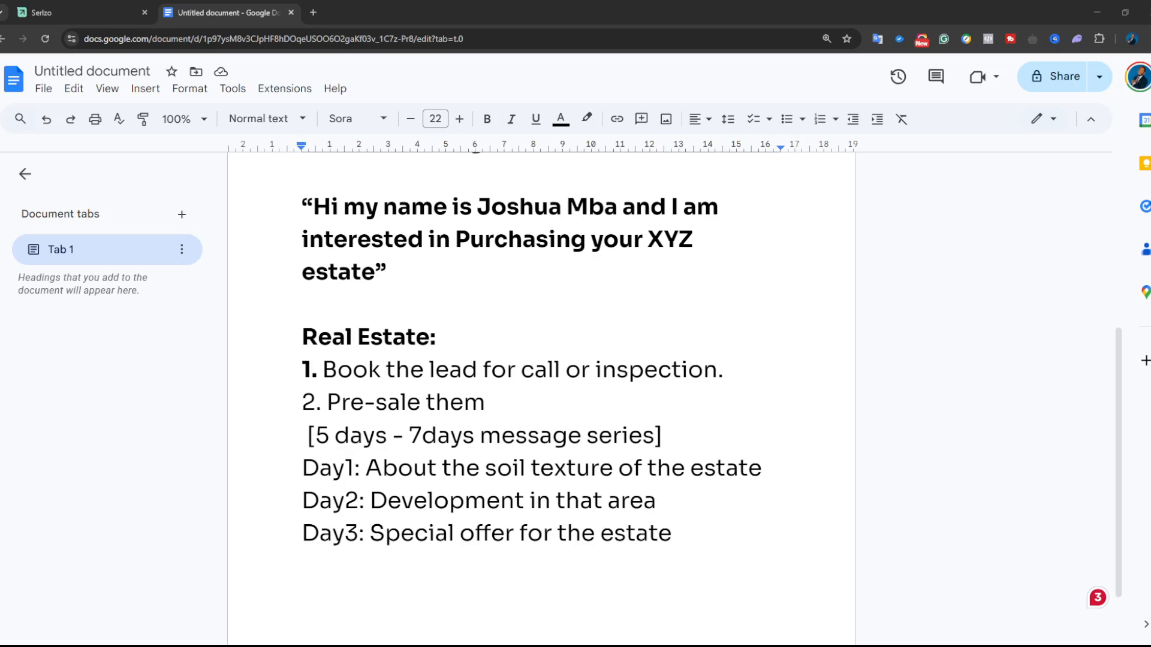
click(41, 12)
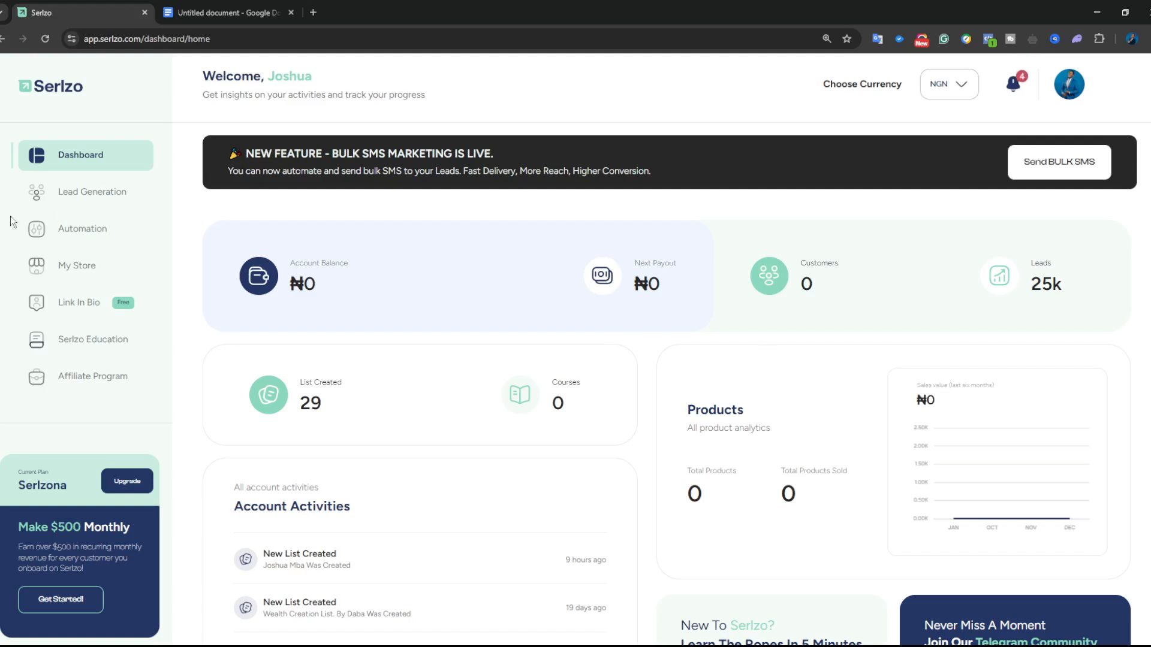
- Go to Lead Generation, dismiss the help popup, and edit the top list
click(89, 199)
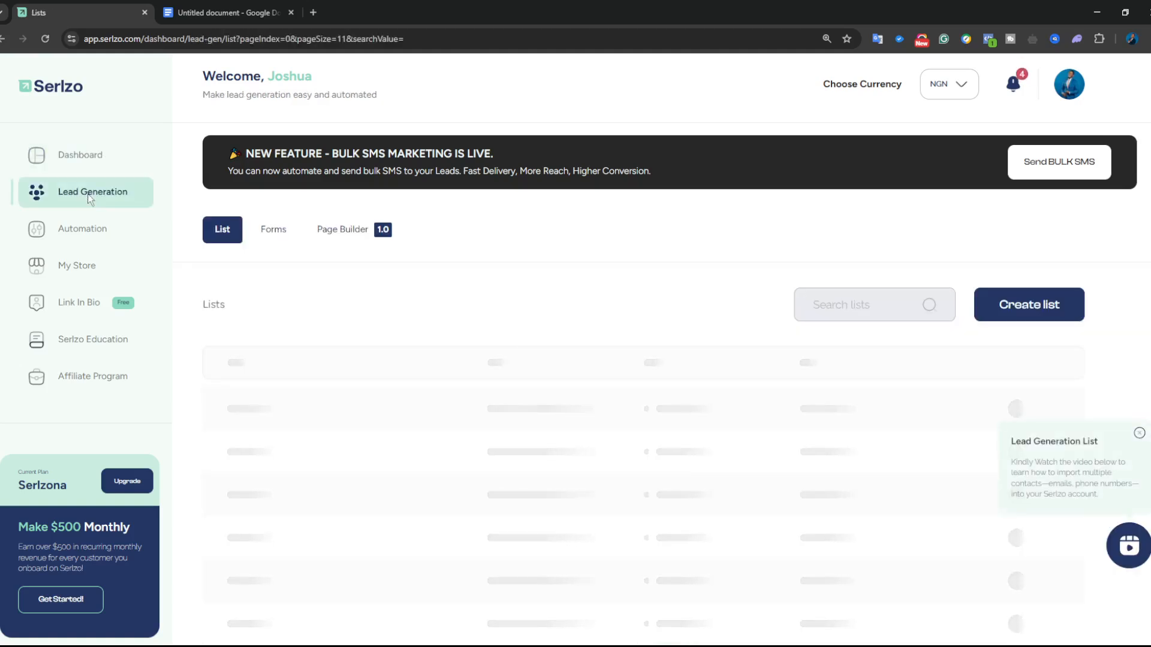
click(1139, 432)
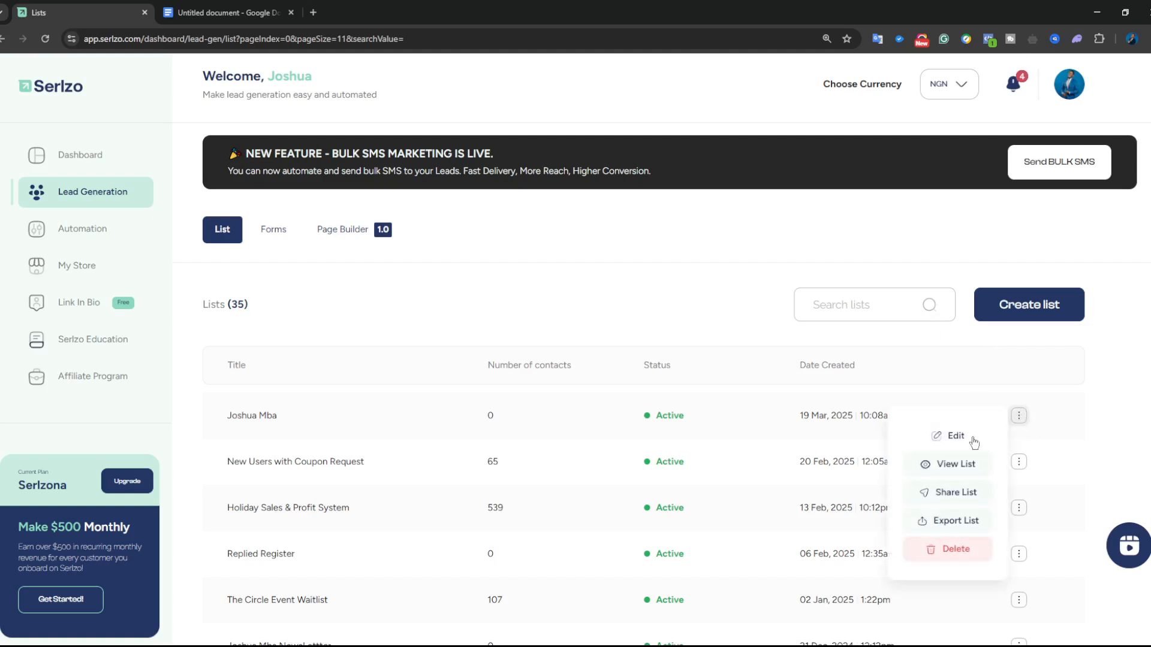
click(956, 436)
- Retitle the newest lead list 'Demo 123'
drag(800, 257, 620, 263)
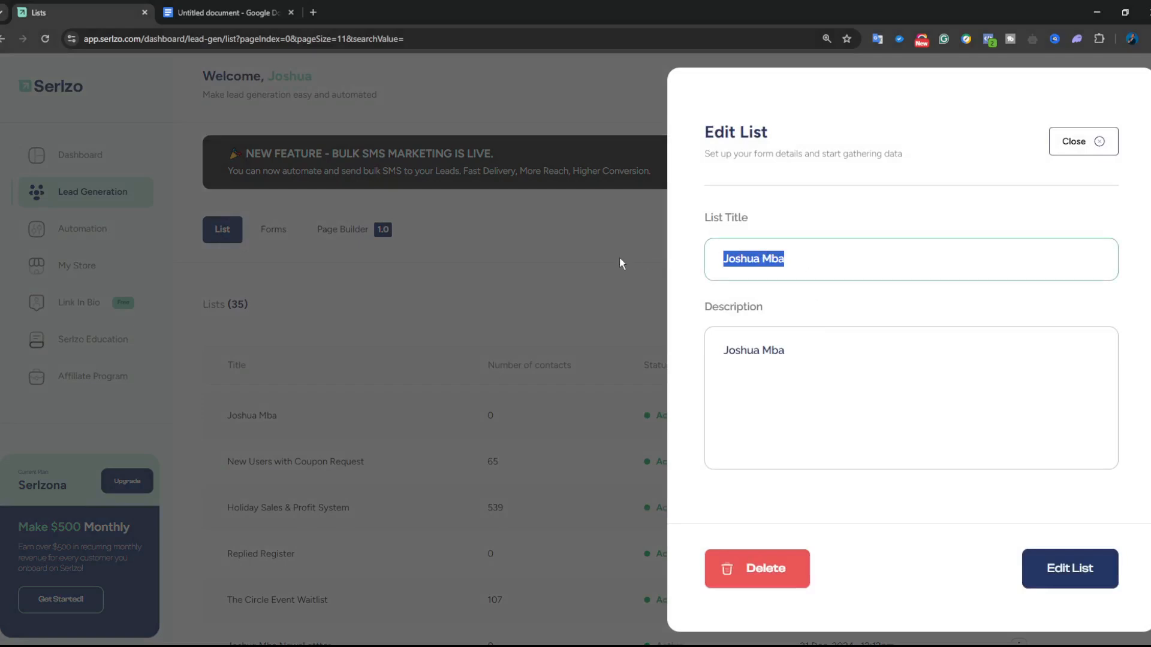
text(Re)
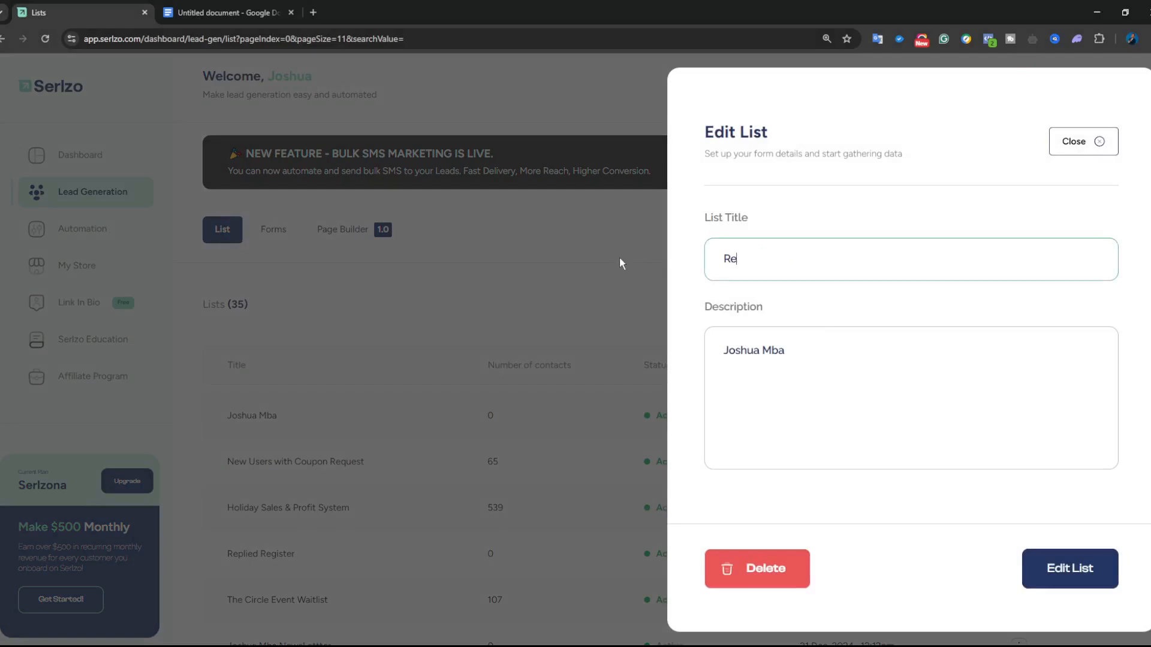
text(el re)
key(BackSpace)
key(BackSpace)
key(BackSpace)
key(BackSpace)
key(BackSpace)
key(BackSpace)
key(BackSpace)
text(Demo 123)
- Copy 'Demo 123' into the list description, save the list, and go to Automation
key(ctrl+a)
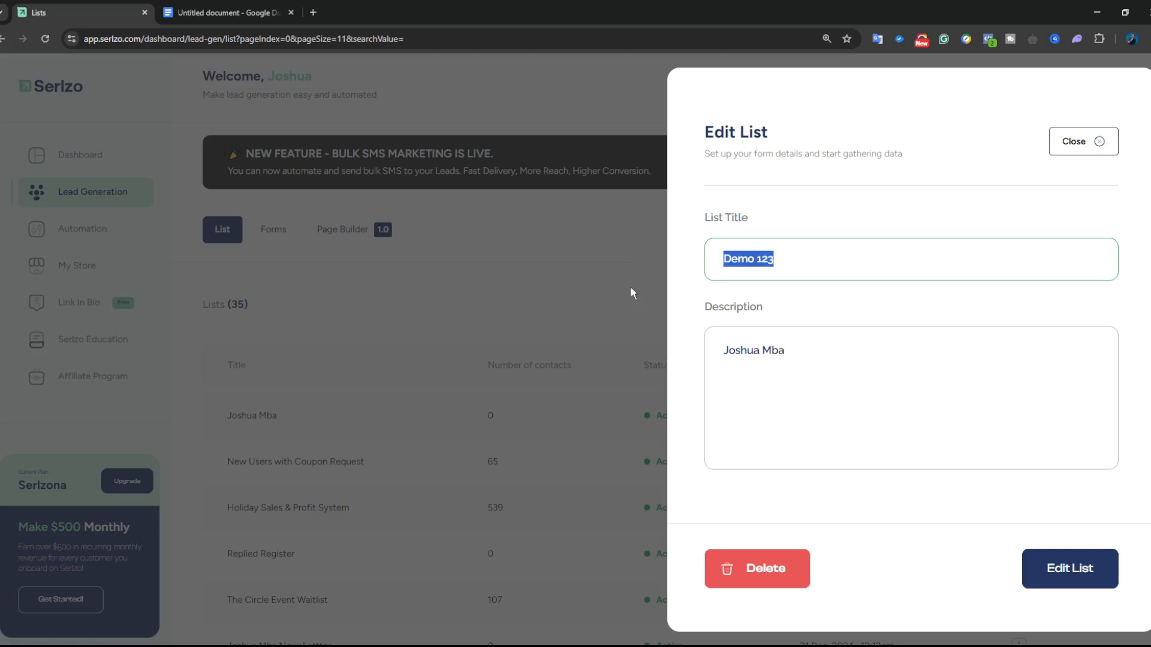
key(ctrl+c)
click(870, 362)
key(ctrl+a)
key(ctrl+v)
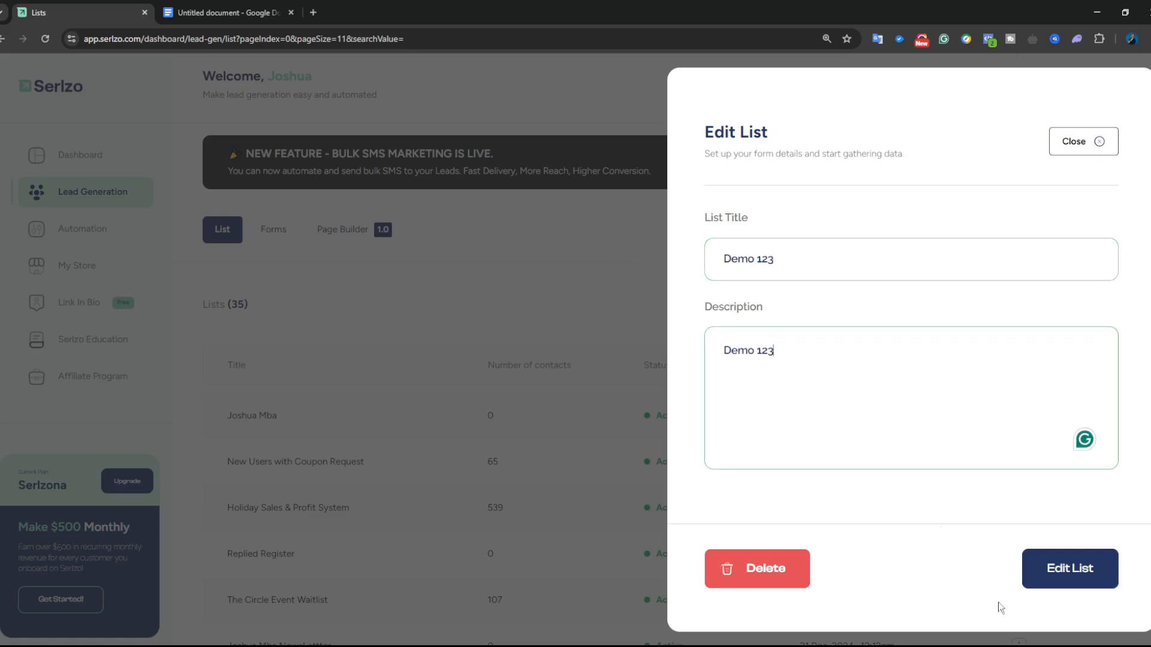
click(1064, 569)
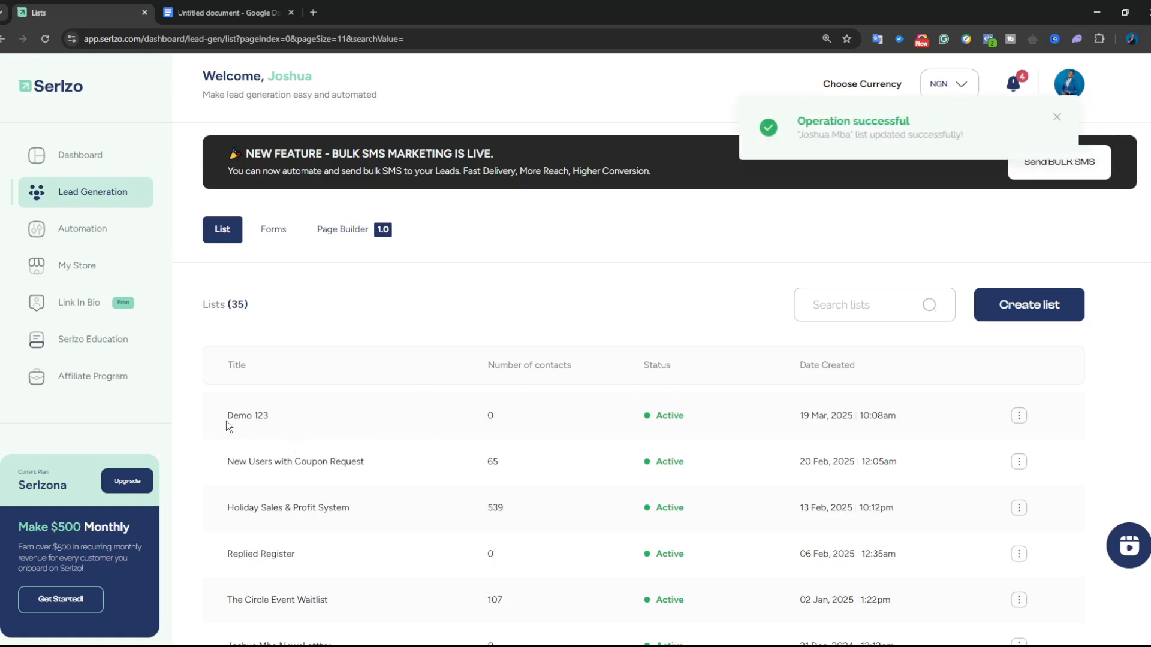
click(94, 234)
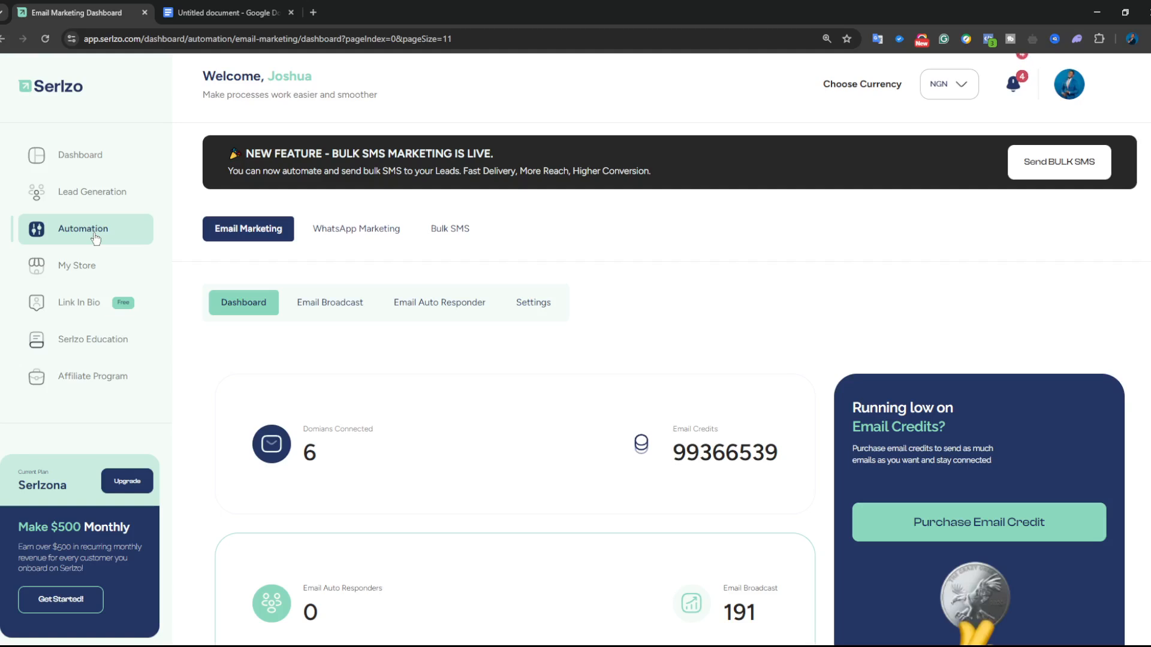
- Open WhatsApp Marketing's Chatbot Pro list, dismiss the help popup, and start a new chatbot
click(345, 235)
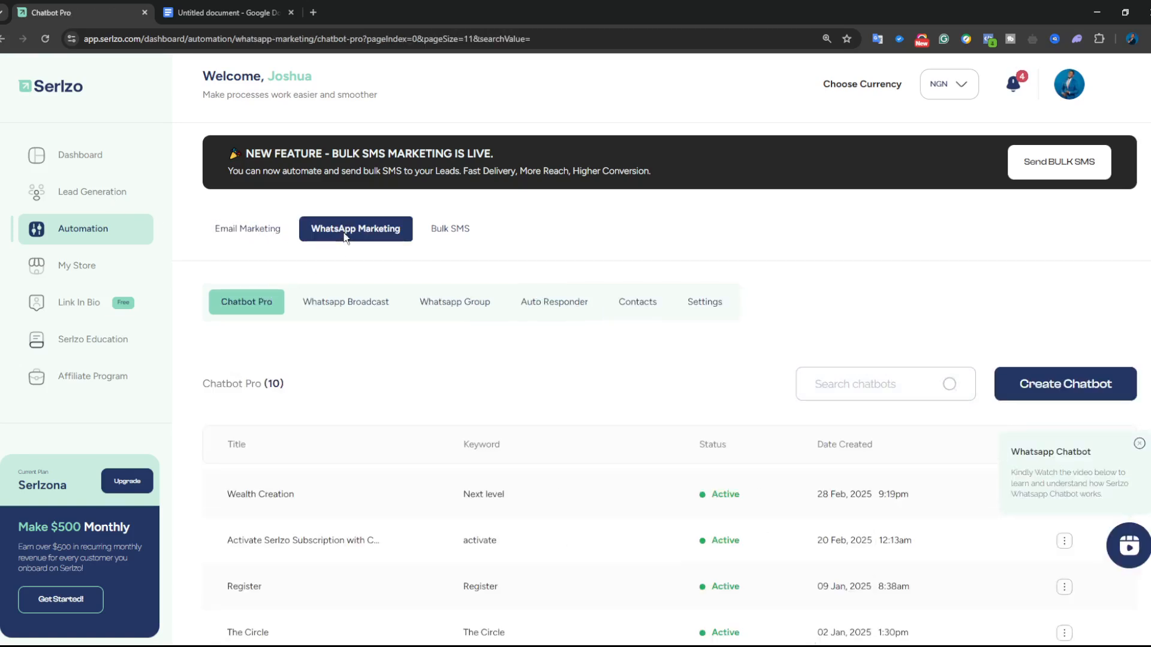
key(ctrl+plus)
key(ctrl+plus)
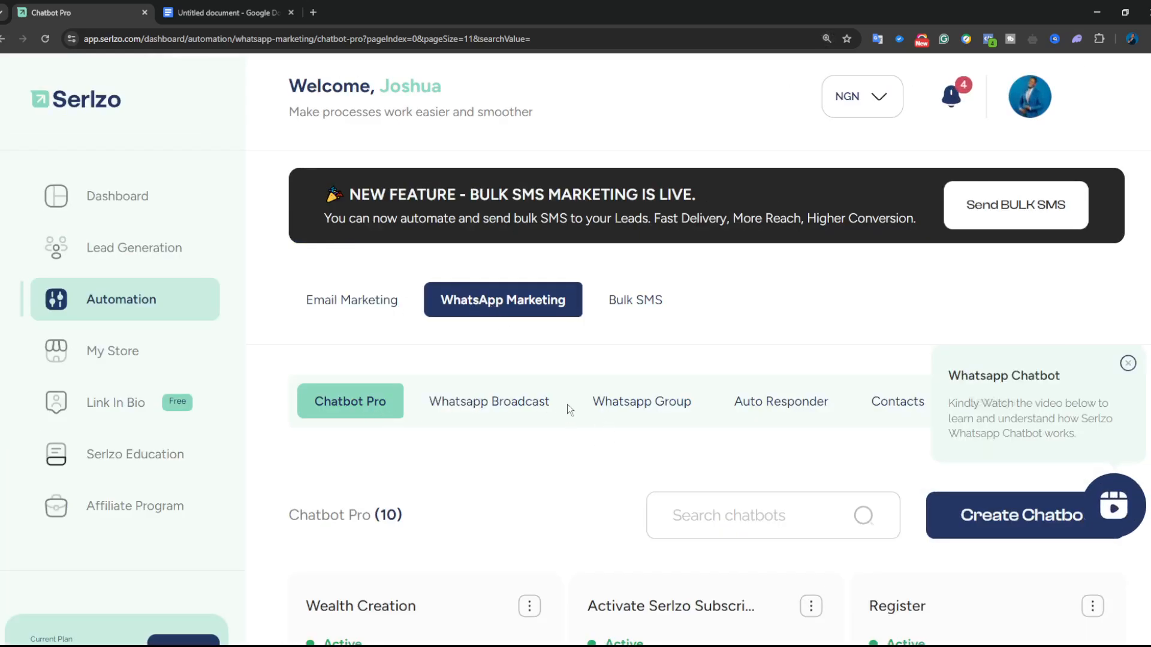
key(ctrl+minus)
scroll(601, 414, down, 2)
scroll(601, 413, up, 2)
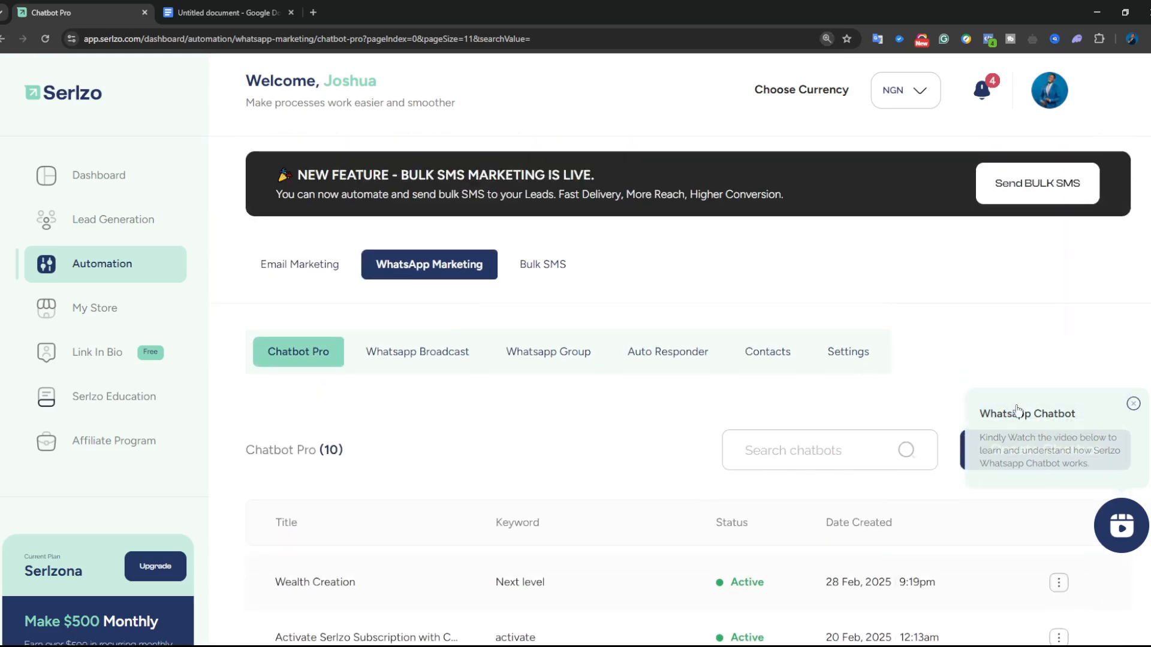
click(1130, 406)
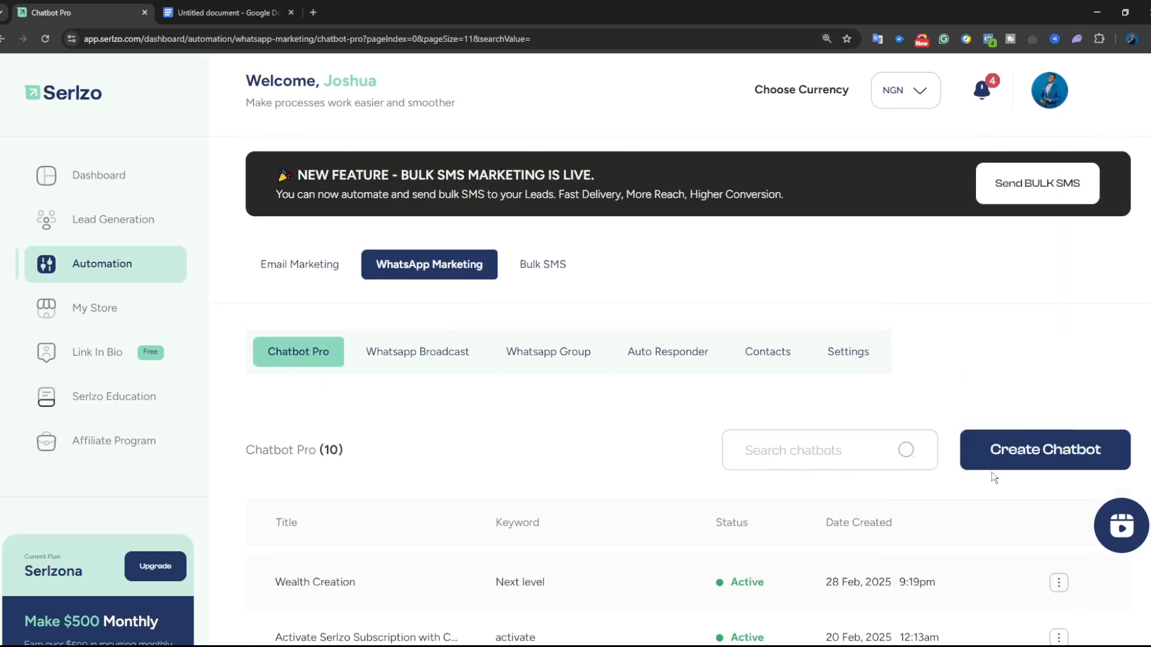
click(1023, 456)
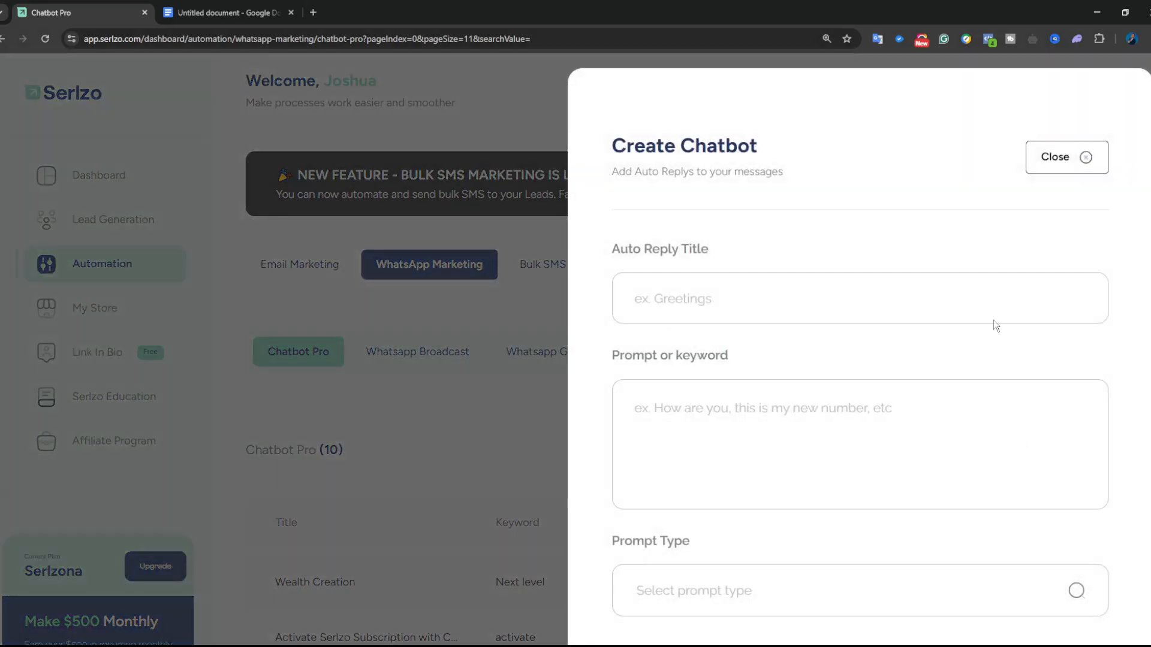
- Watch the chatbot tutorial video, then reopen a fresh Create Chatbot form
click(1055, 157)
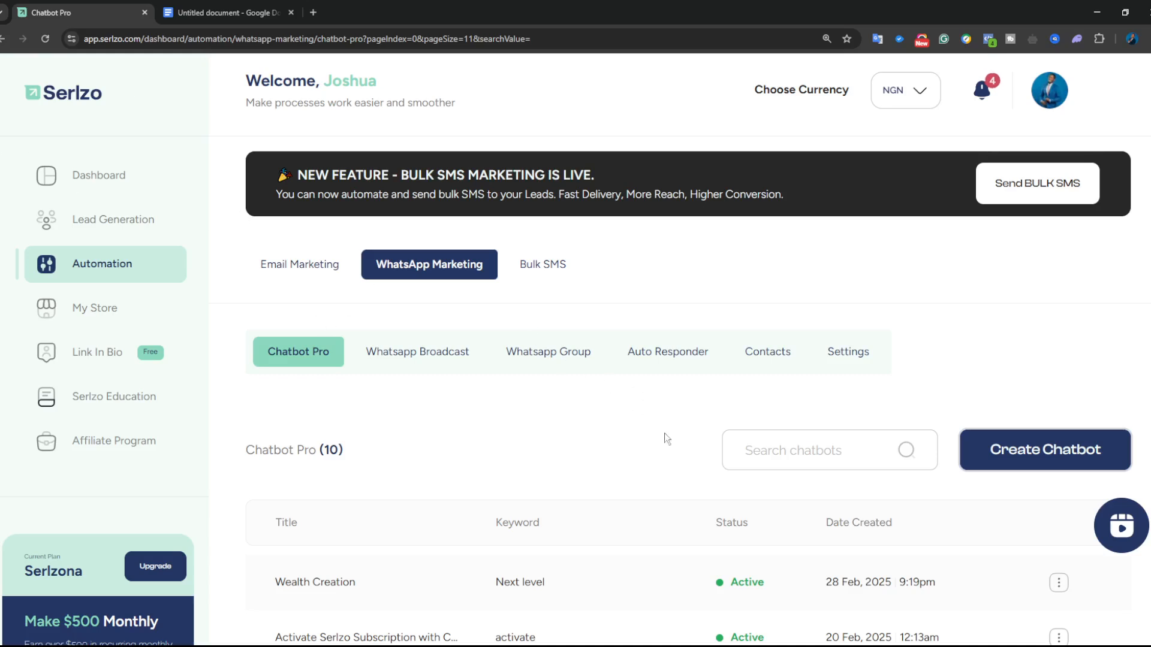
click(1122, 528)
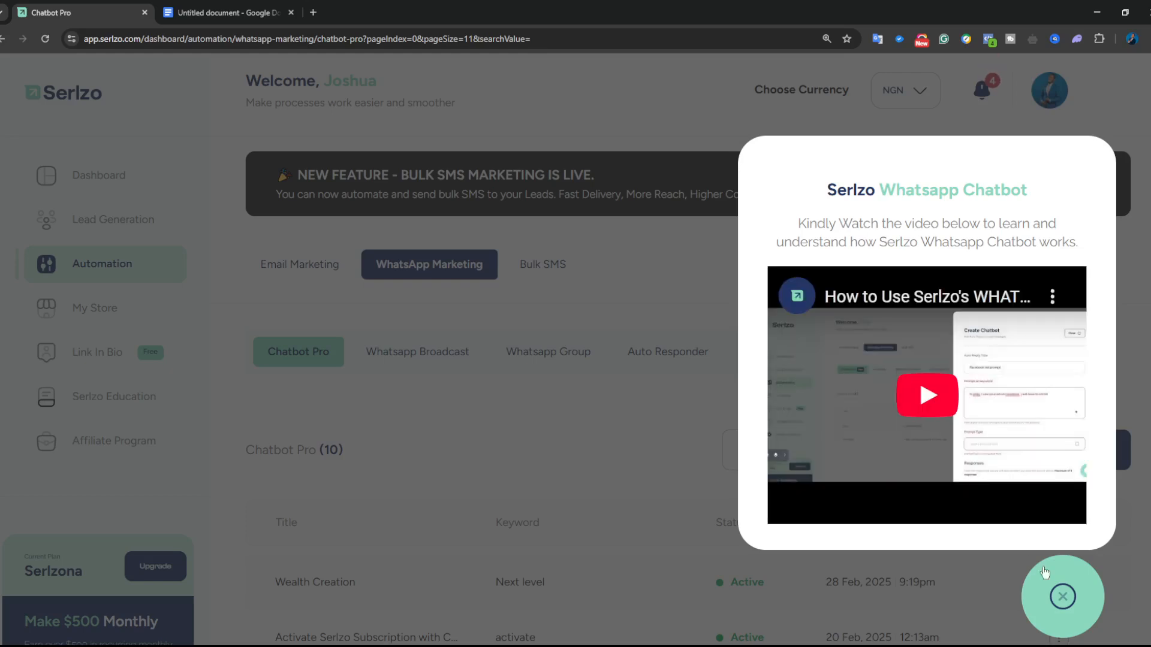
click(1063, 597)
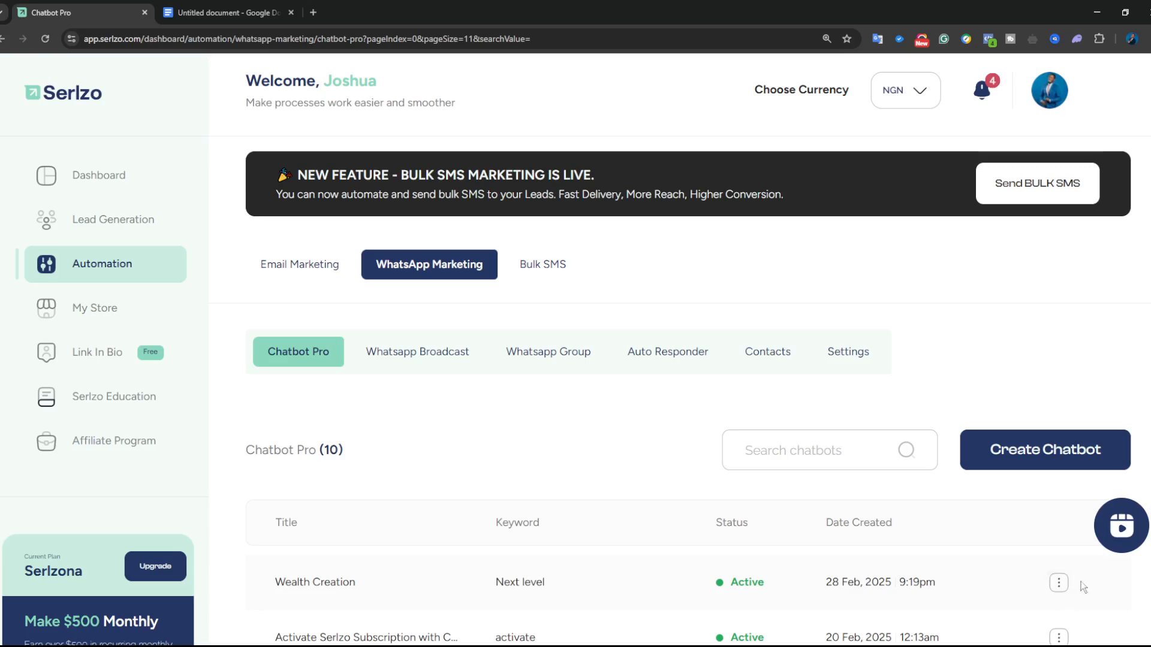
click(1030, 458)
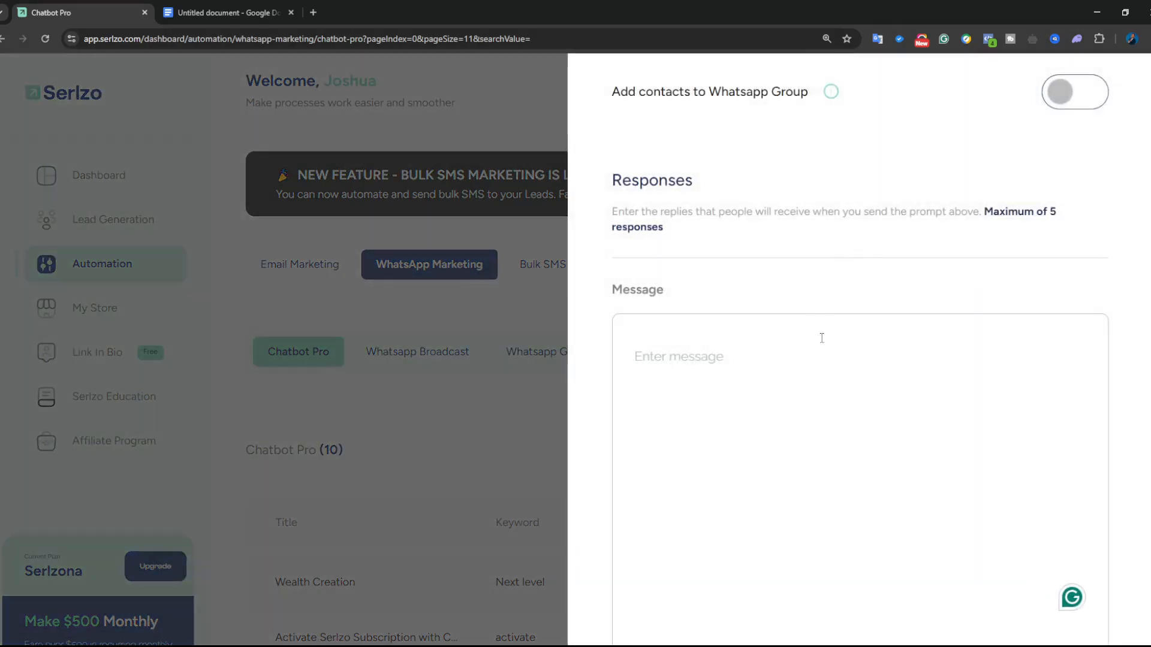
- Enter 'Demo 123' as the chatbot's Auto Reply Title
scroll(822, 333, down, 1)
key(ctrl+minus)
key(ctrl+minus)
scroll(953, 246, up, 8)
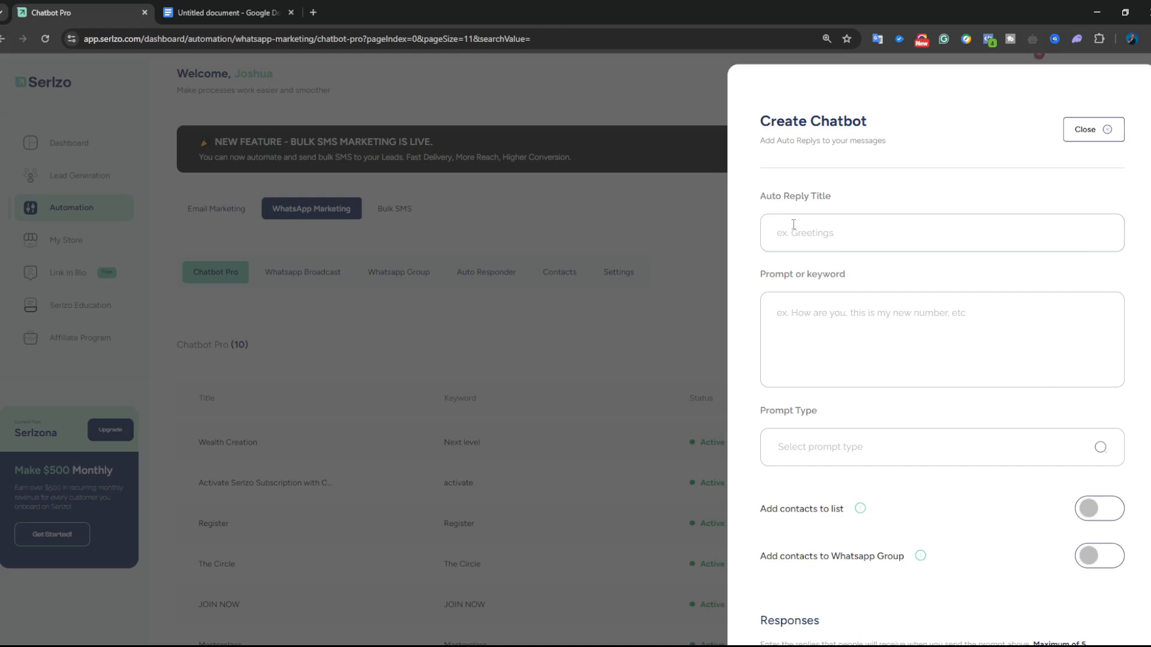
click(792, 224)
text(Demo 123)
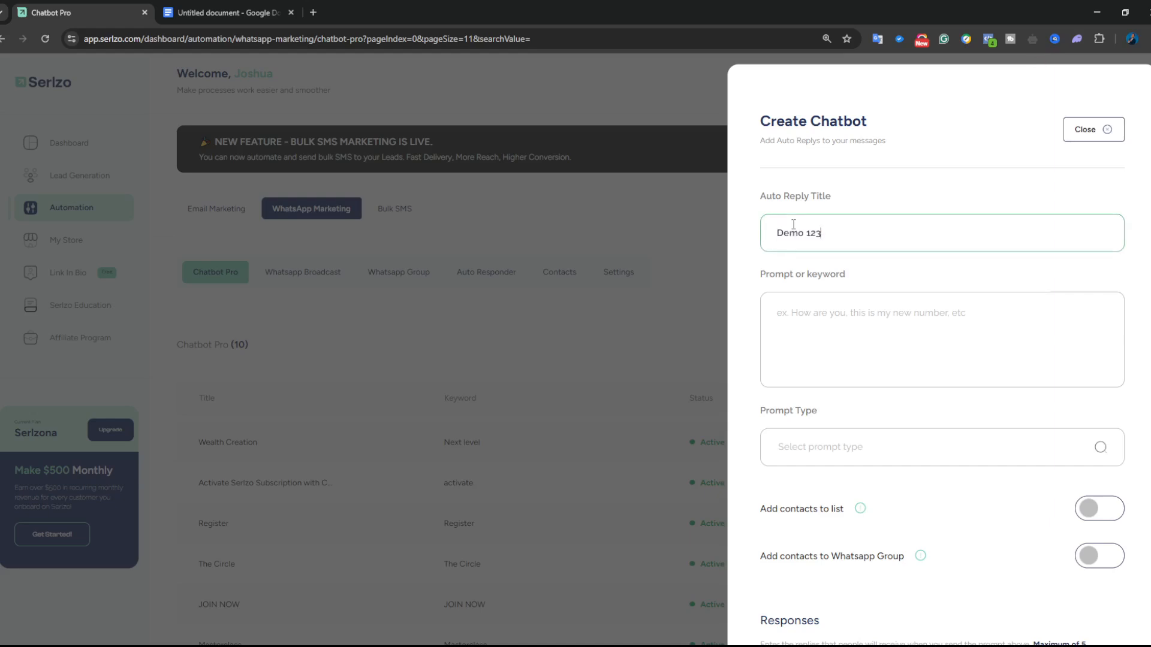
- Select the quoted purchase enquiry in the Google Docs notes for use as the prompt
click(820, 313)
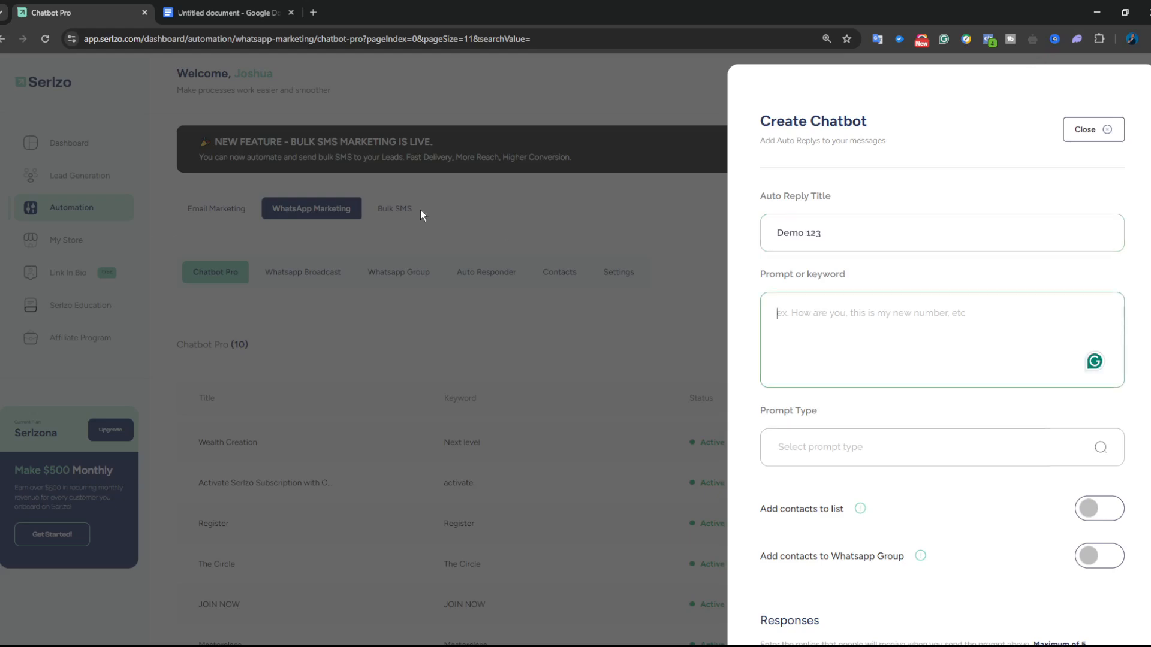
click(206, 11)
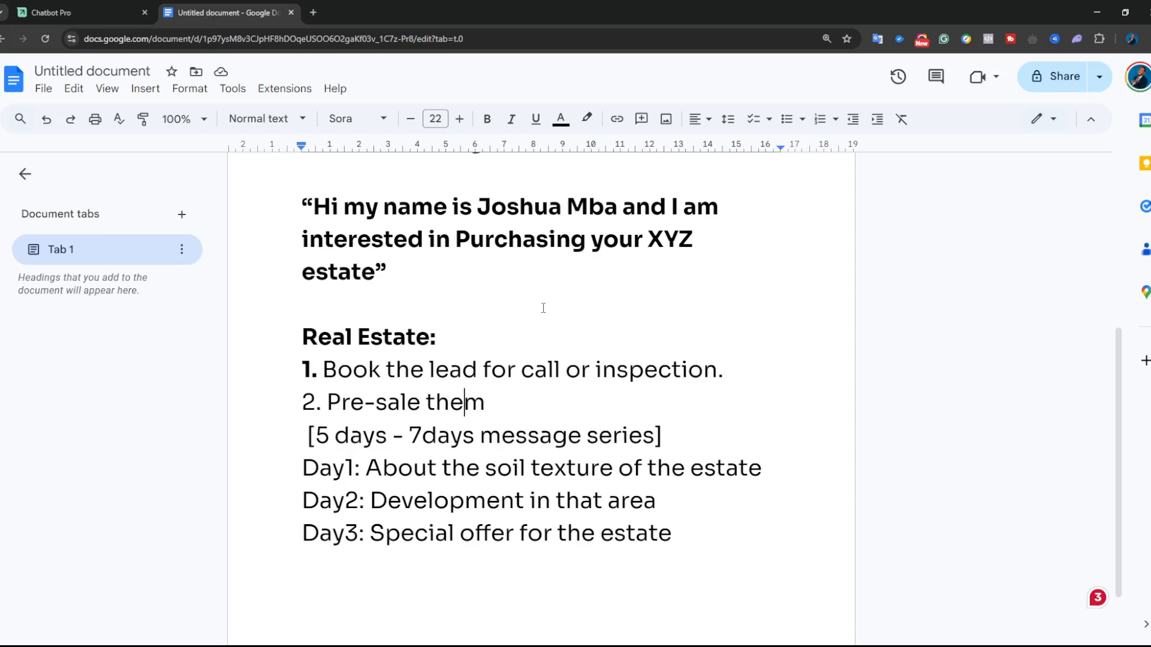
scroll(542, 306, up, 1)
drag(311, 274, 376, 333)
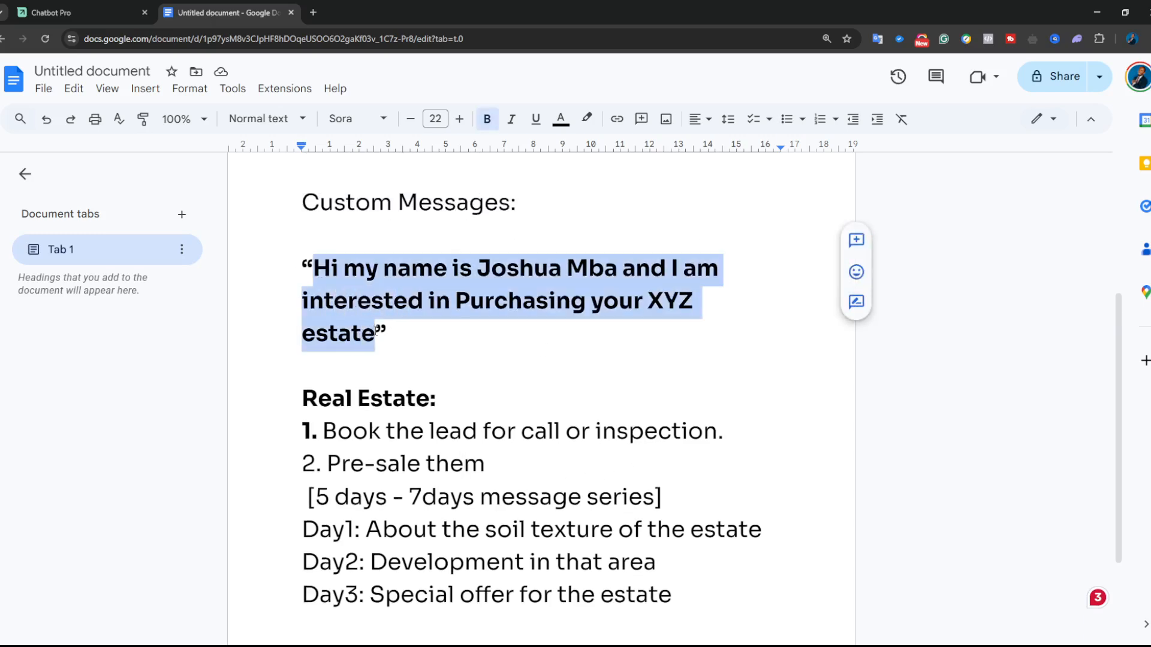
- Paste the enquiry as the prompt, trimmed to 'Hi. I am interested in Purchasing your XYZ estate'
click(52, 13)
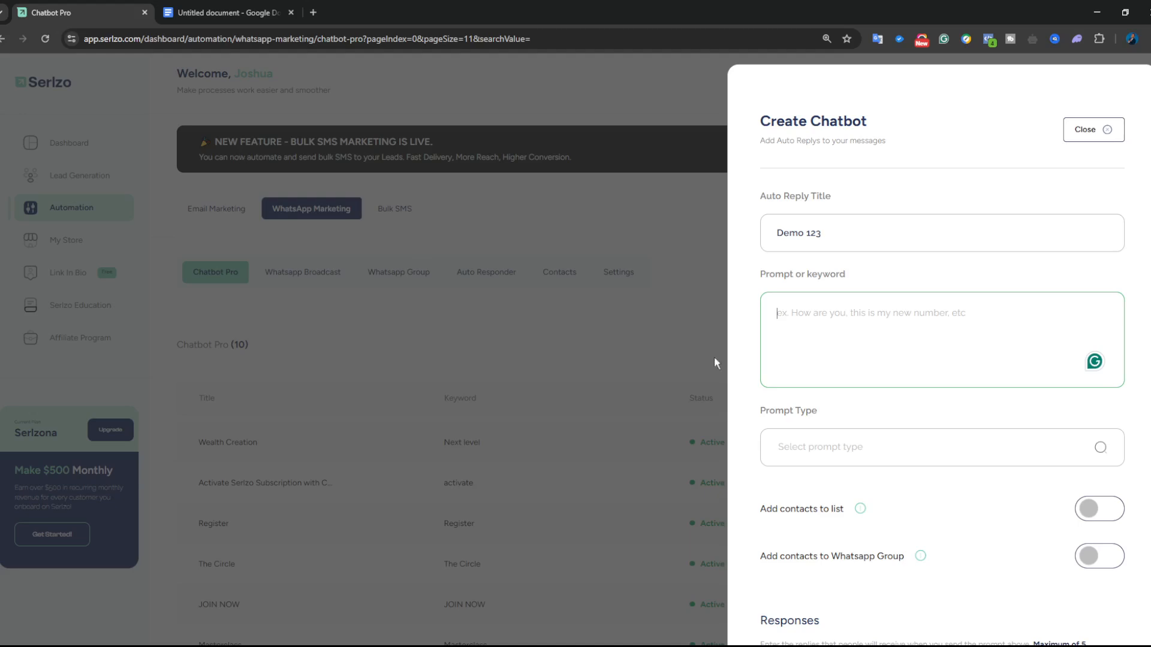
key(ctrl+v)
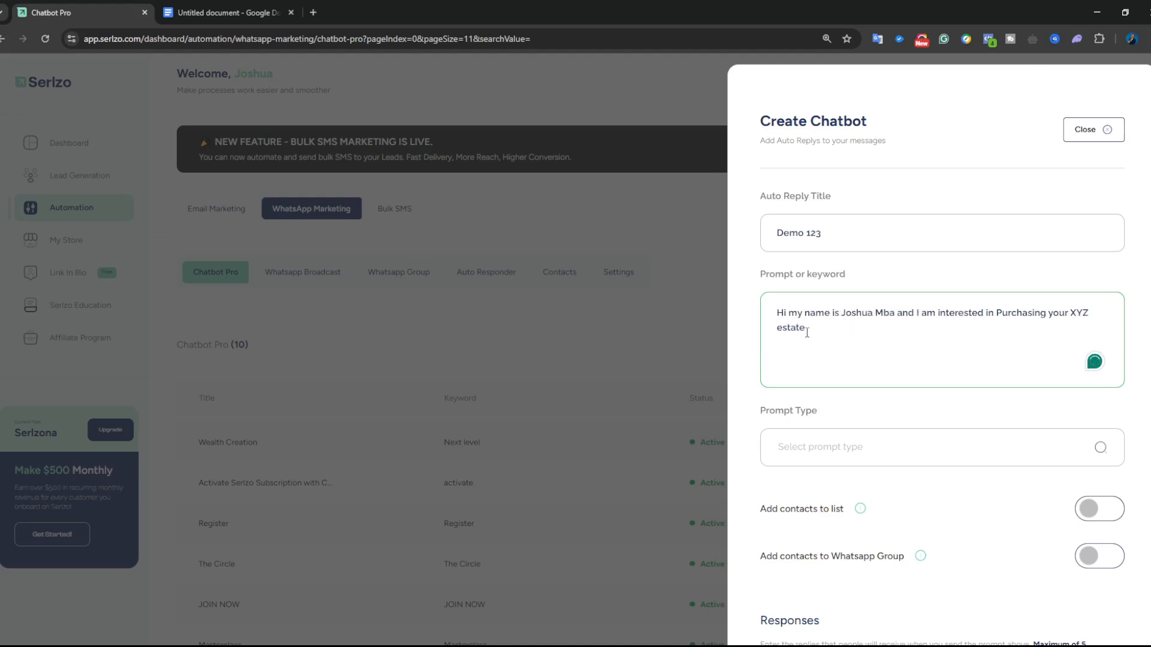
drag(839, 313, 894, 312)
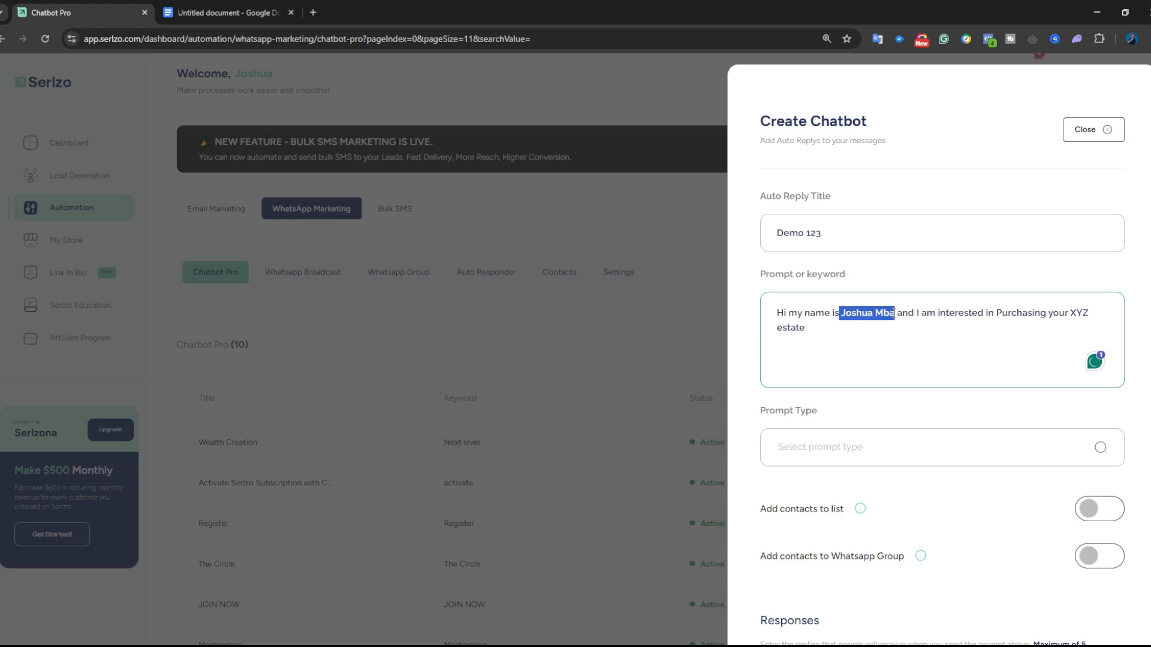
key(BackSpace)
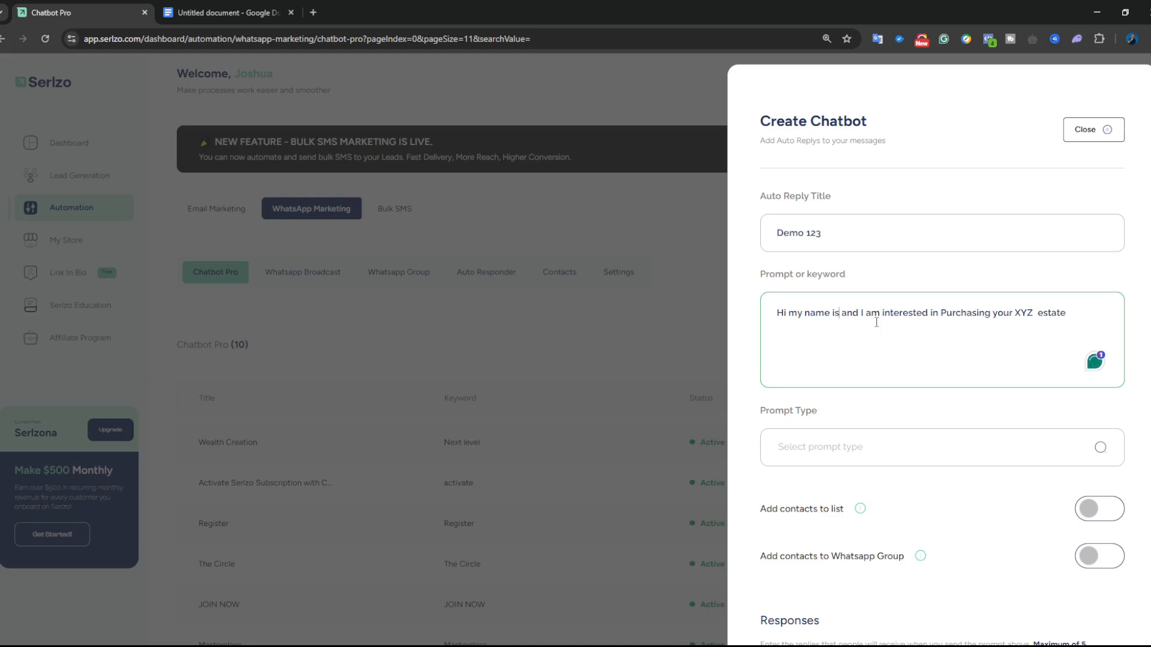
key(BackSpace)
key(BackSpace)
key(BackSpace)
key(BackSpace)
key(BackSpace)
drag(837, 312, 791, 317)
key(BackSpace)
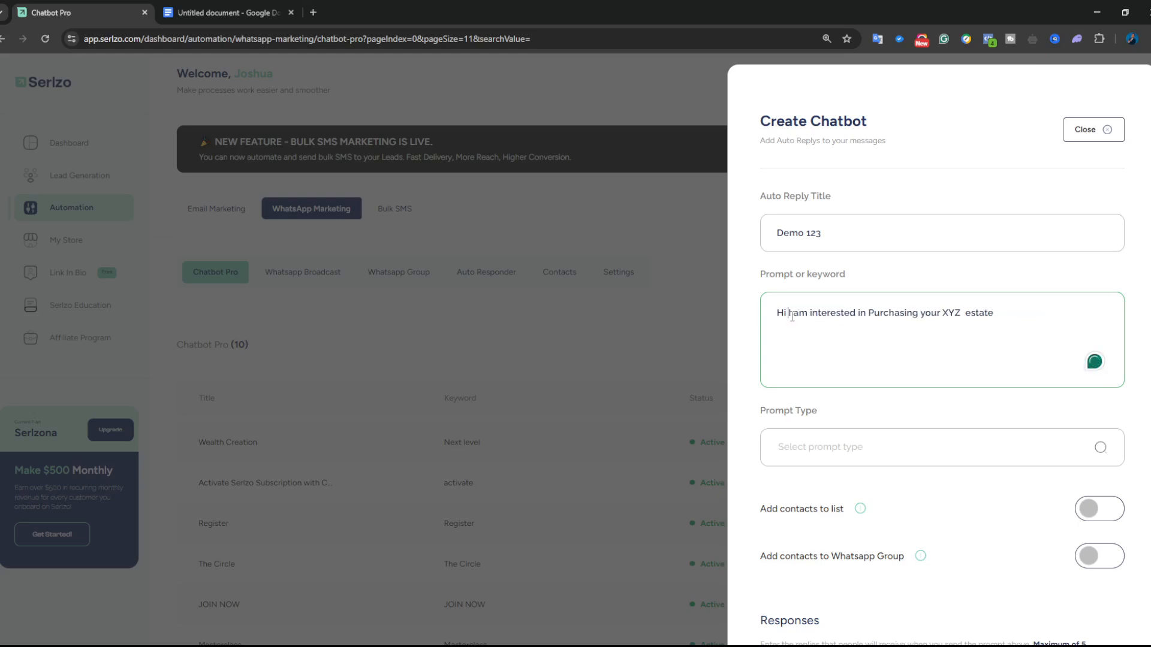
key(BackSpace)
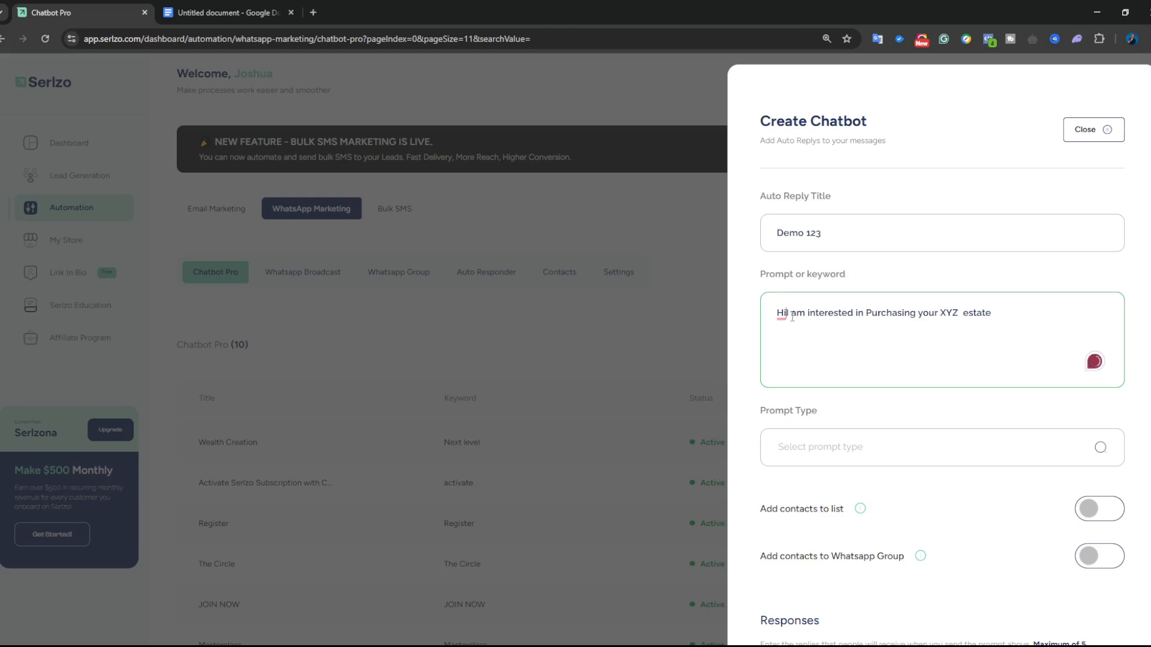
text(,)
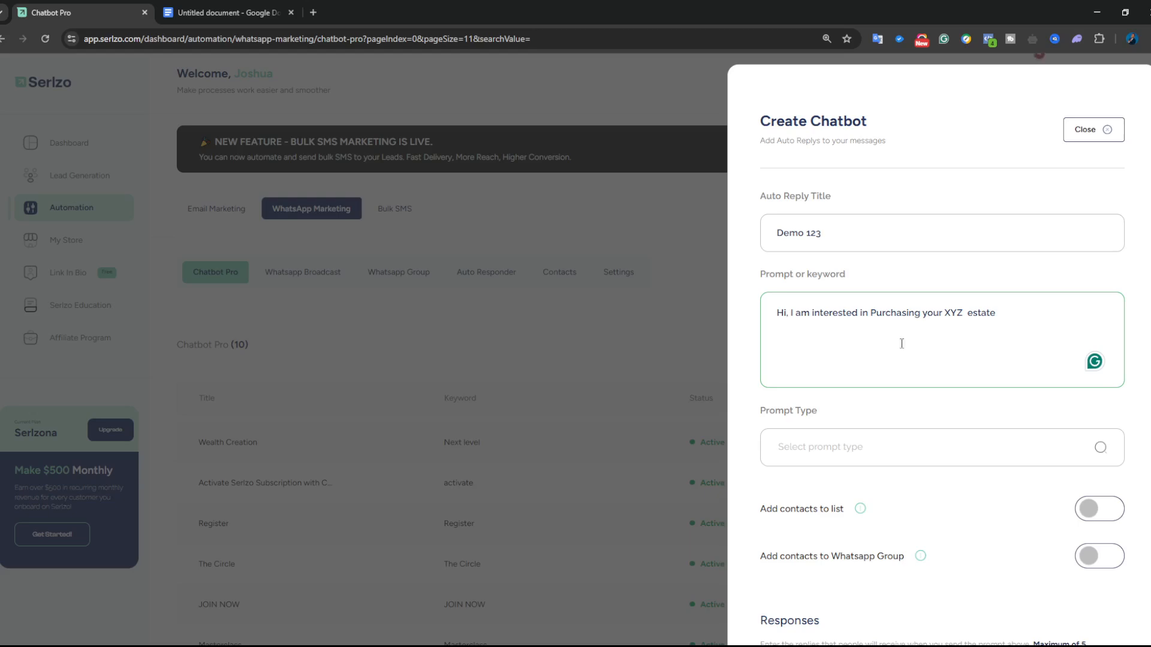
click(856, 457)
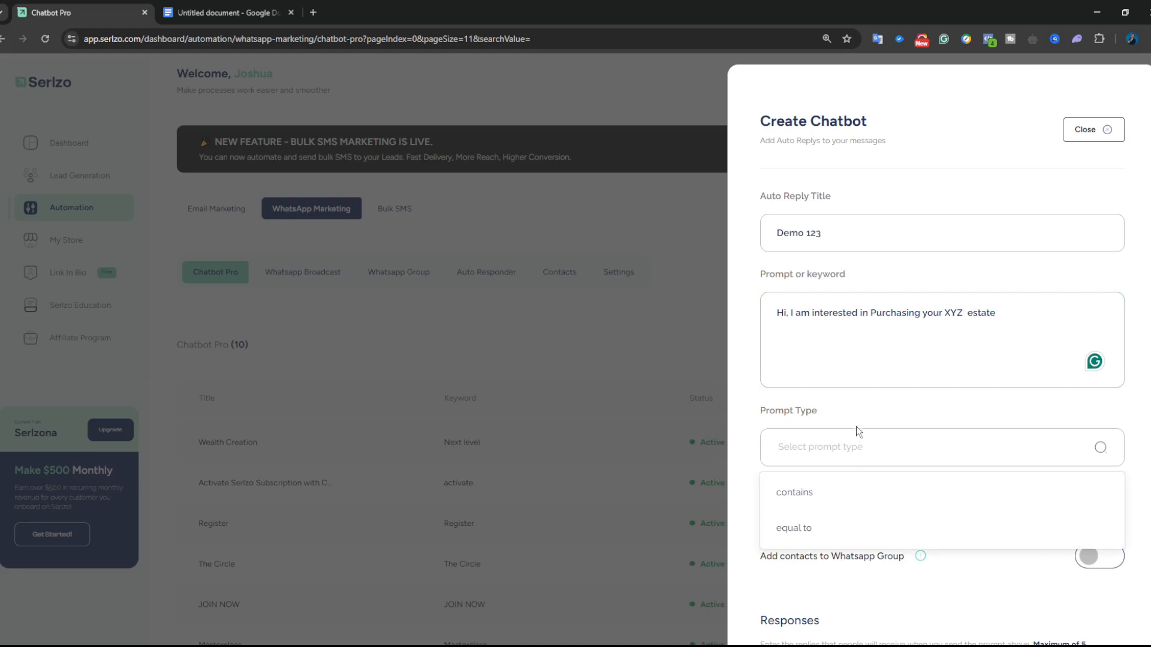
- Edit the prompt's ending, erasing the extra words added after 'estate'
scroll(856, 426, down, 1)
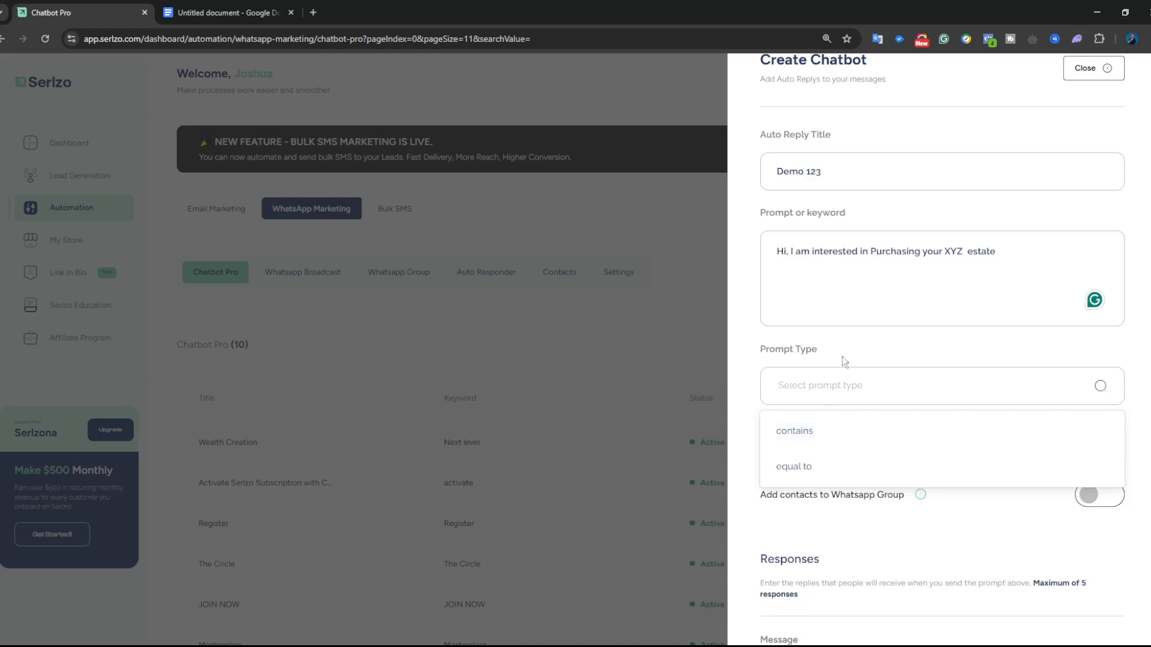
key(ctrl+plus)
key(ctrl+plus)
key(ctrl+plus)
key(ctrl+plus)
key(ctrl+plus)
scroll(849, 410, down, 4)
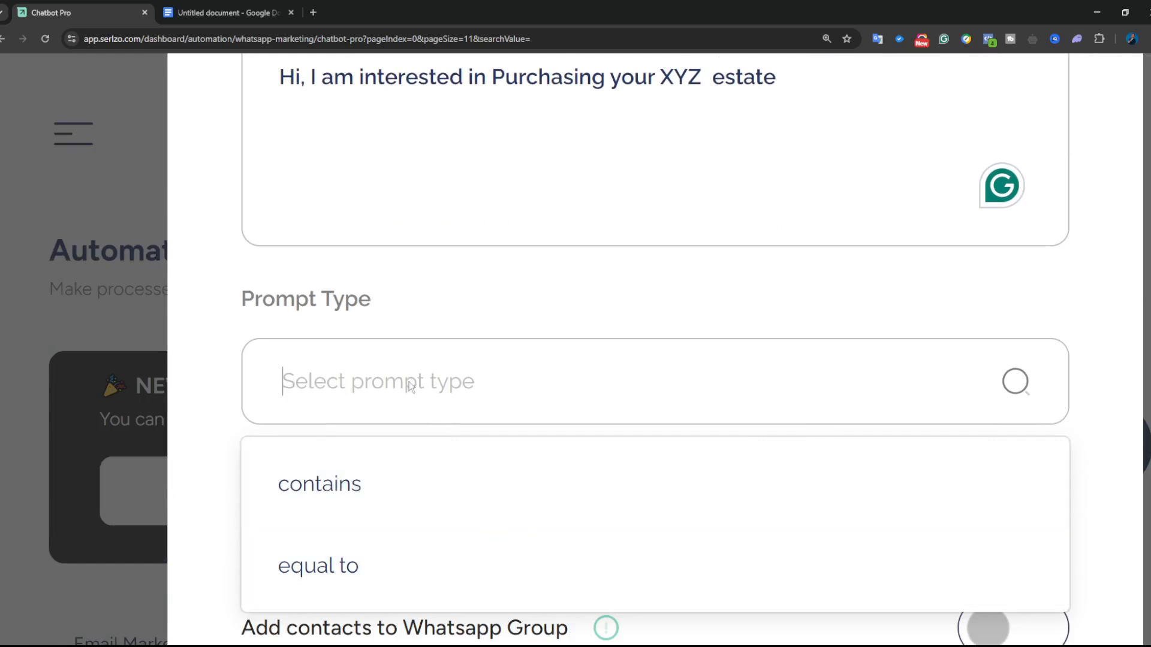
click(636, 160)
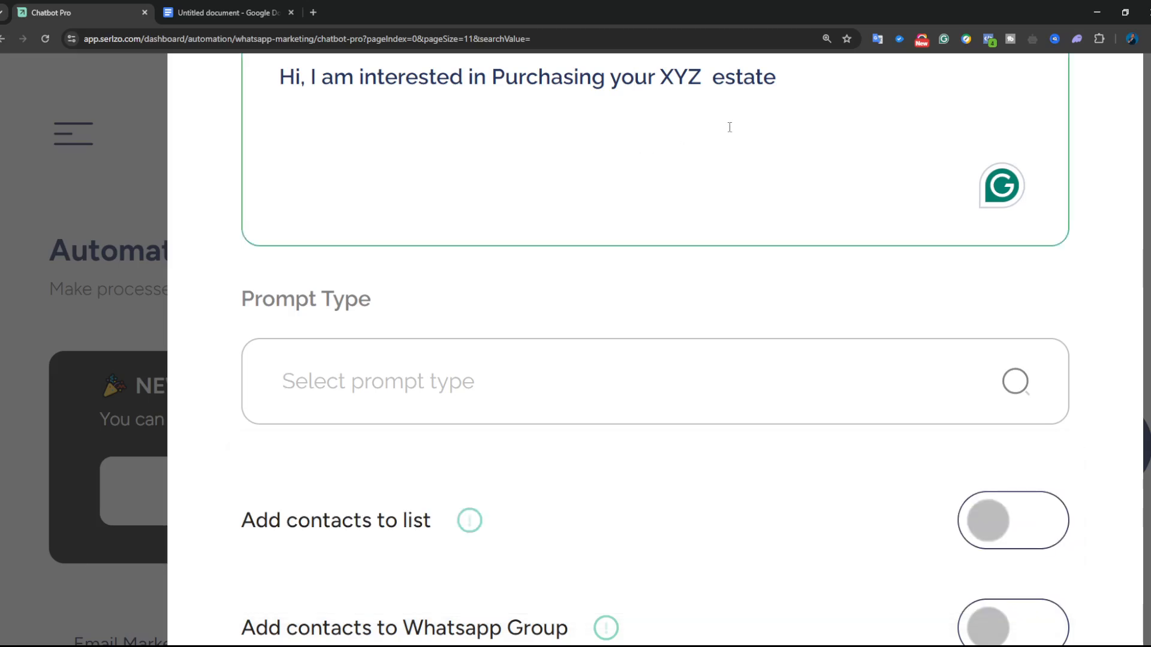
scroll(730, 126, up, 1)
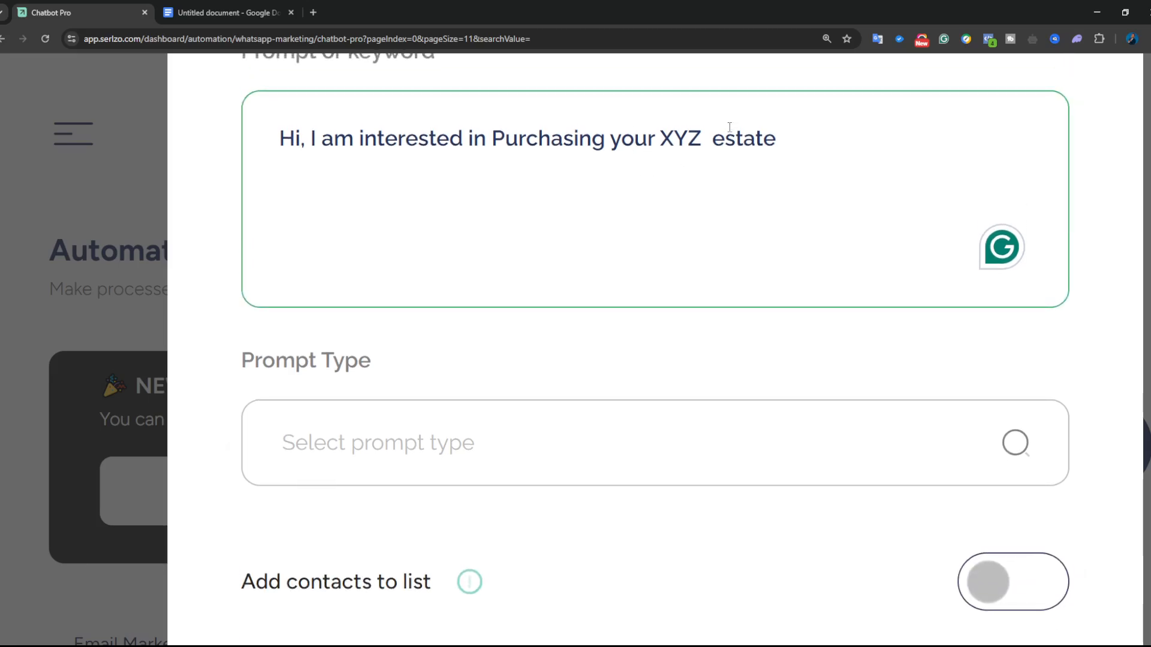
click(776, 141)
text(, My )
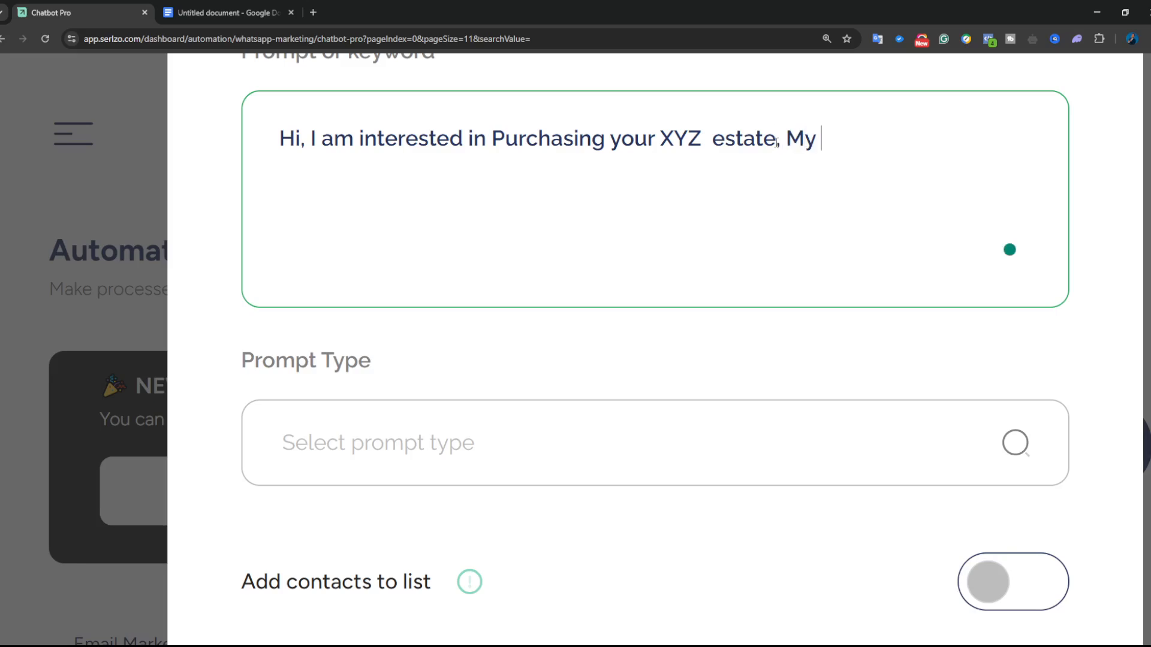
text(na ne)
key(BackSpace)
key(BackSpace)
key(BackSpace)
key(BackSpace)
key(BackSpace)
key(BackSpace)
key(BackSpace)
key(BackSpace)
key(BackSpace)
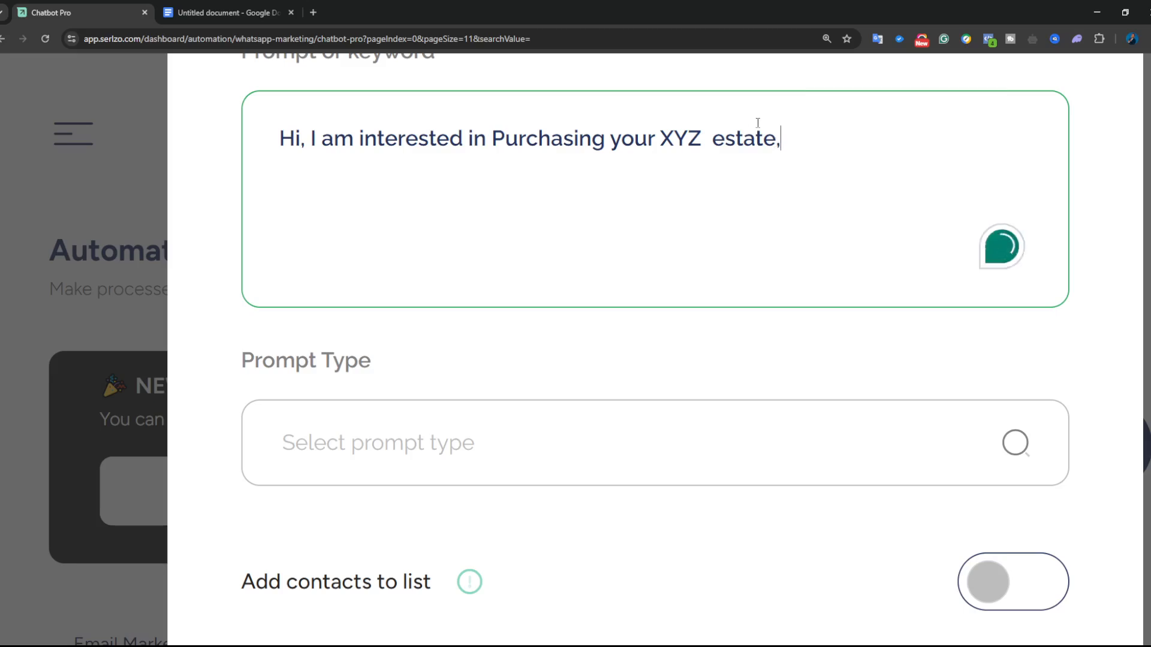
drag(794, 139, 278, 120)
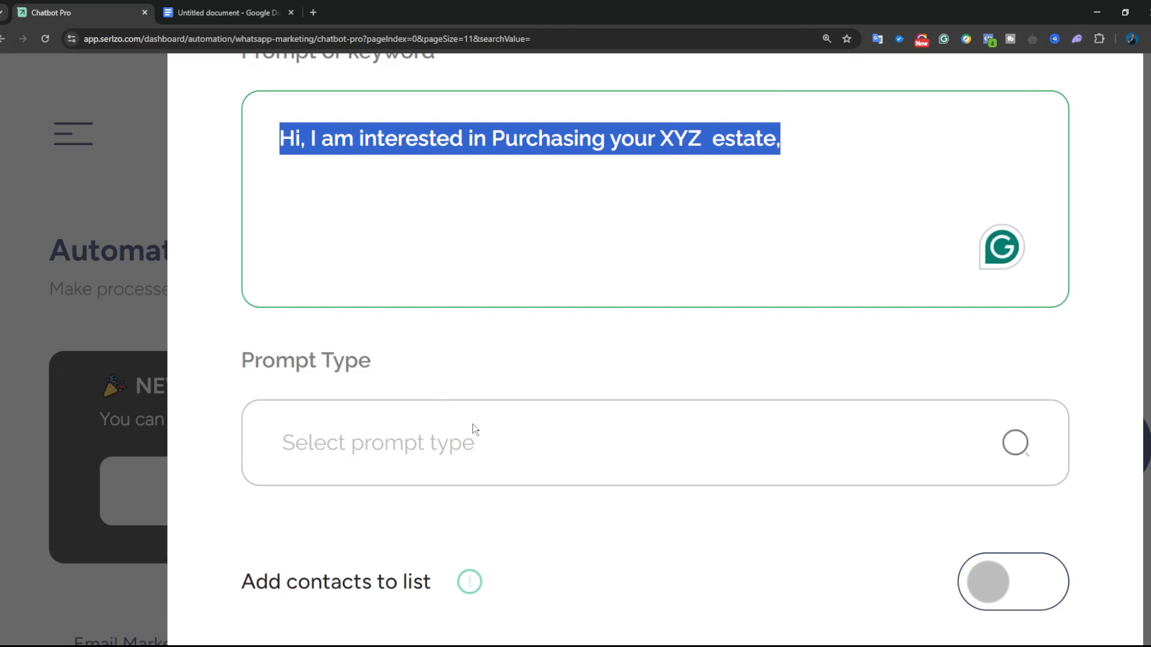
- Delete the trailing comma after 'estate' and set Prompt Type to 'contains'
click(478, 445)
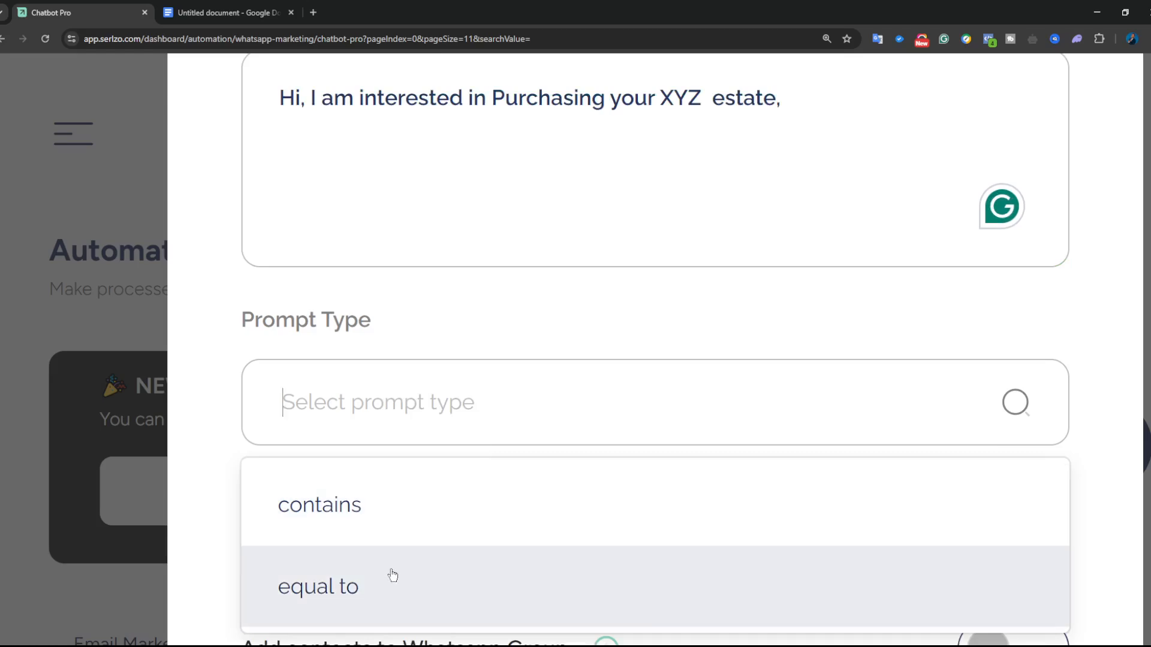
click(787, 107)
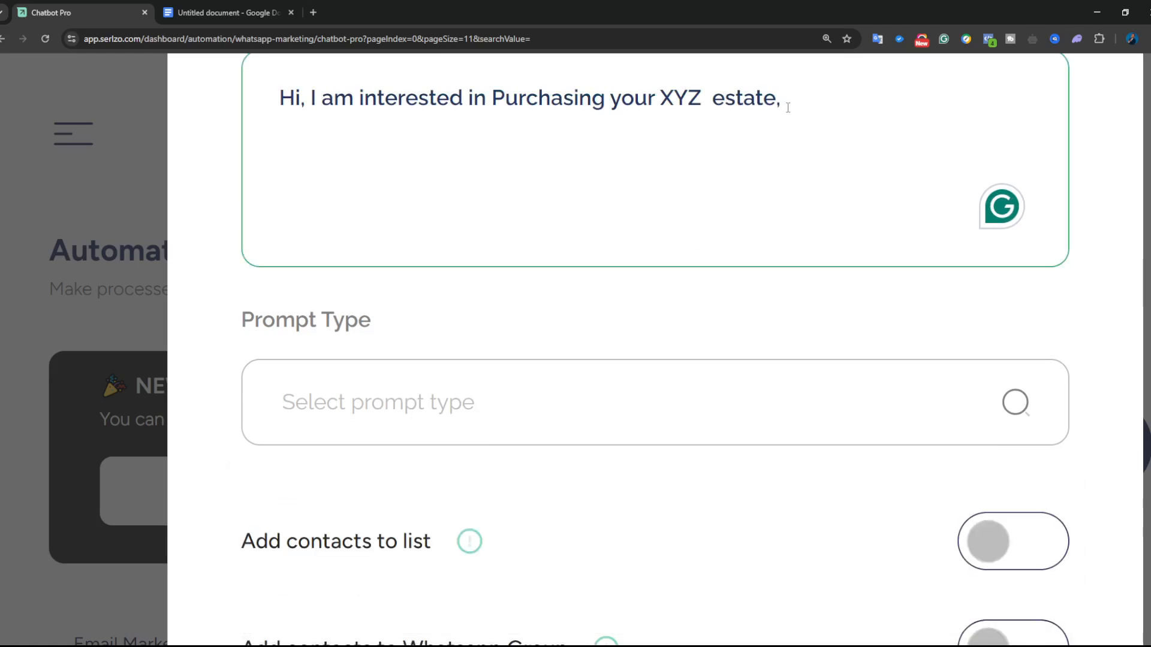
key(BackSpace)
click(531, 400)
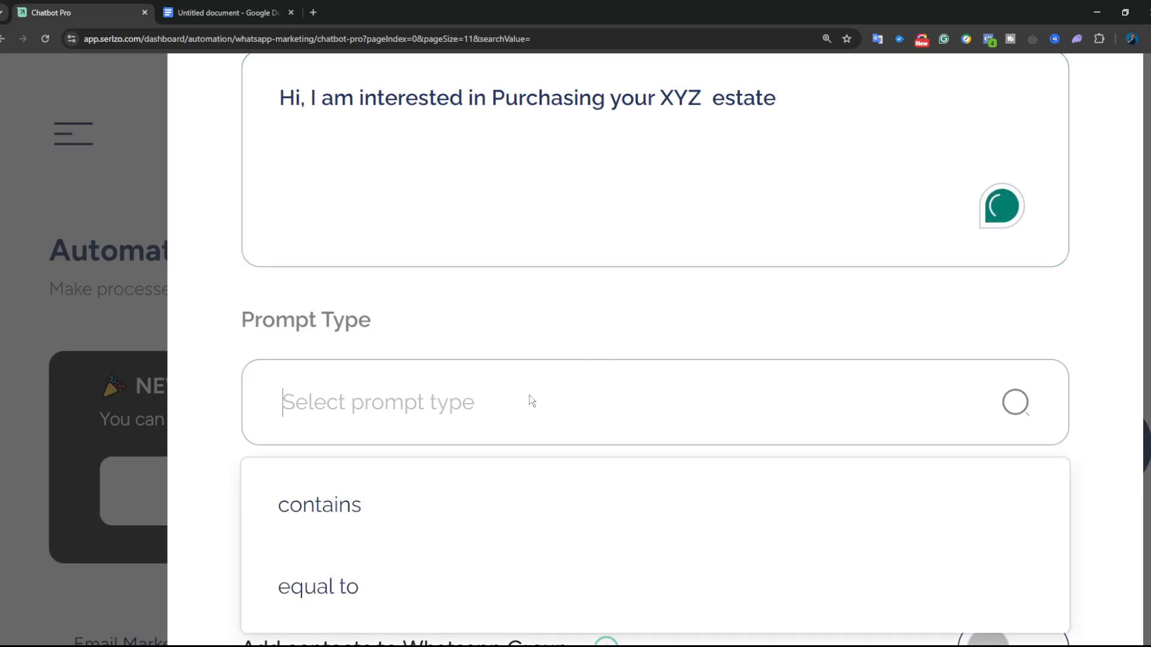
click(412, 502)
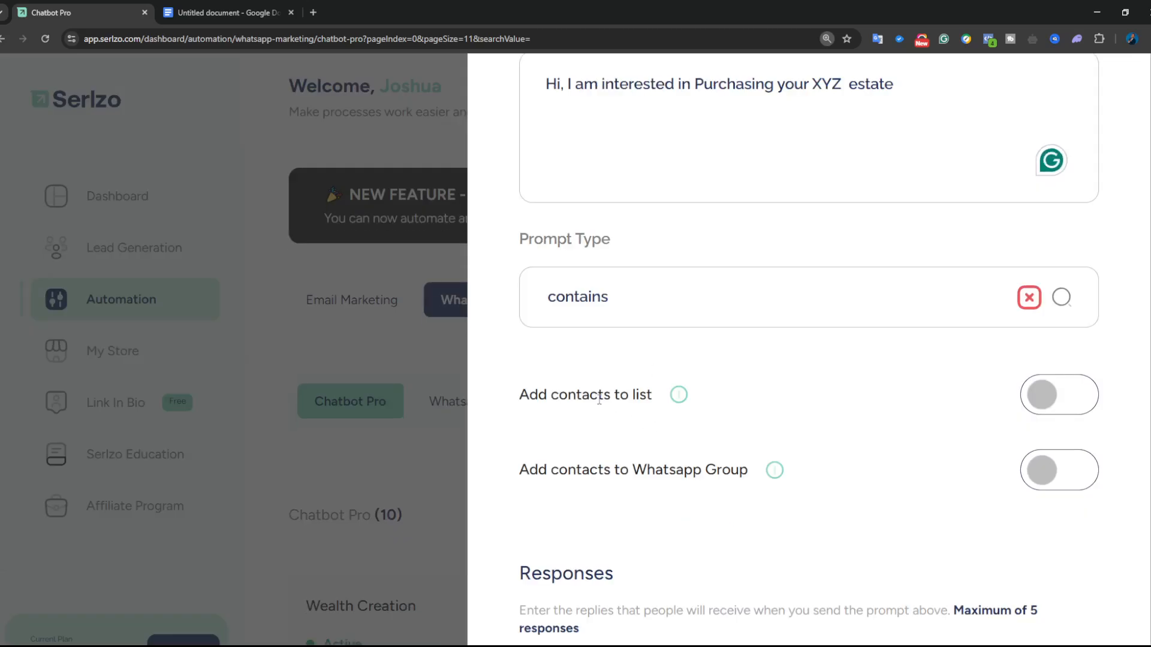
- Turn on Add contacts to list and choose the Demo 123 list
click(1049, 400)
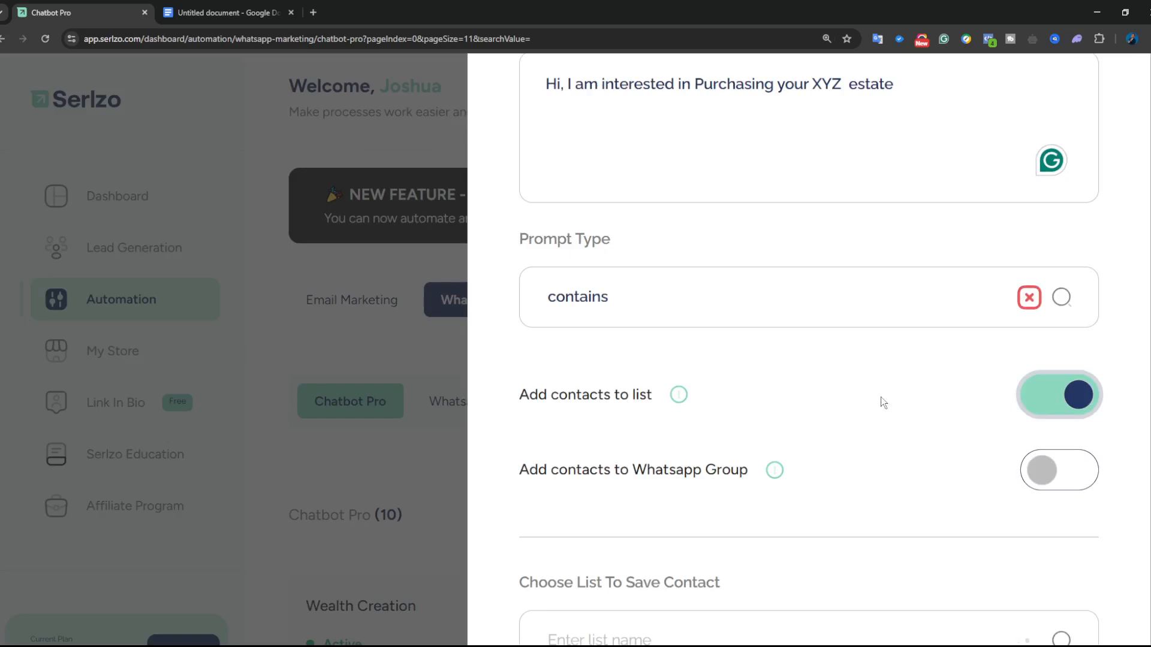
scroll(881, 399, down, 3)
scroll(880, 427, down, 1)
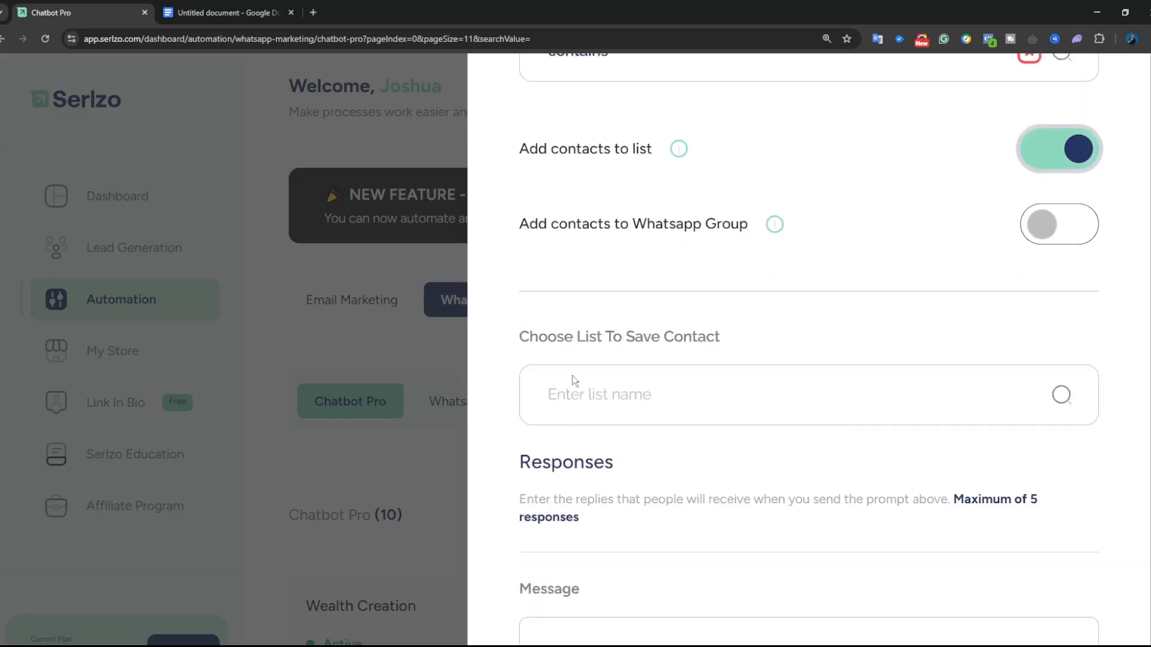
click(652, 400)
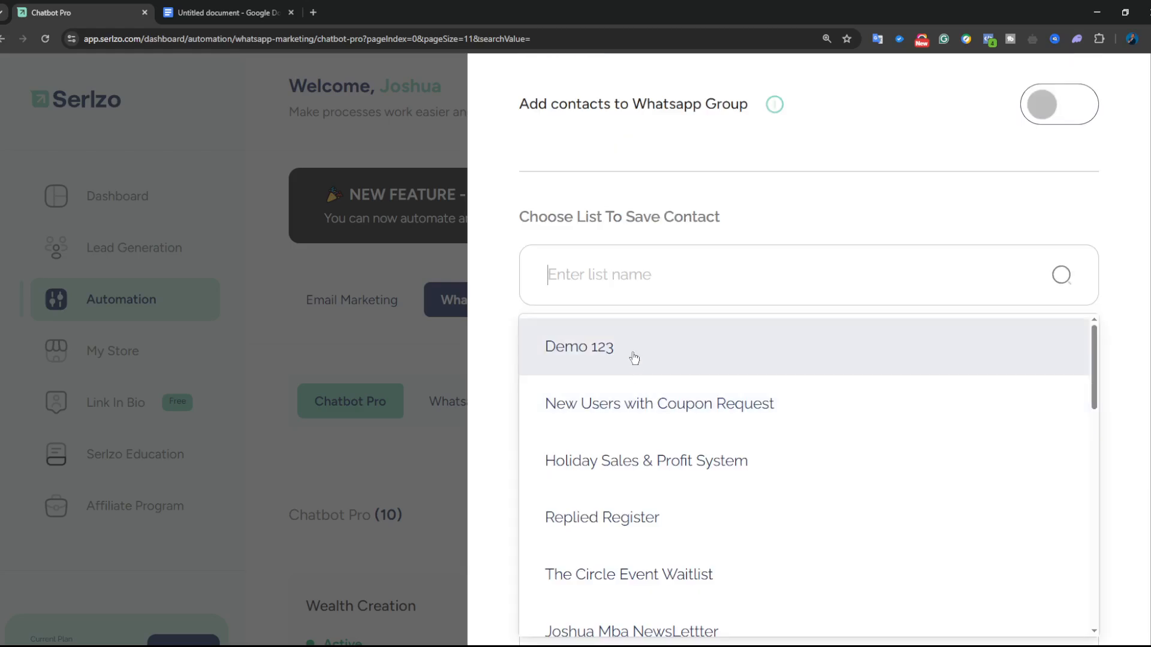
click(634, 358)
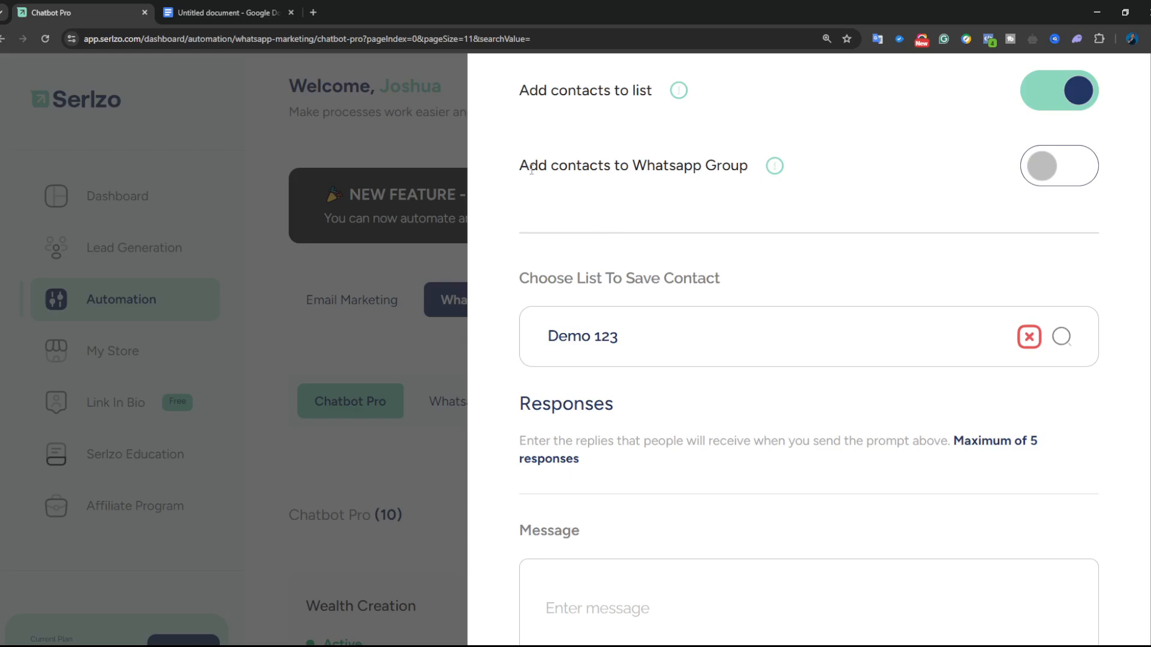
- Toggle the WhatsApp Group option on, browse its groups, then switch it back off
drag(522, 166, 615, 165)
drag(628, 166, 753, 167)
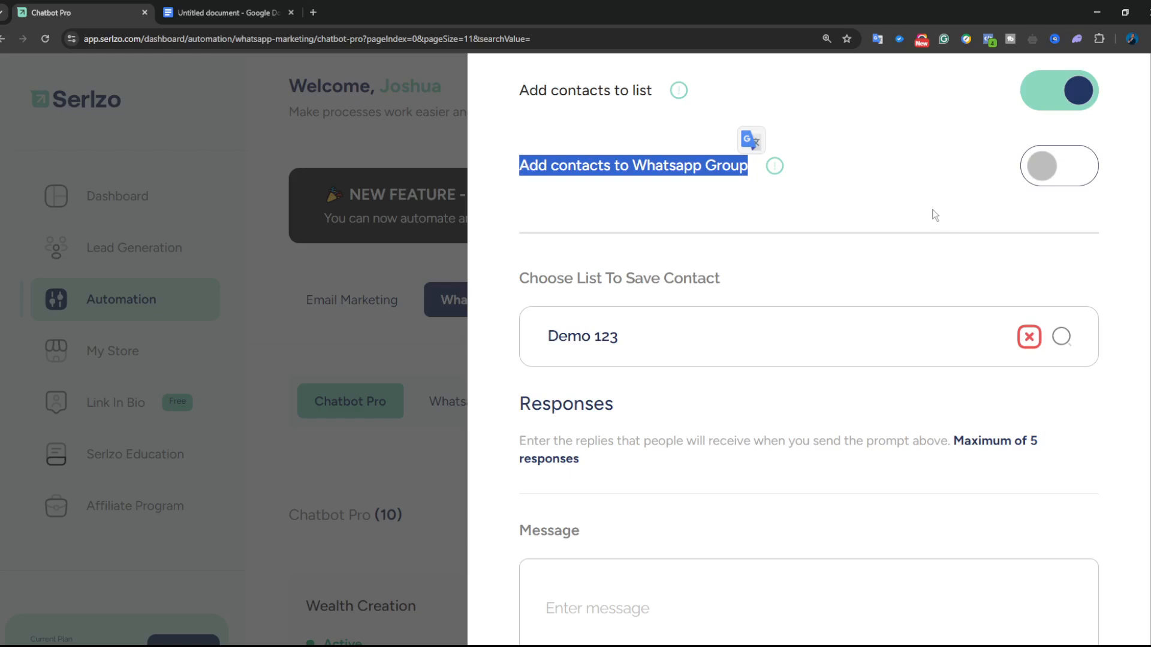
click(932, 210)
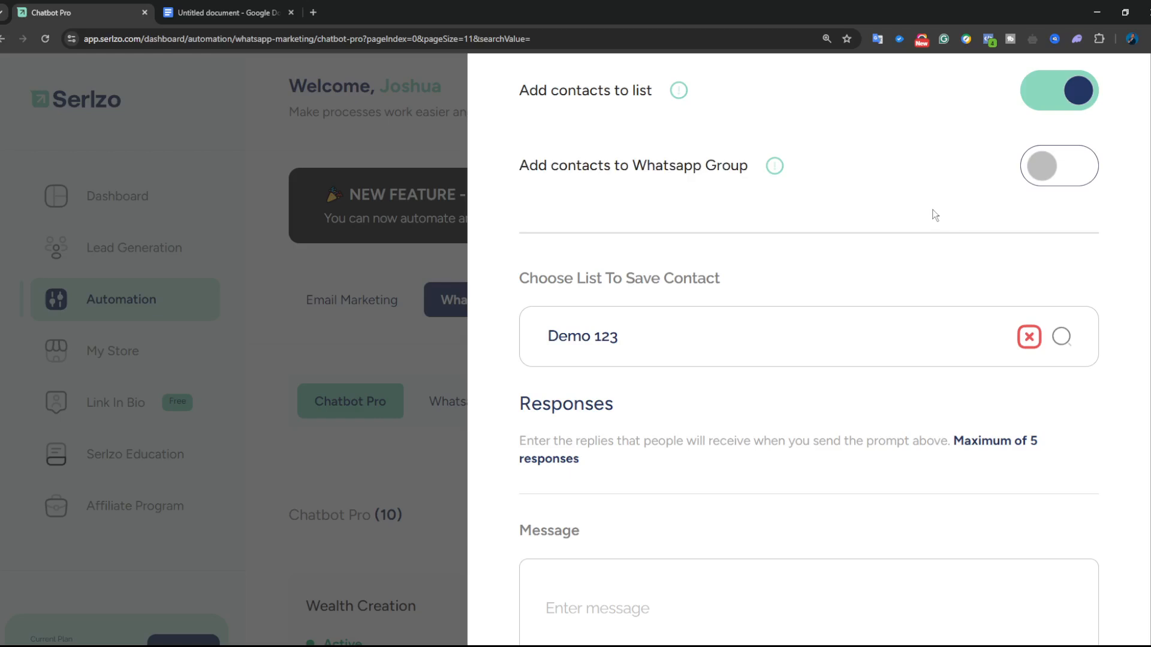
click(1043, 174)
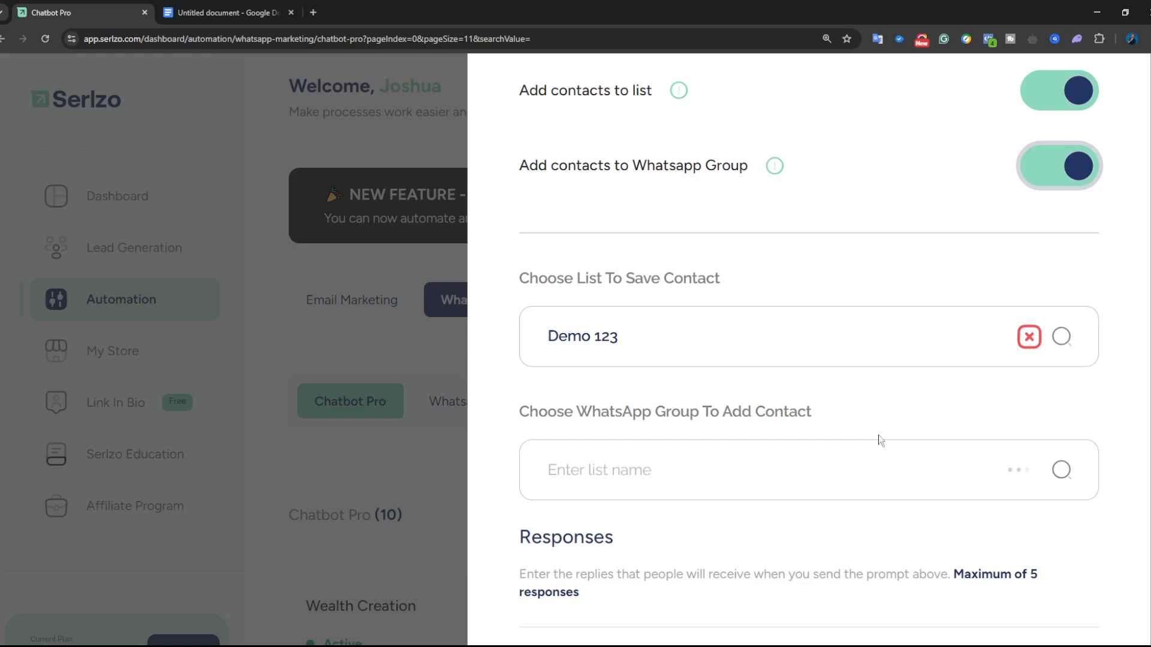
click(837, 468)
scroll(786, 480, down, 8)
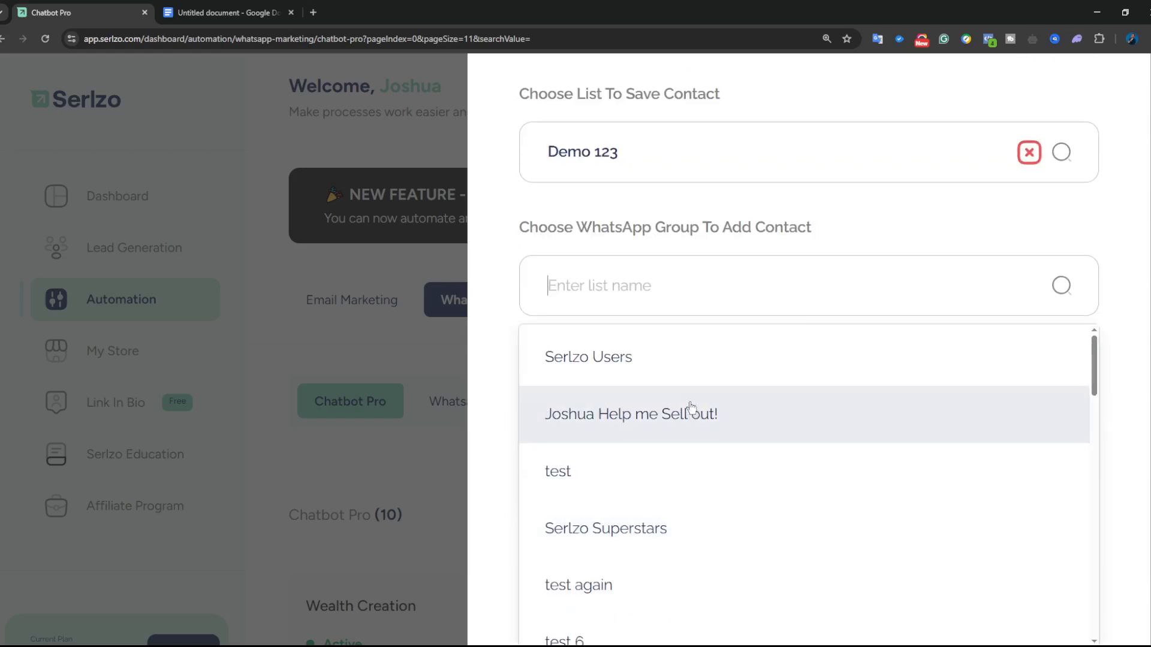
scroll(722, 408, up, 6)
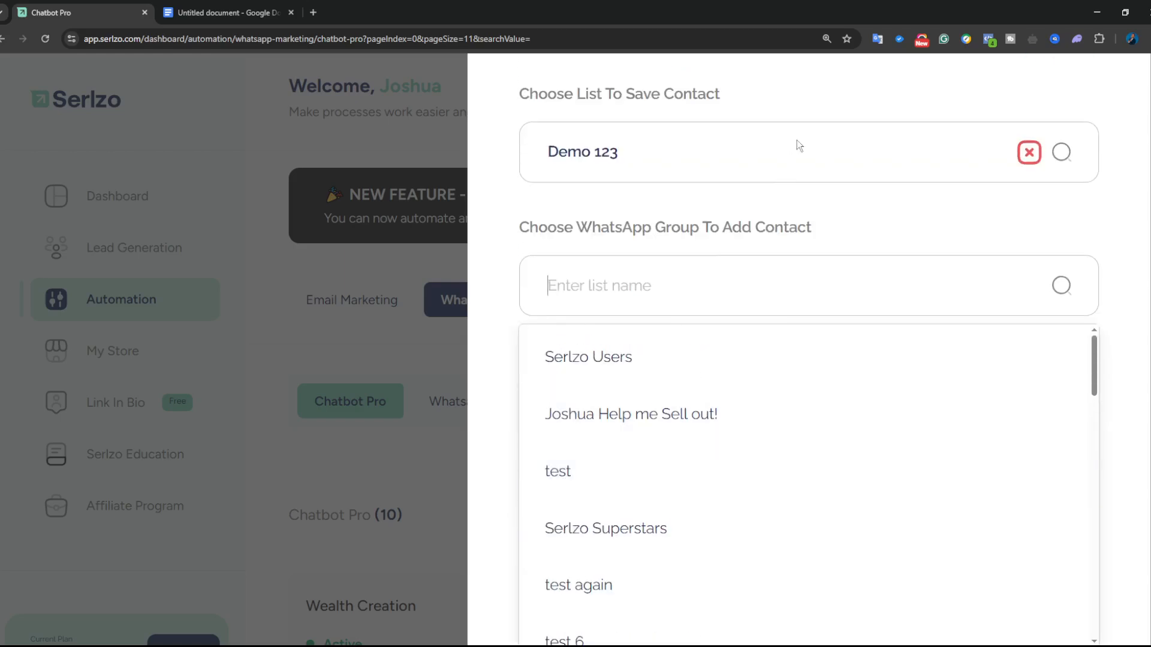
scroll(833, 87, up, 5)
scroll(855, 420, down, 2)
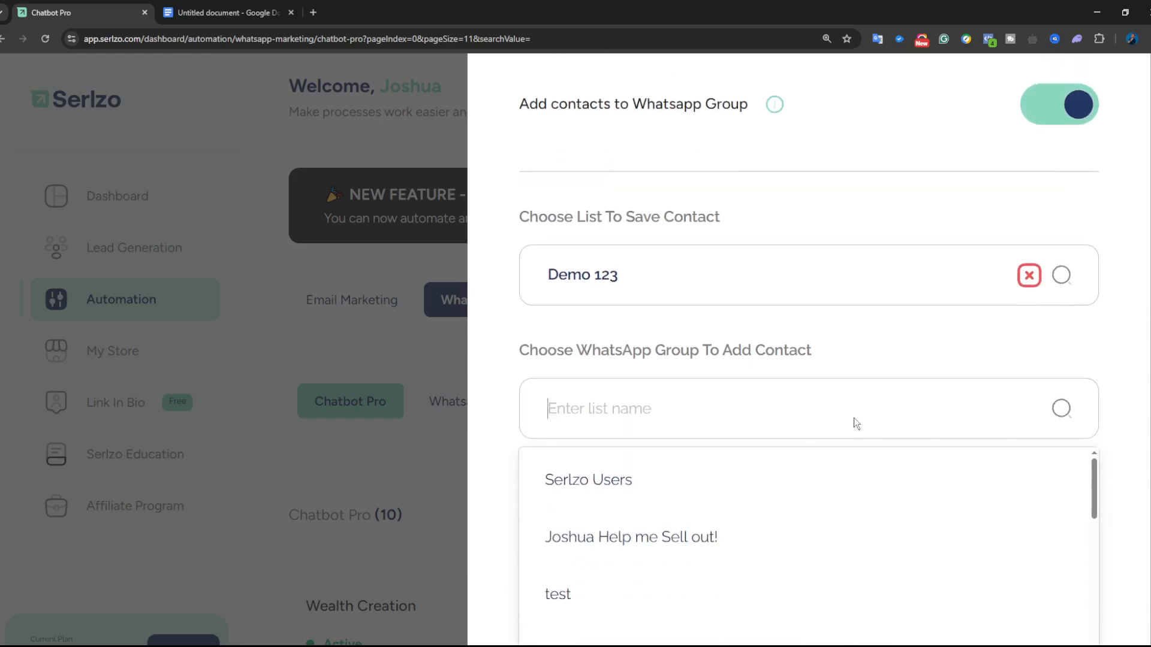
scroll(834, 322, up, 3)
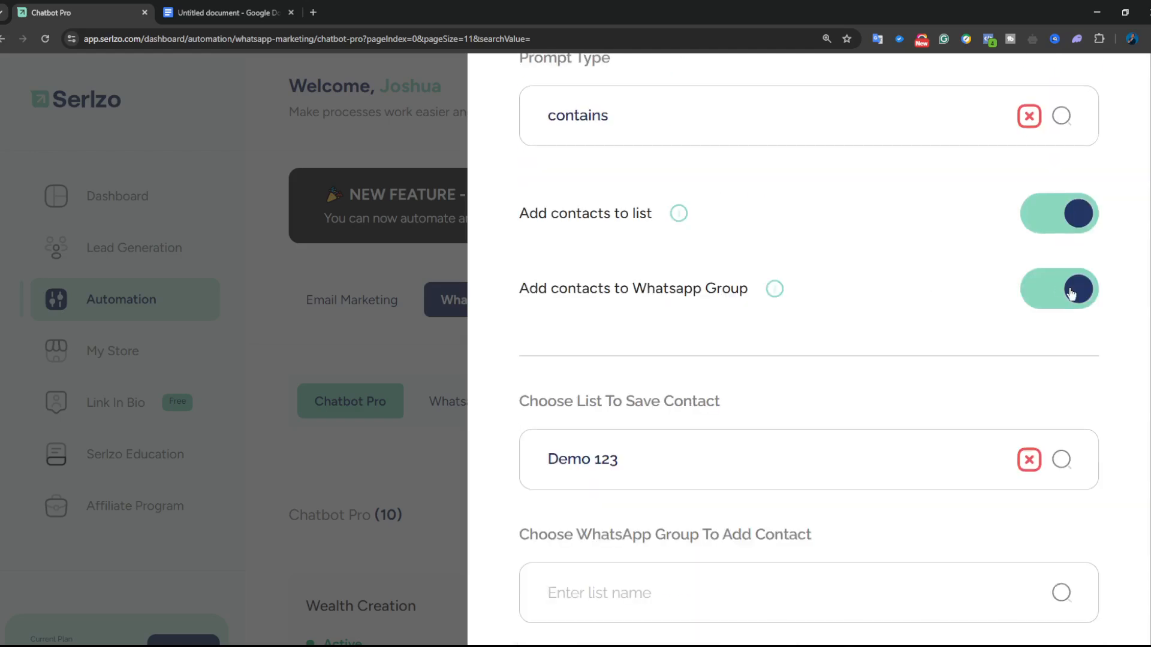
click(1073, 292)
scroll(893, 357, down, 8)
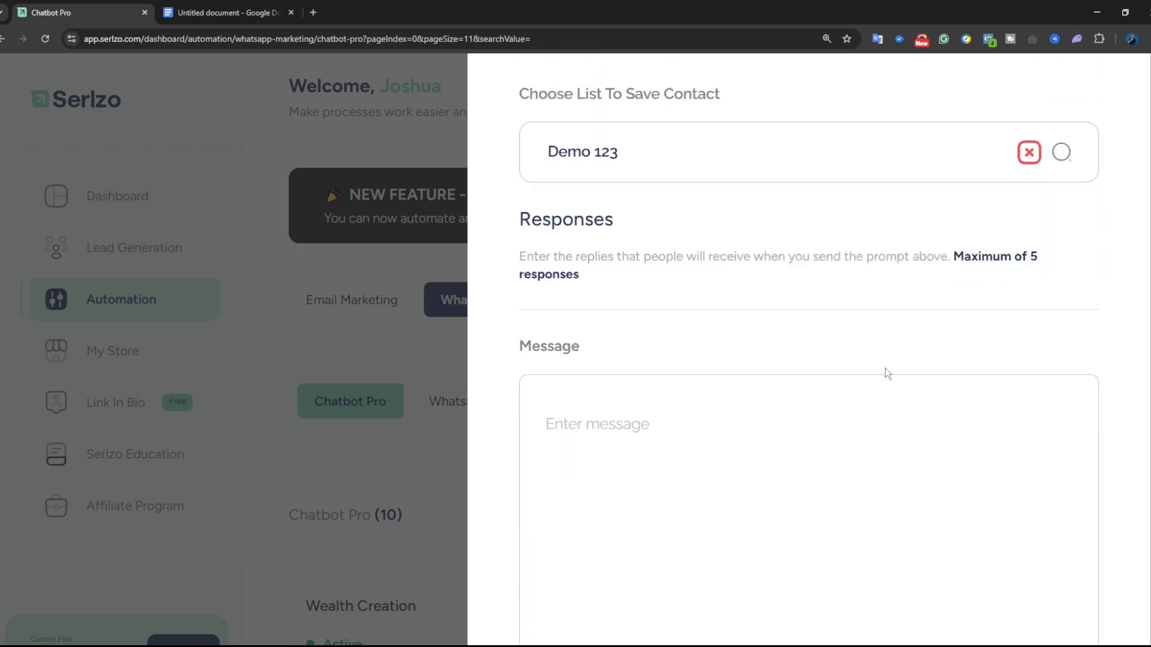
key(ctrl+minus)
key(ctrl+minus)
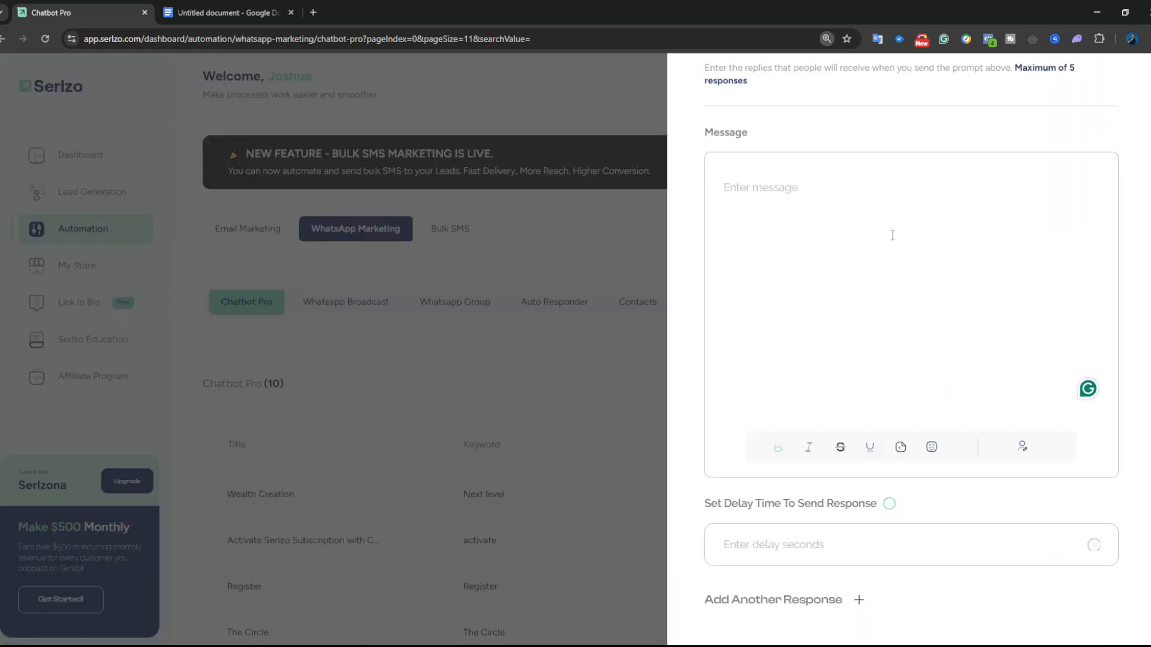
scroll(891, 235, up, 1)
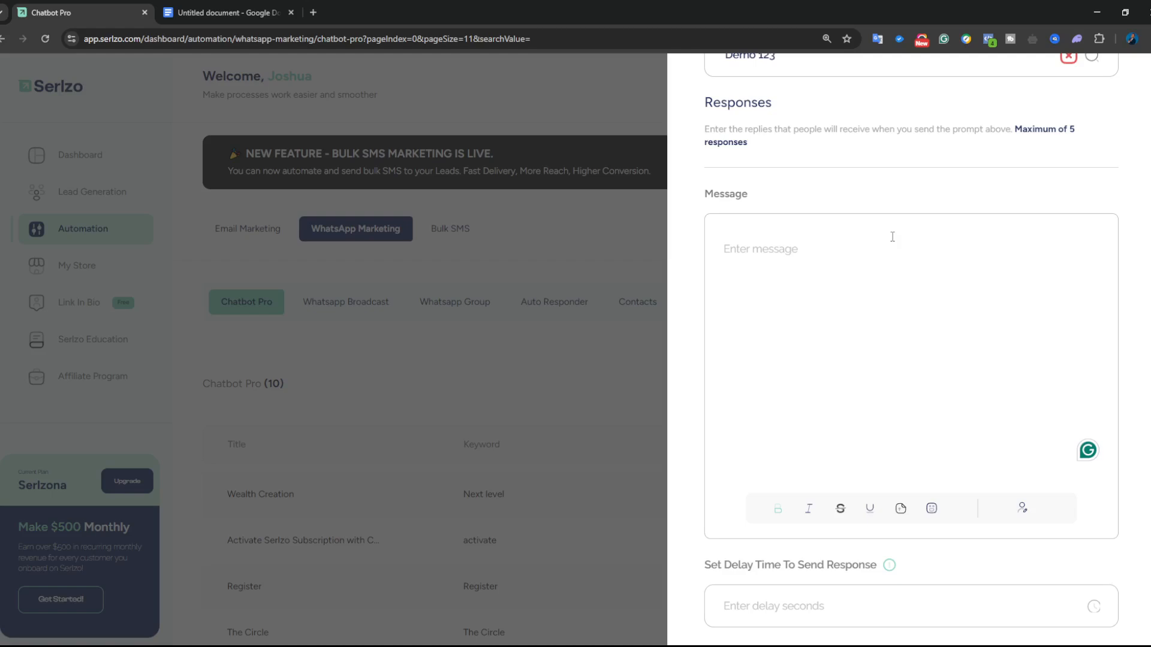
- Start the message with 'Hi [name]', inserting and retyping the name placeholder
text(Hi {nam)
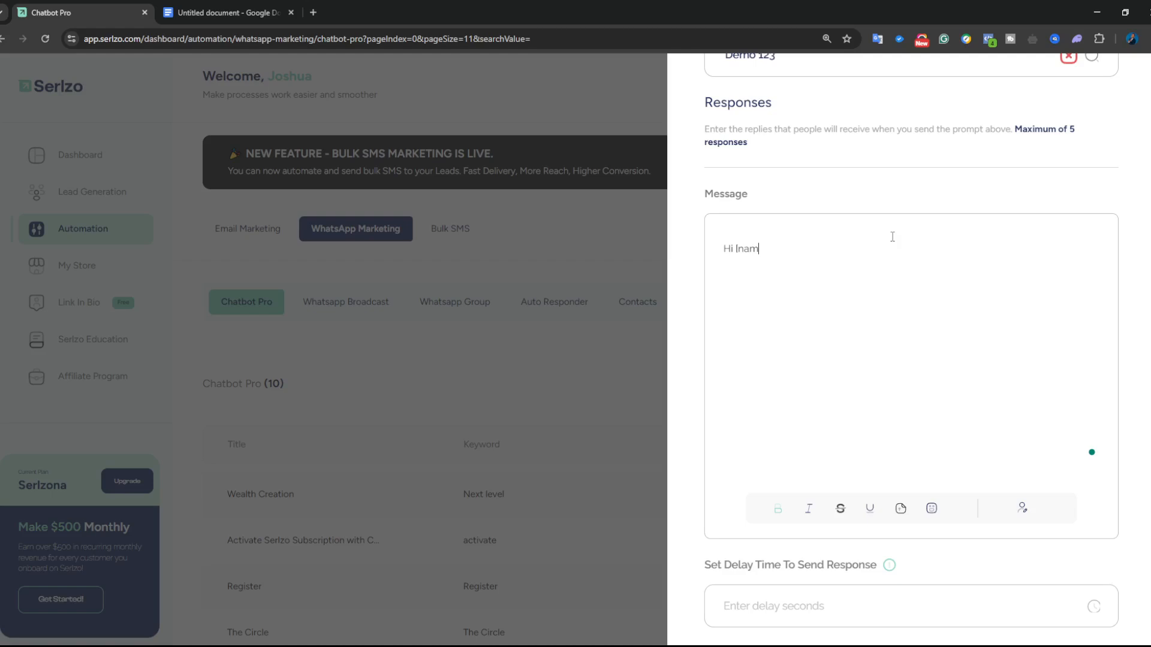
key(BackSpace)
key(BackSpace)
key(BackSpace)
scroll(1022, 511, up, 5)
scroll(1029, 541, down, 13)
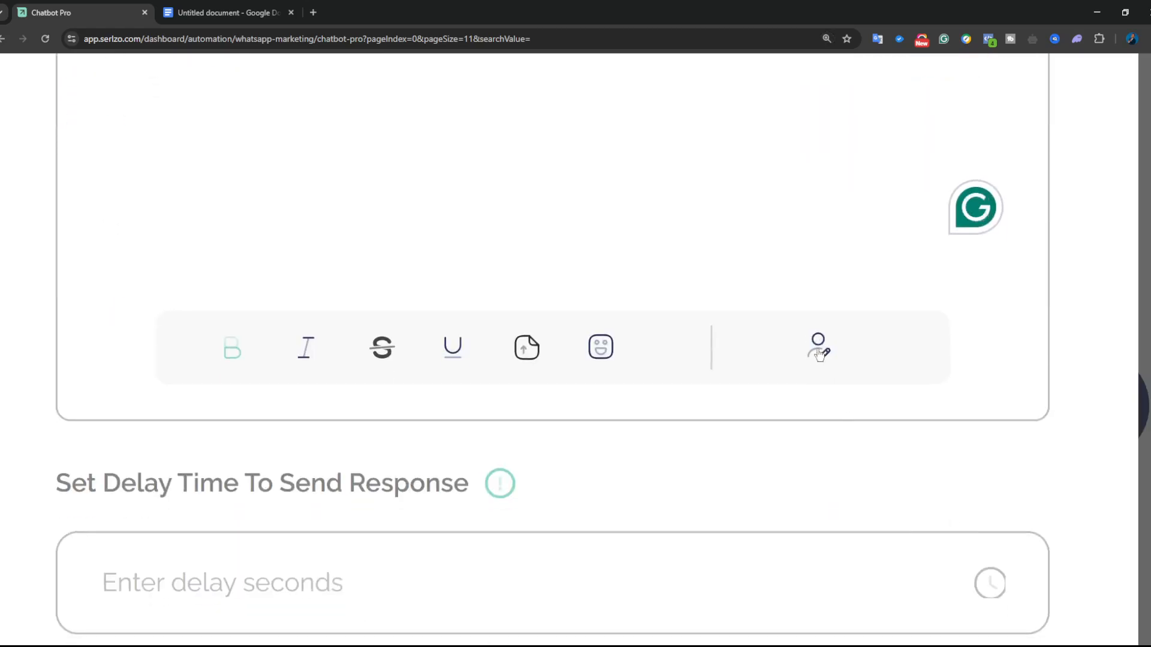
click(820, 354)
click(826, 240)
scroll(647, 233, up, 5)
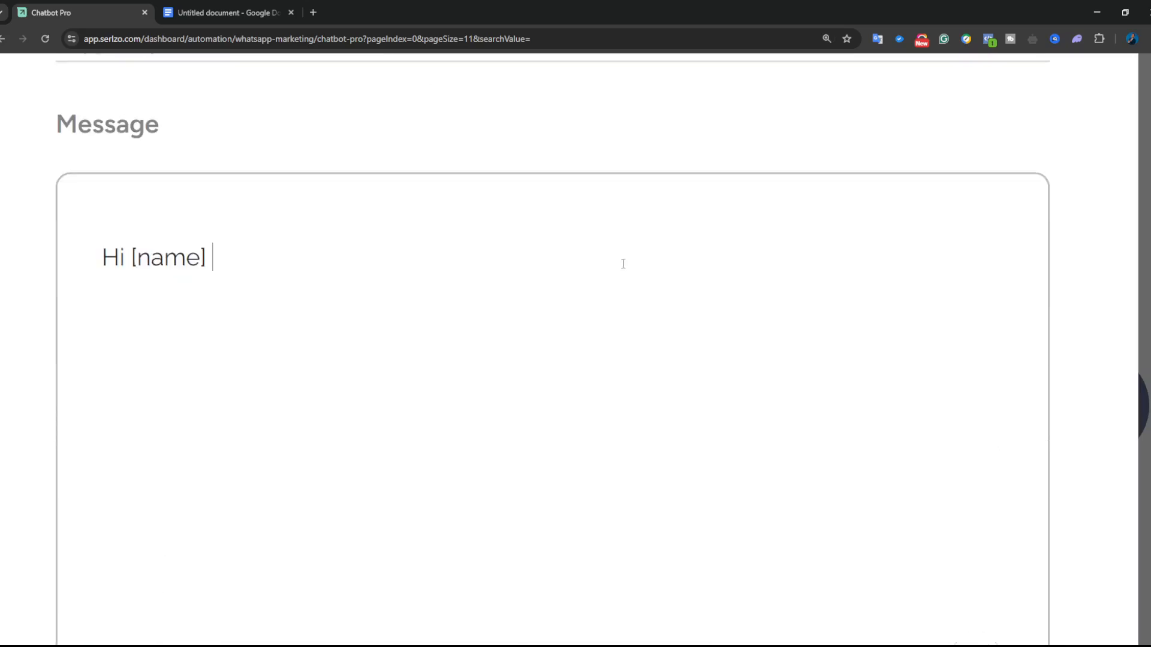
click(130, 278)
drag(129, 278, 209, 276)
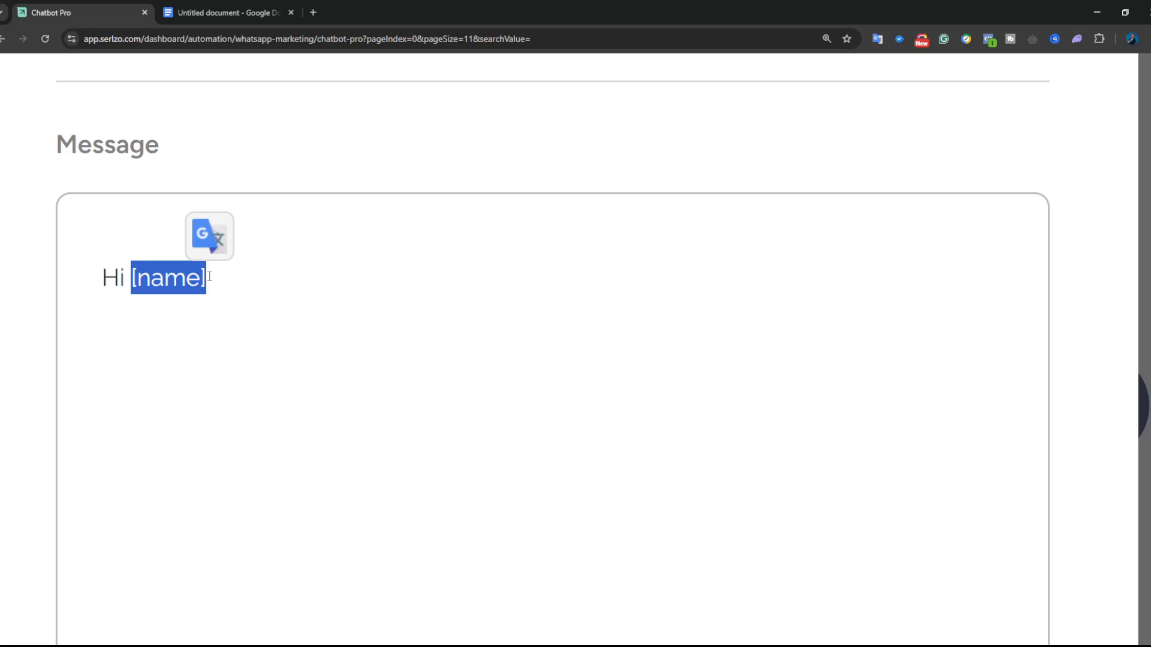
click(209, 276)
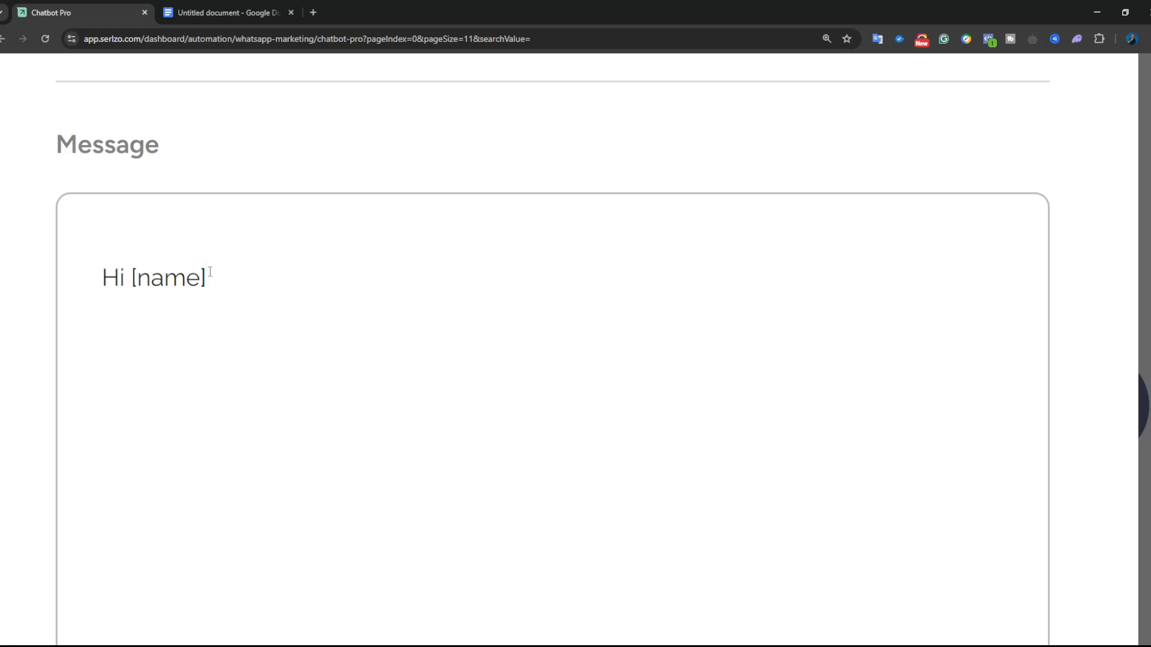
key(BackSpace)
key(BackSpace)
key(BackSpace)
key(BackSpace)
key(BackSpace)
key(BackSpace)
text([name])
- Add a comma and a new line of placeholder text 'yayayayayayyayayayayayaya'
scroll(221, 249, down, 4)
scroll(764, 305, down, 2)
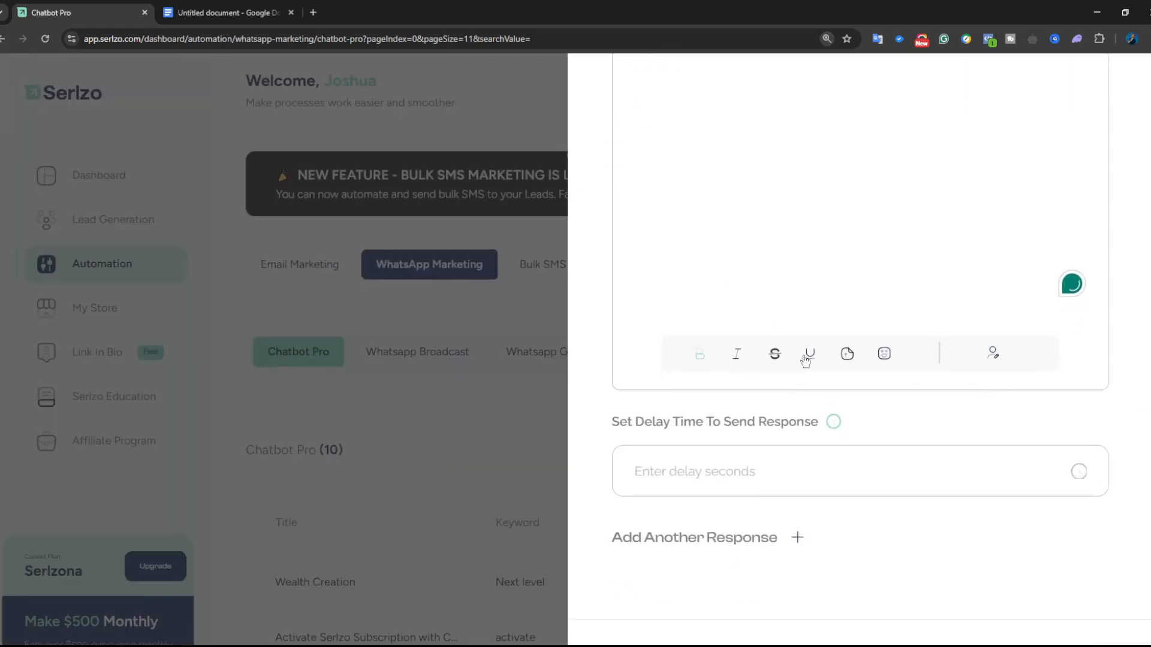
scroll(691, 290, up, 3)
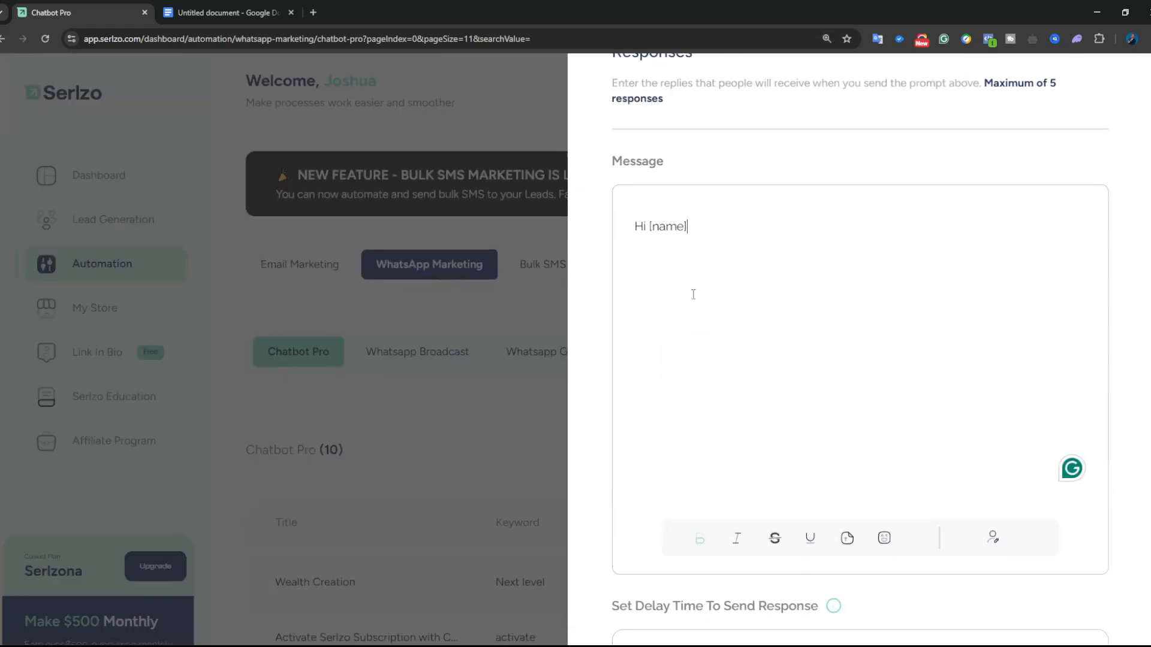
text(,)
key(Return)
text(yayayayay)
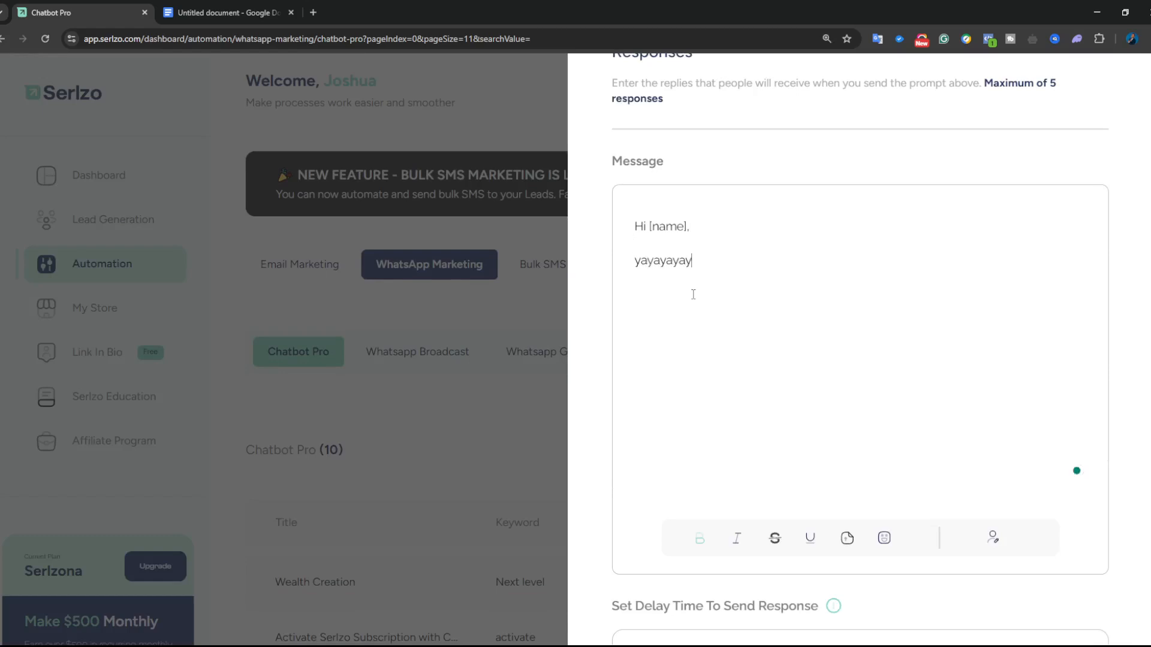
text(ayyayayayayayaya)
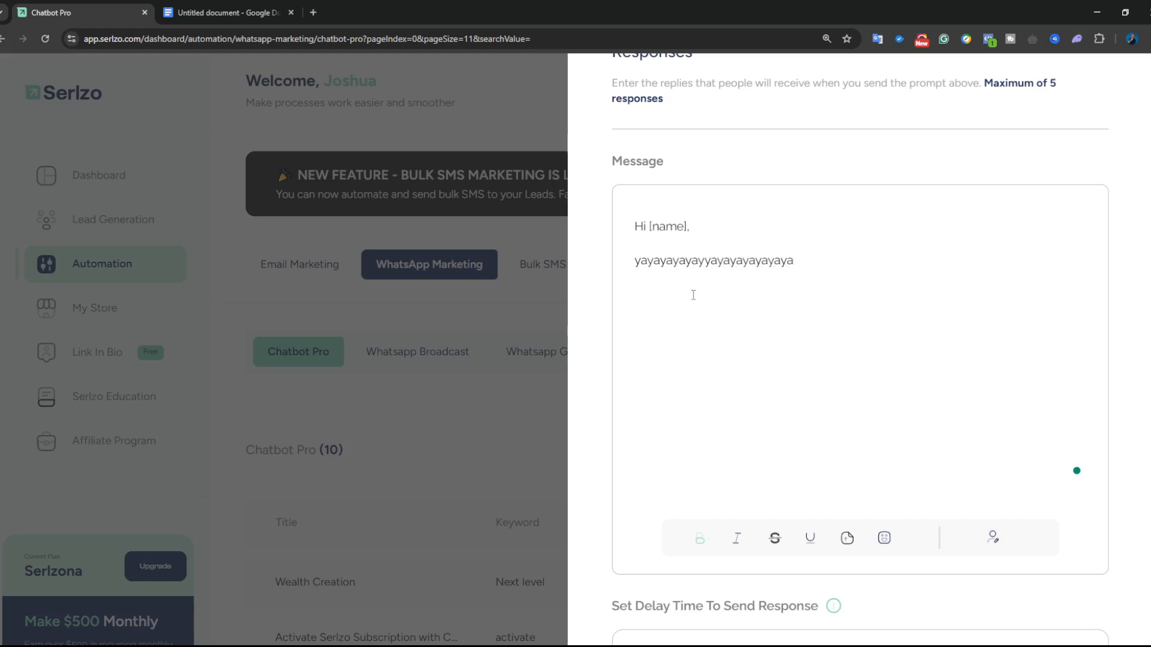
scroll(673, 292, down, 1)
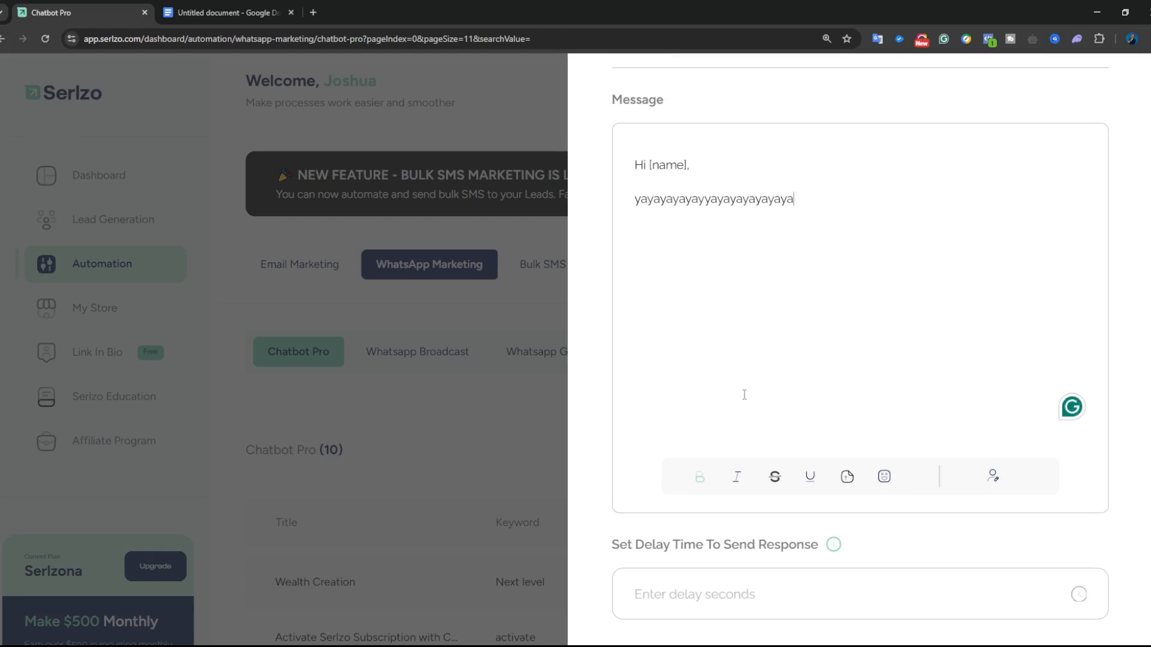
scroll(746, 345, down, 2)
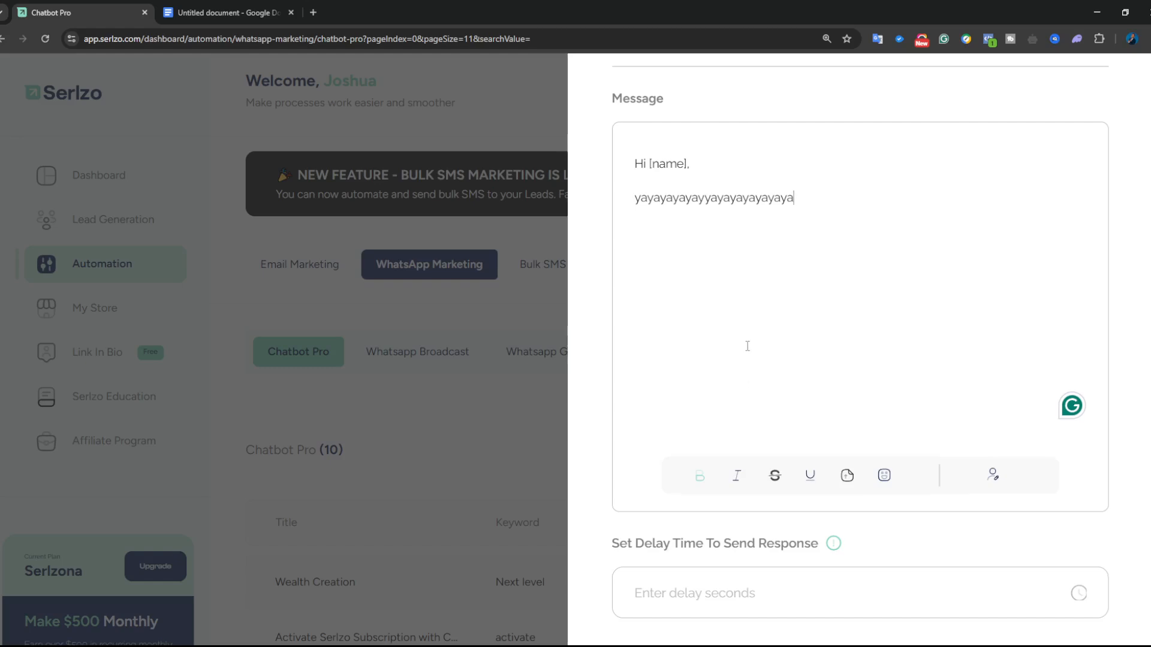
scroll(763, 276, up, 2)
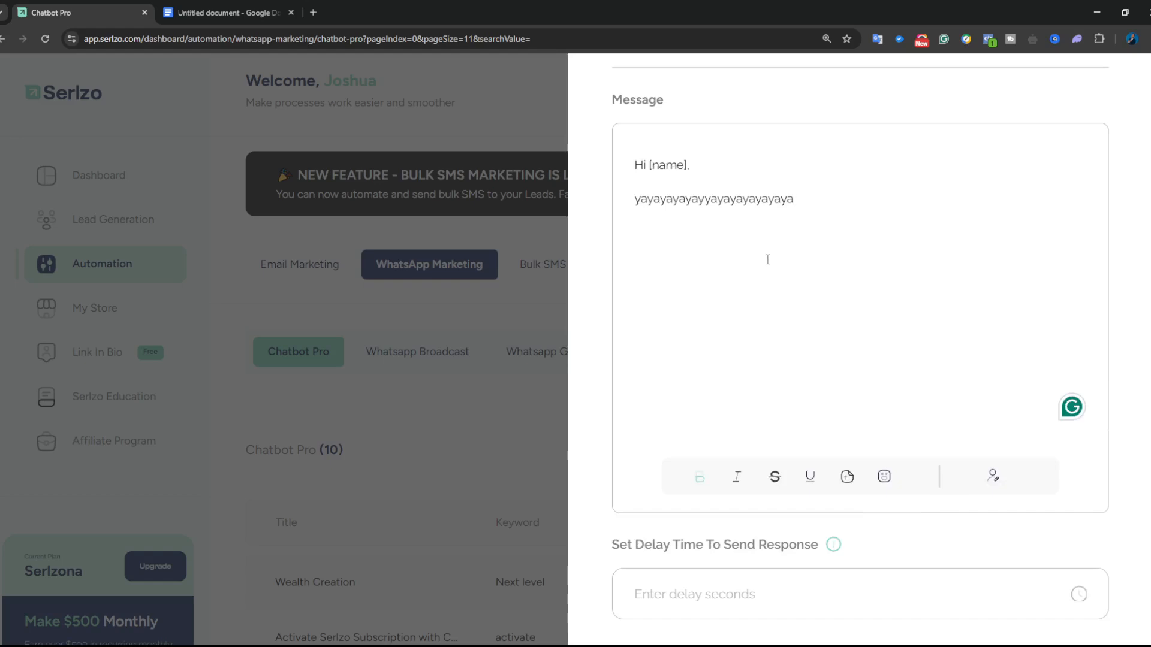
scroll(767, 259, down, 2)
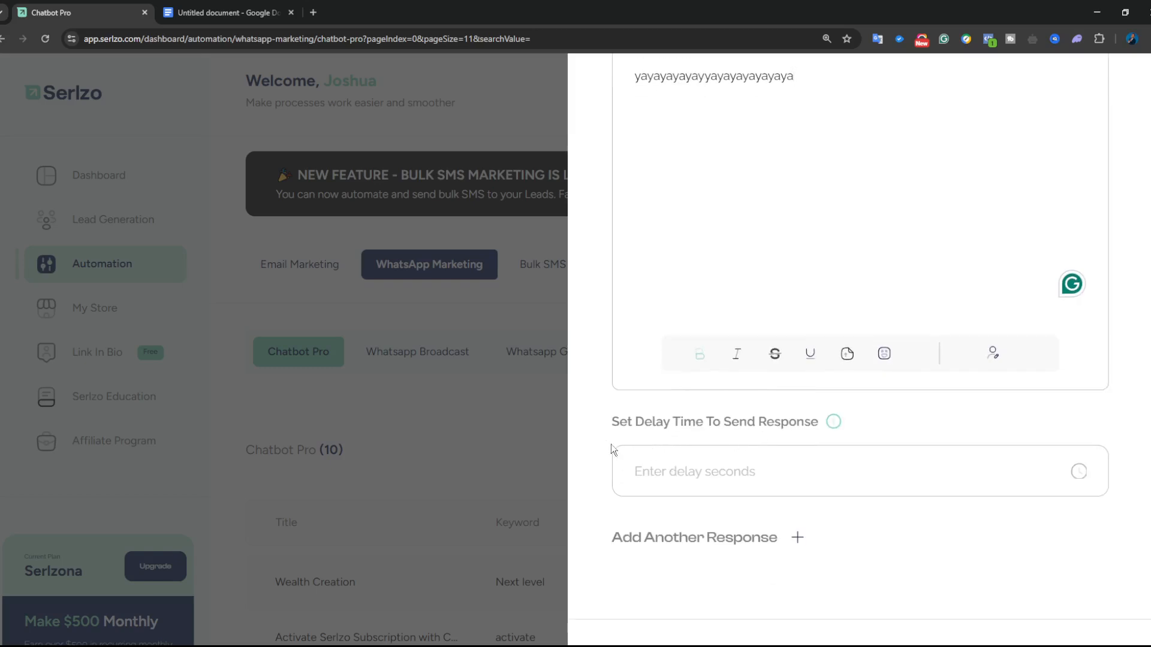
- Set the first response's delay time to 10 seconds
click(742, 483)
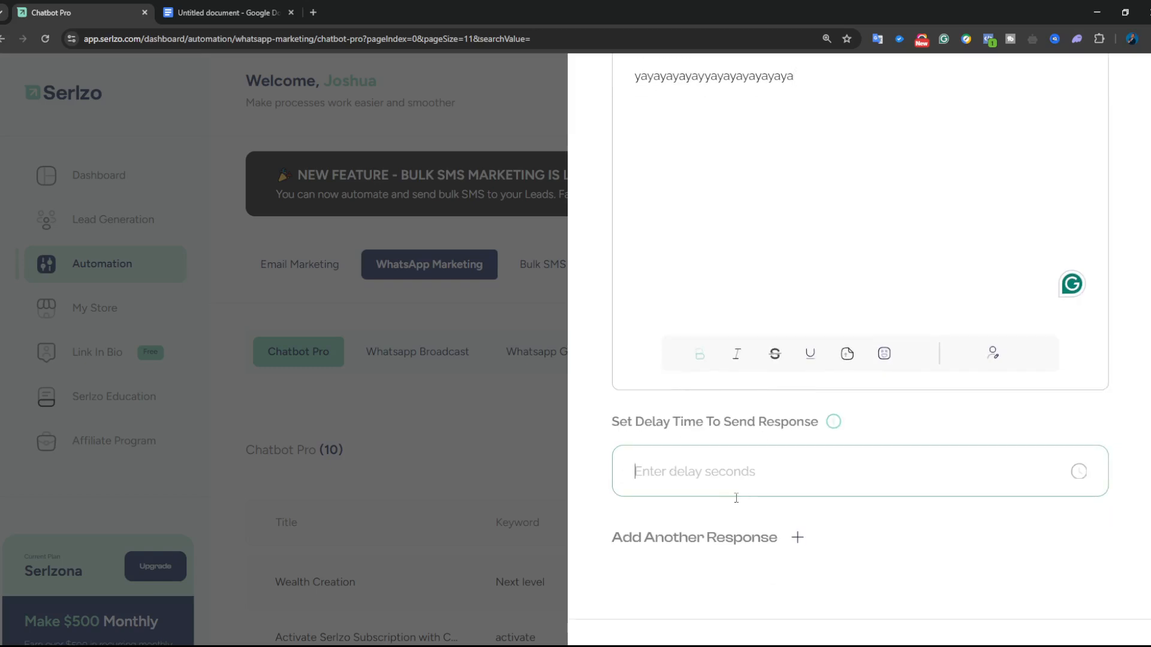
text(4)
scroll(799, 264, up, 9)
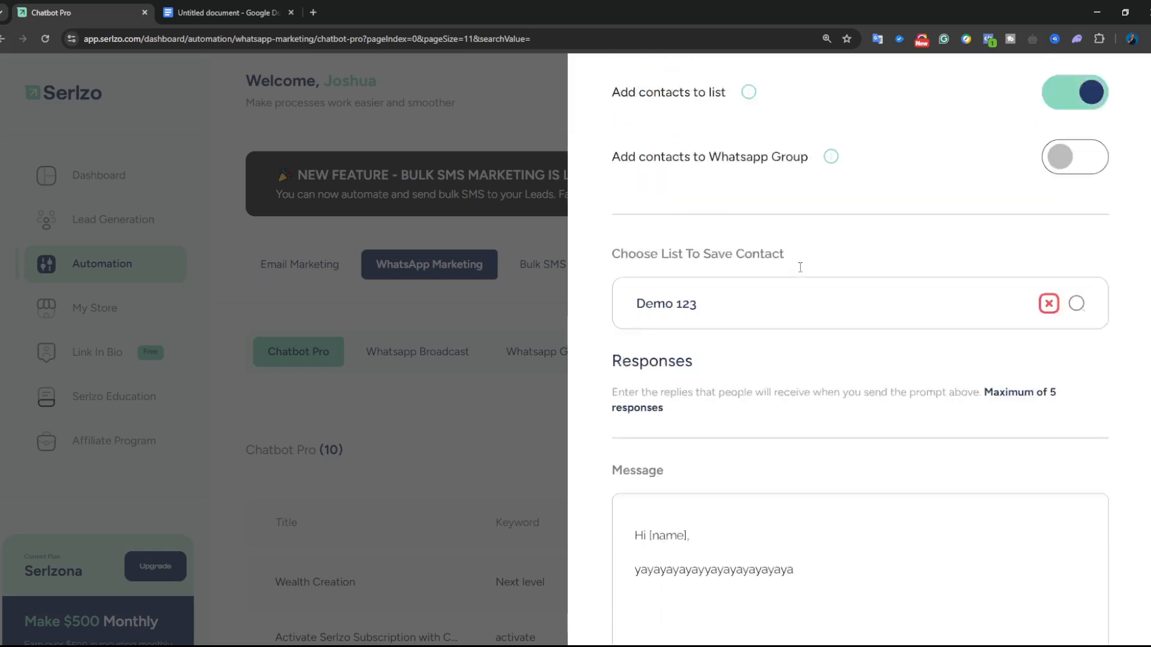
scroll(631, 135, up, 4)
scroll(760, 504, down, 15)
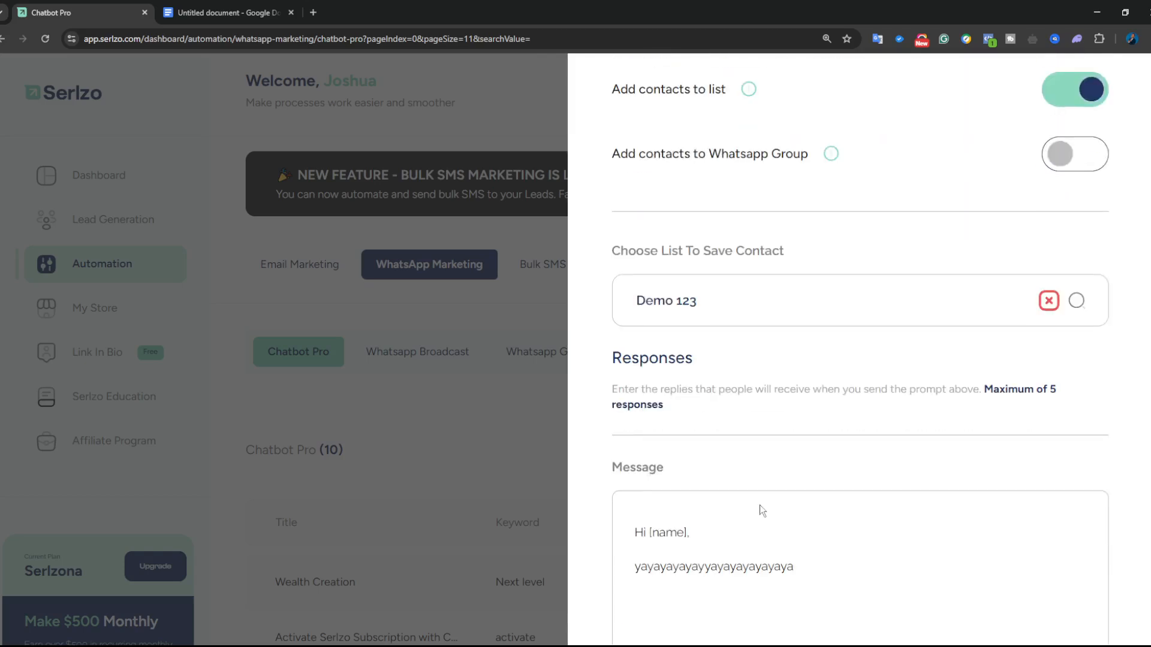
drag(658, 356, 636, 354)
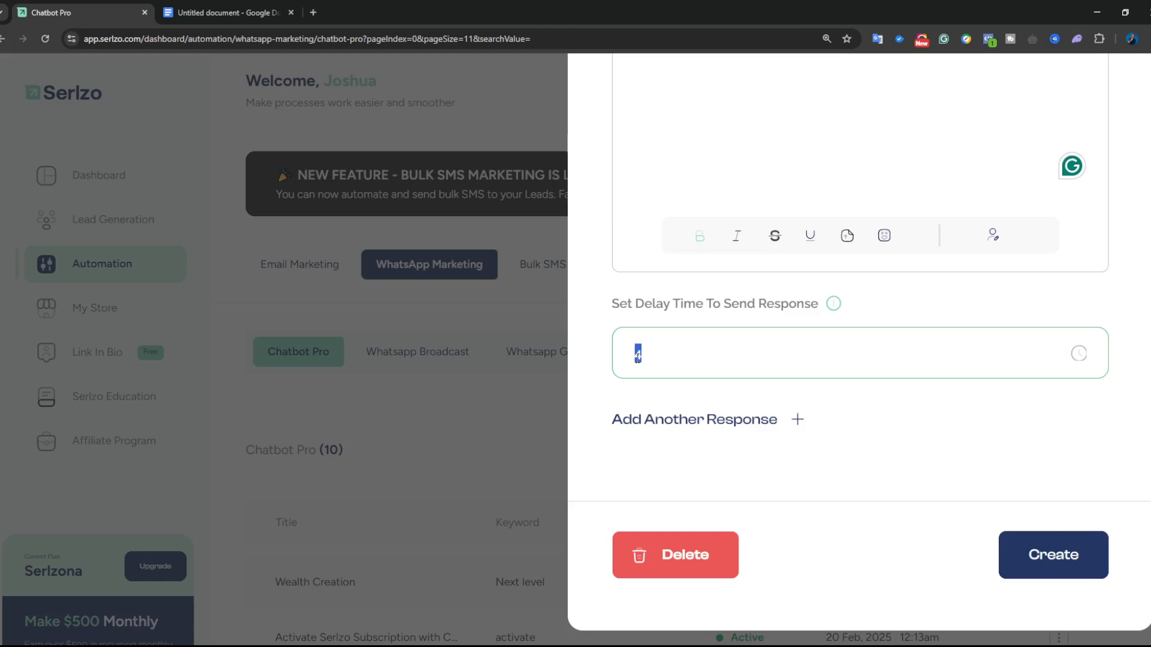
text(10)
- Add another response and place the cursor in its empty Message box
click(794, 420)
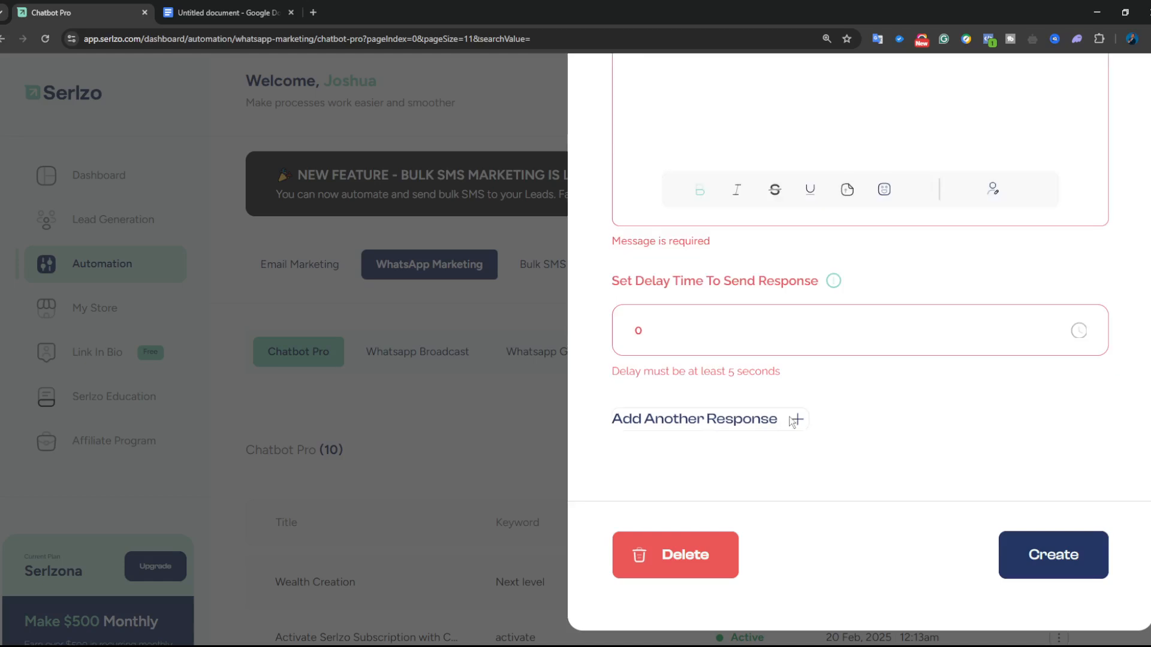
scroll(807, 365, up, 5)
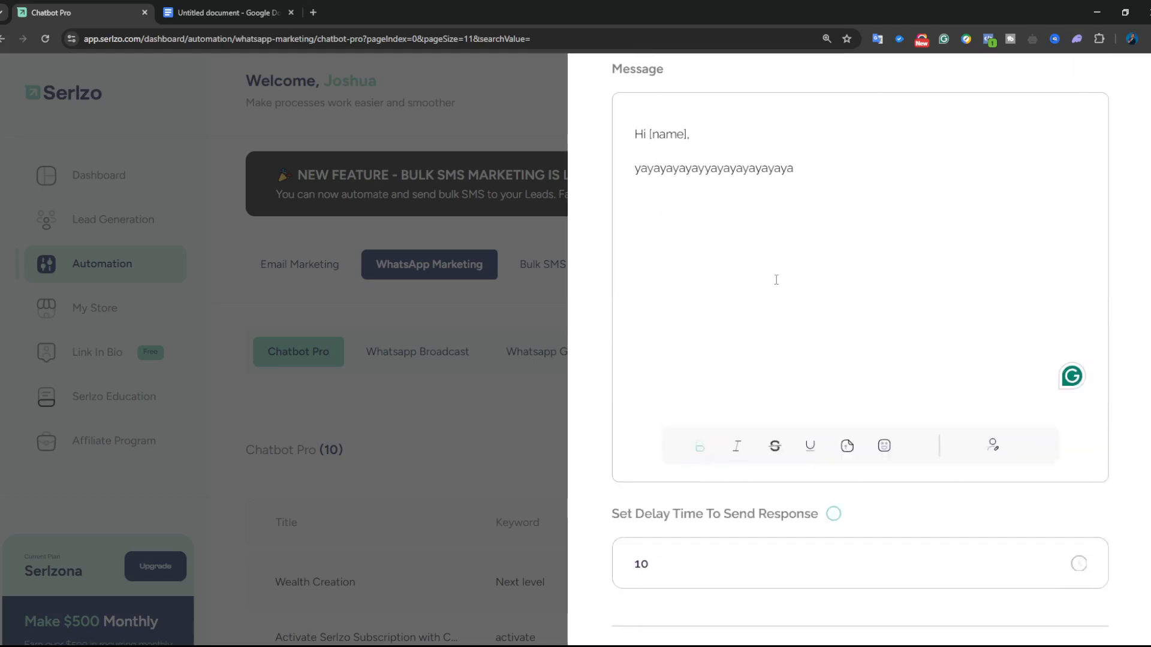
scroll(777, 280, down, 9)
click(803, 391)
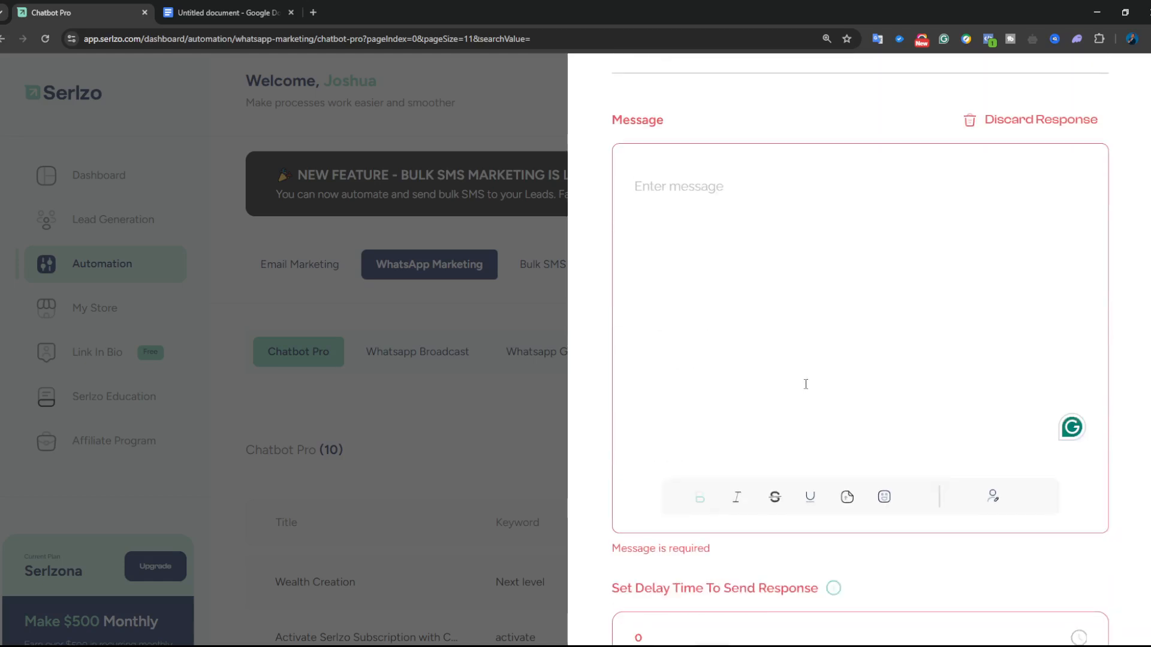
- Fill the second response with 'Teeetetetettete', give it a 15 delay, and create the chatbot
text(Teeetetetettete)
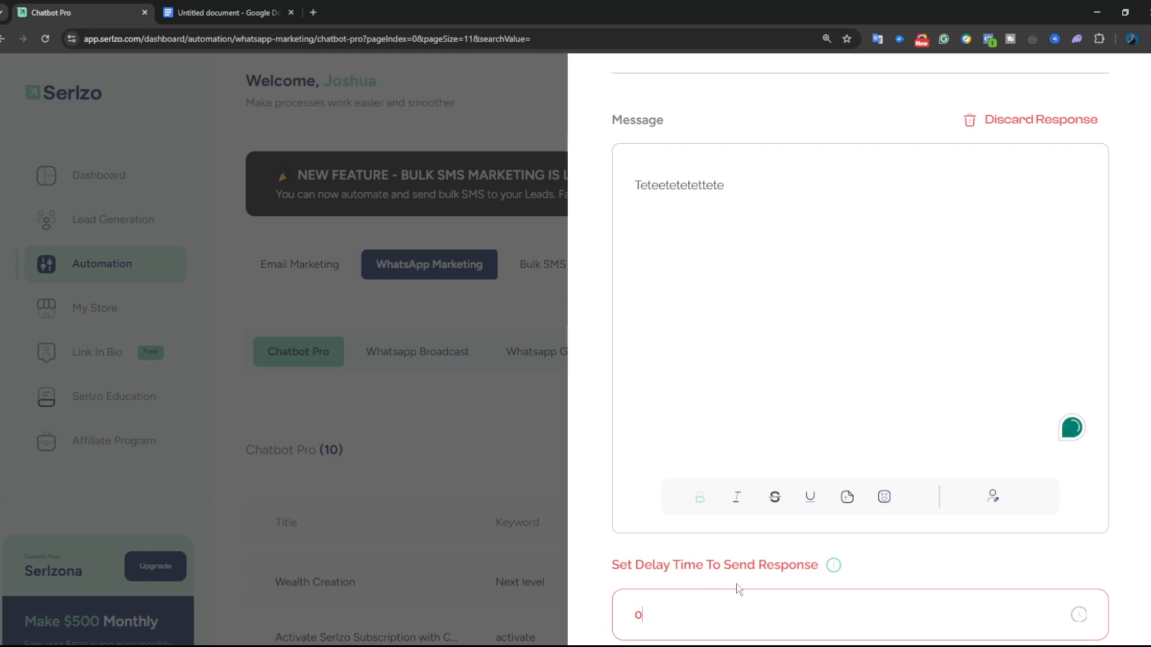
text(15)
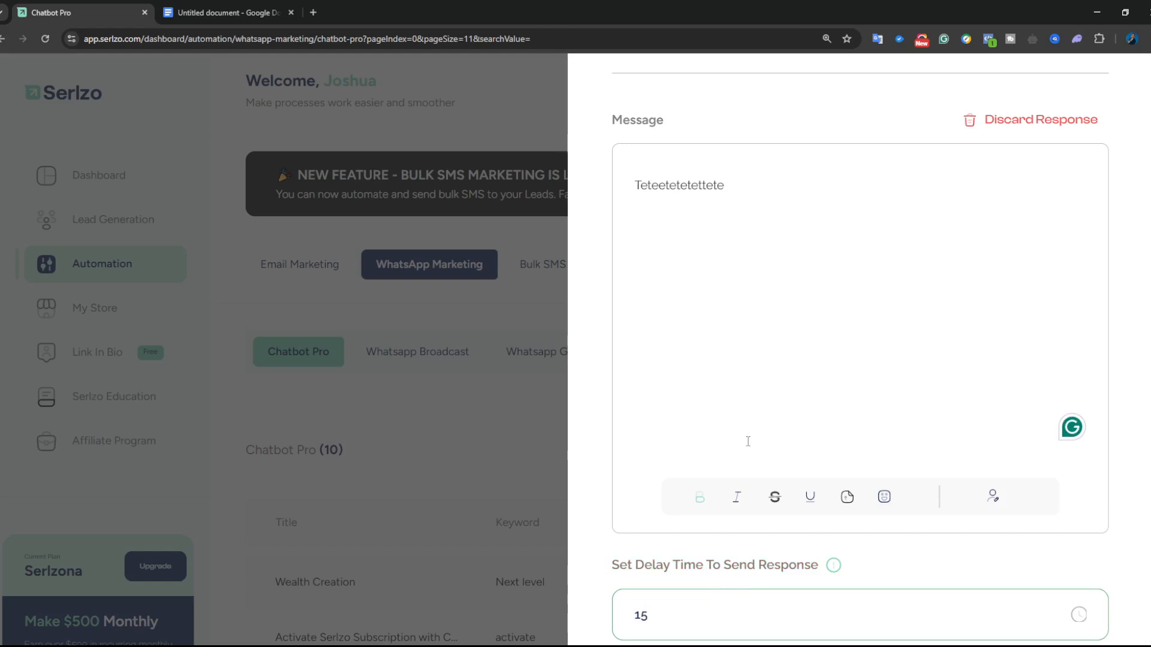
scroll(749, 444, down, 2)
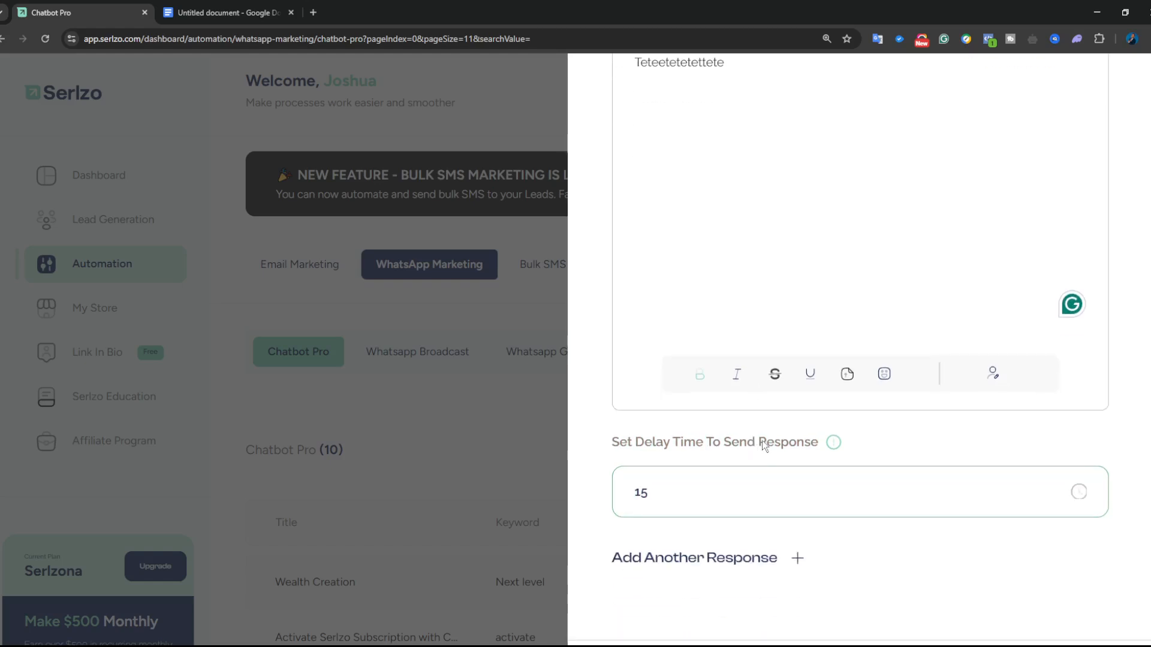
key(ctrl+minus)
key(ctrl+minus)
key(ctrl+minus)
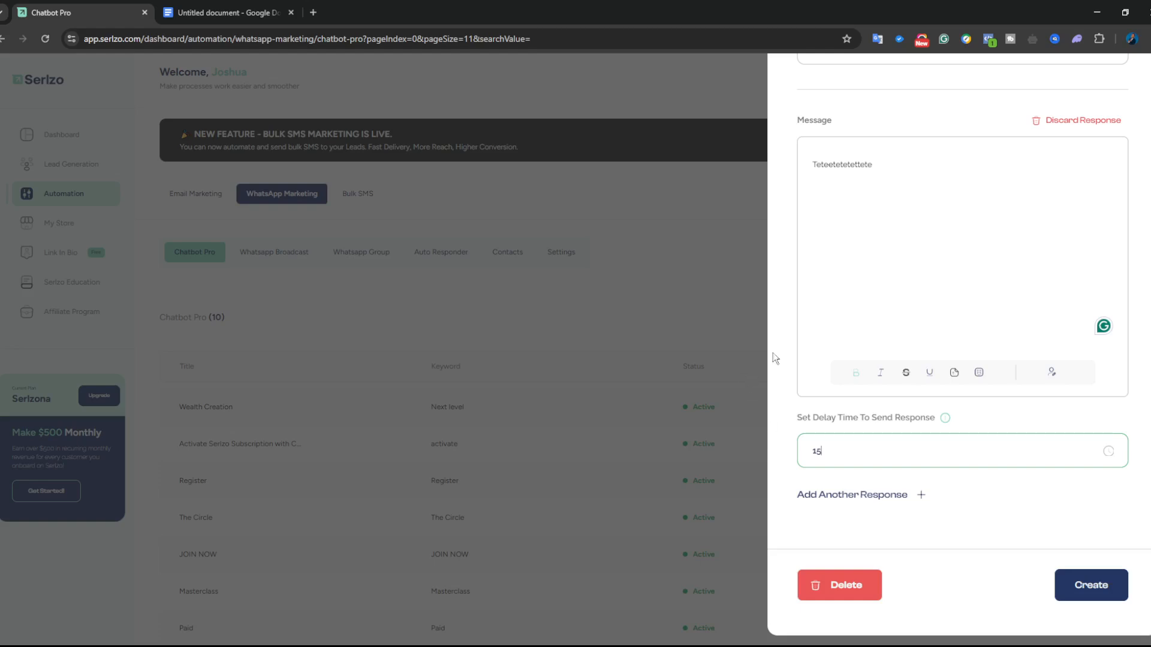
scroll(917, 321, up, 3)
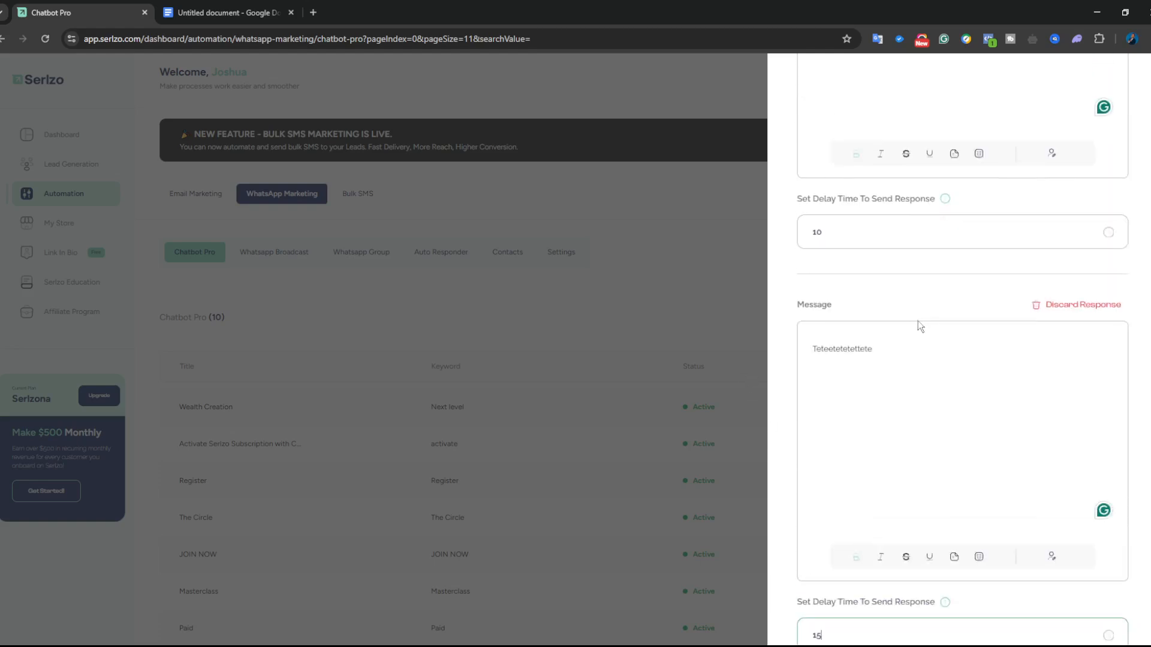
scroll(918, 321, up, 4)
key(ctrl+plus)
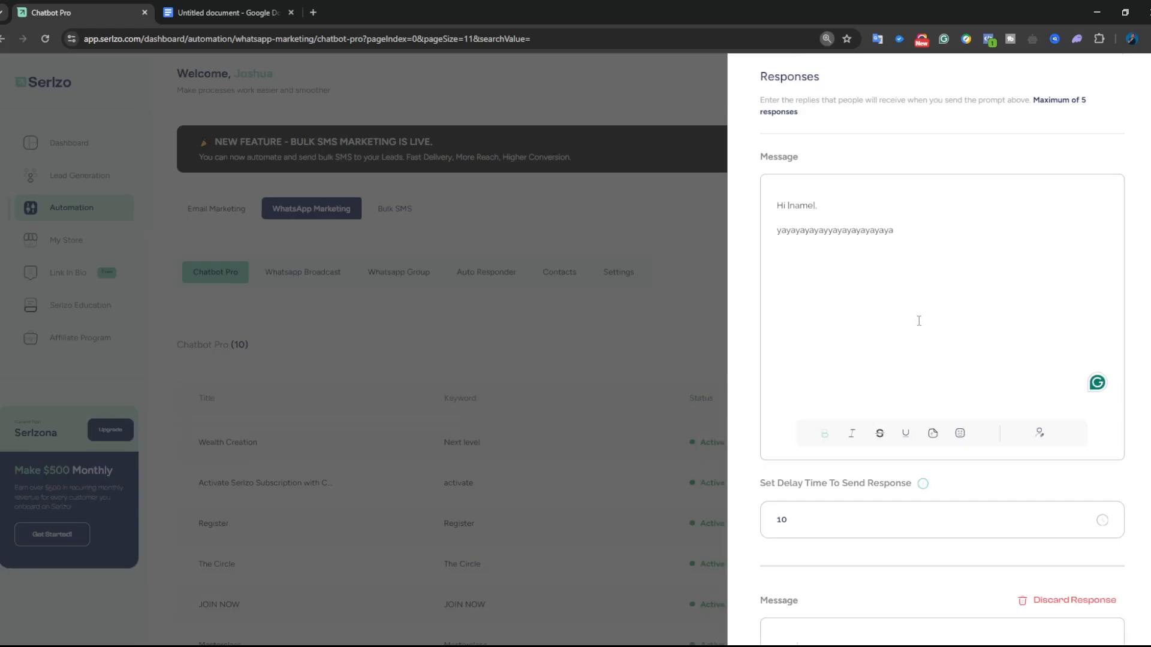
key(ctrl+minus)
scroll(917, 321, down, 7)
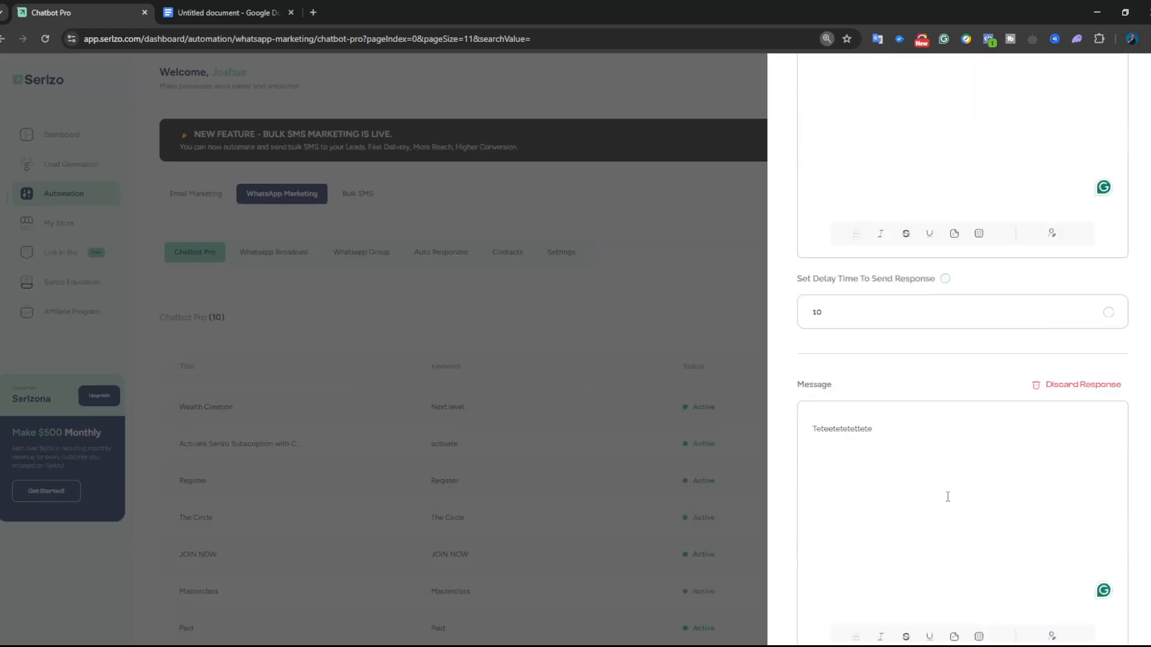
click(1101, 590)
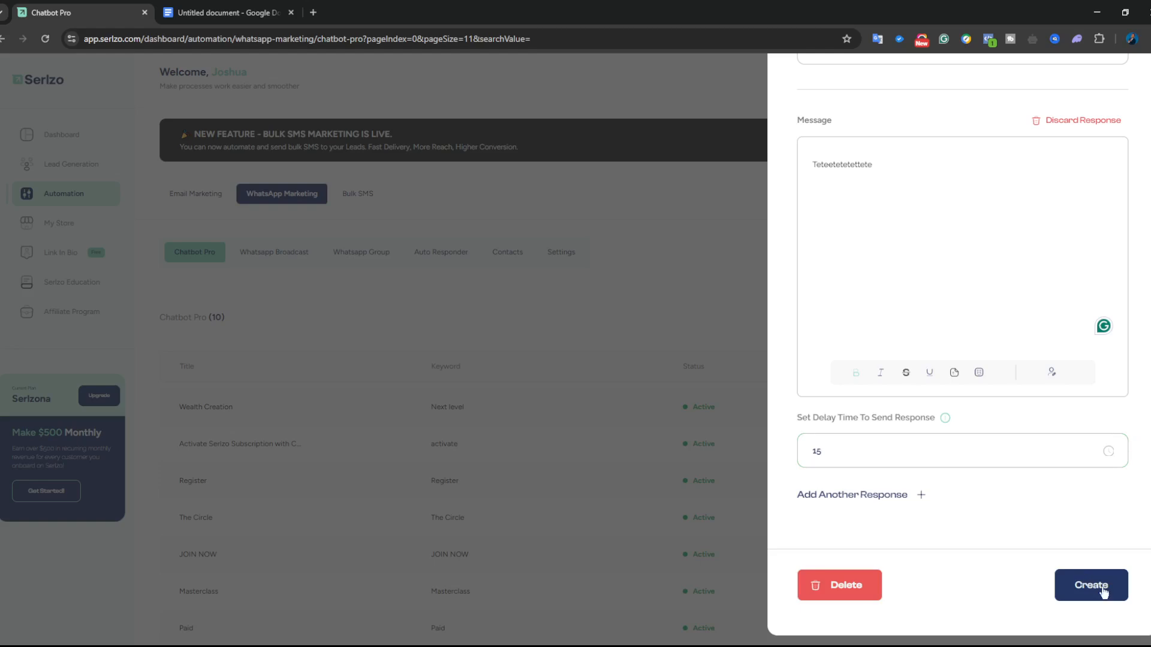
click(1101, 589)
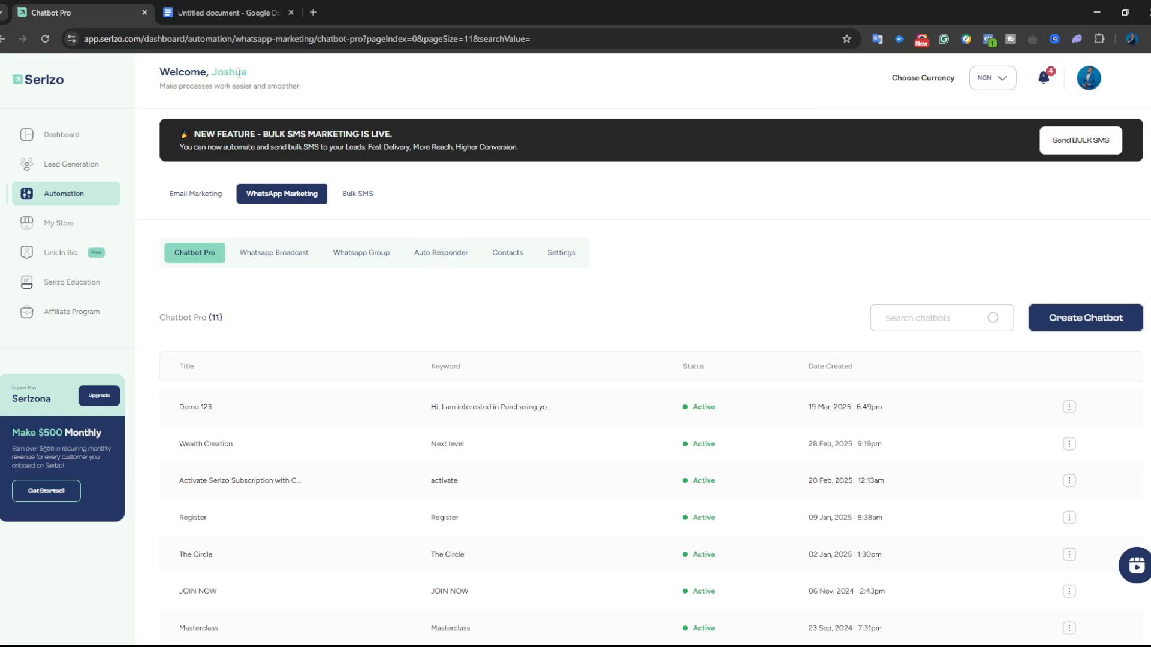
- Switch to the Google Docs notes and scroll to the Day1–Day3 message plan
click(221, 13)
scroll(332, 497, down, 2)
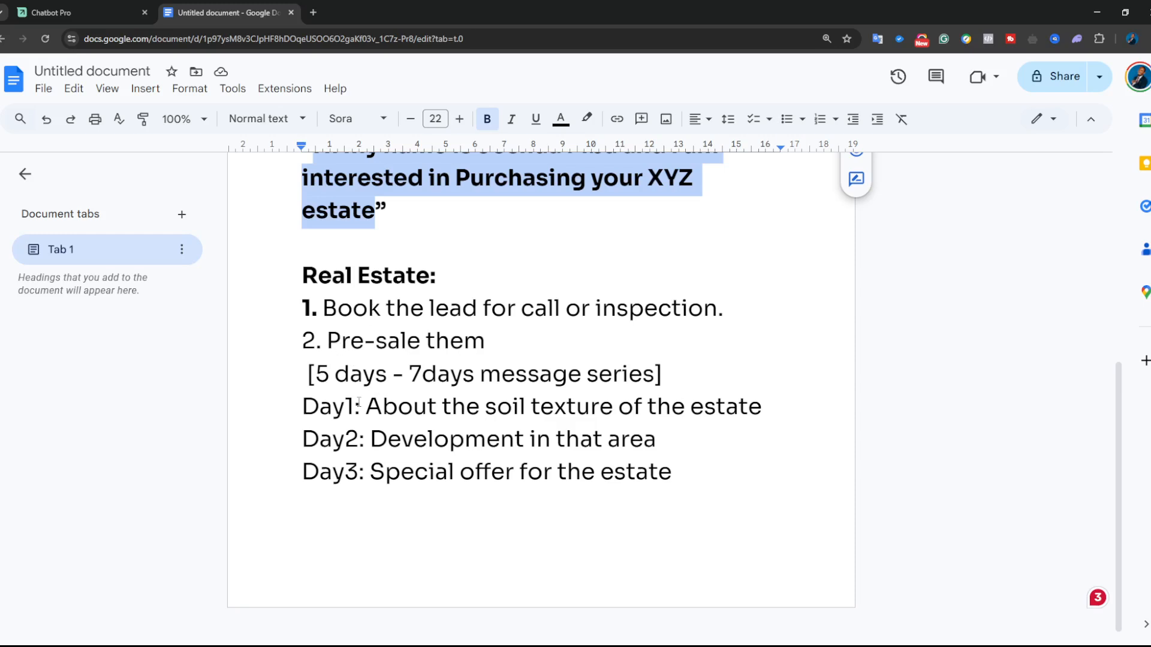
- Highlight the 'Day1: About the' line in the plan, then return to the Chatbot Pro list
drag(305, 407, 479, 408)
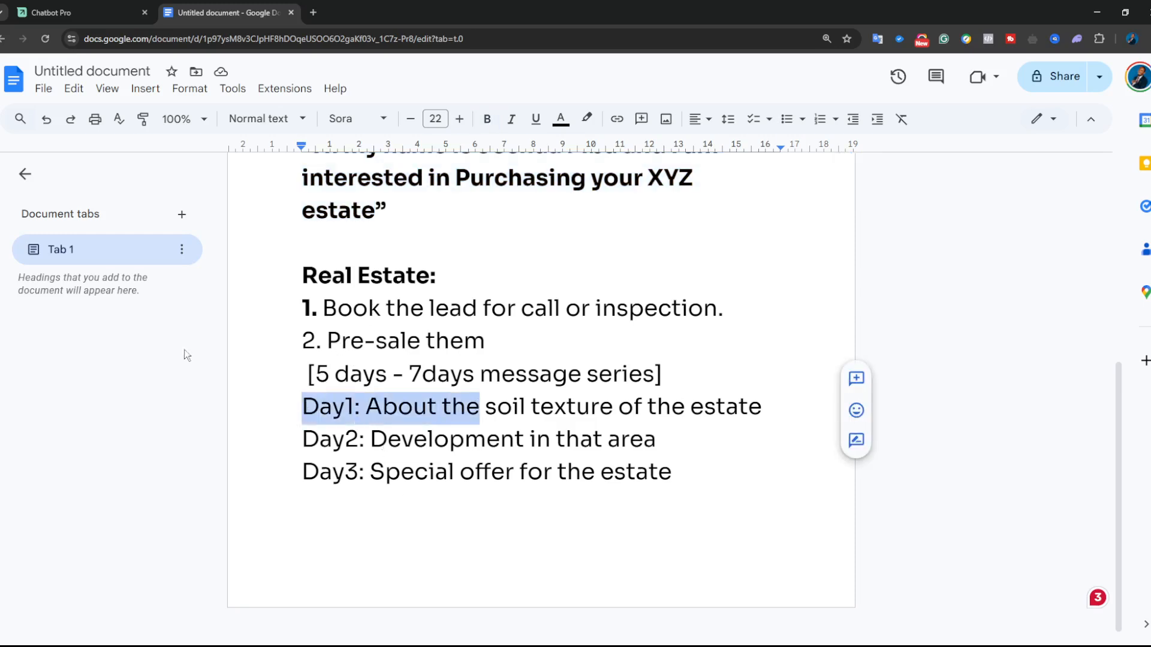
click(51, 13)
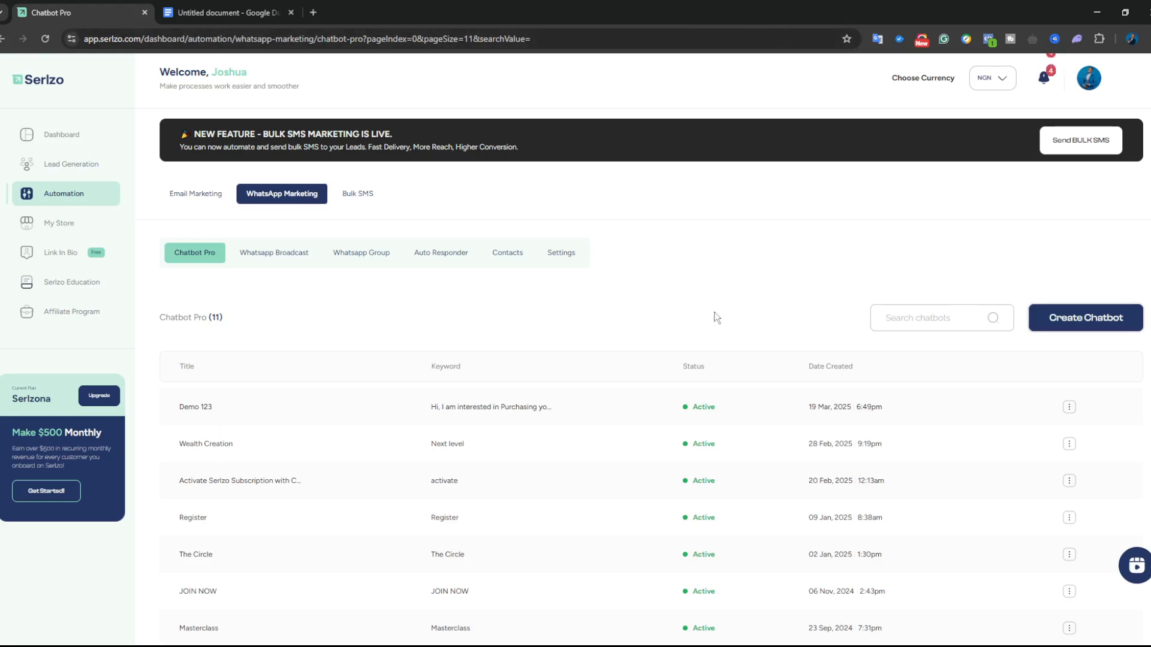
- Adjust the page zoom, cancel the Create Chatbot form, and go to WhatsApp Auto Responder
key(ctrl+plus)
key(ctrl+plus)
key(ctrl+minus)
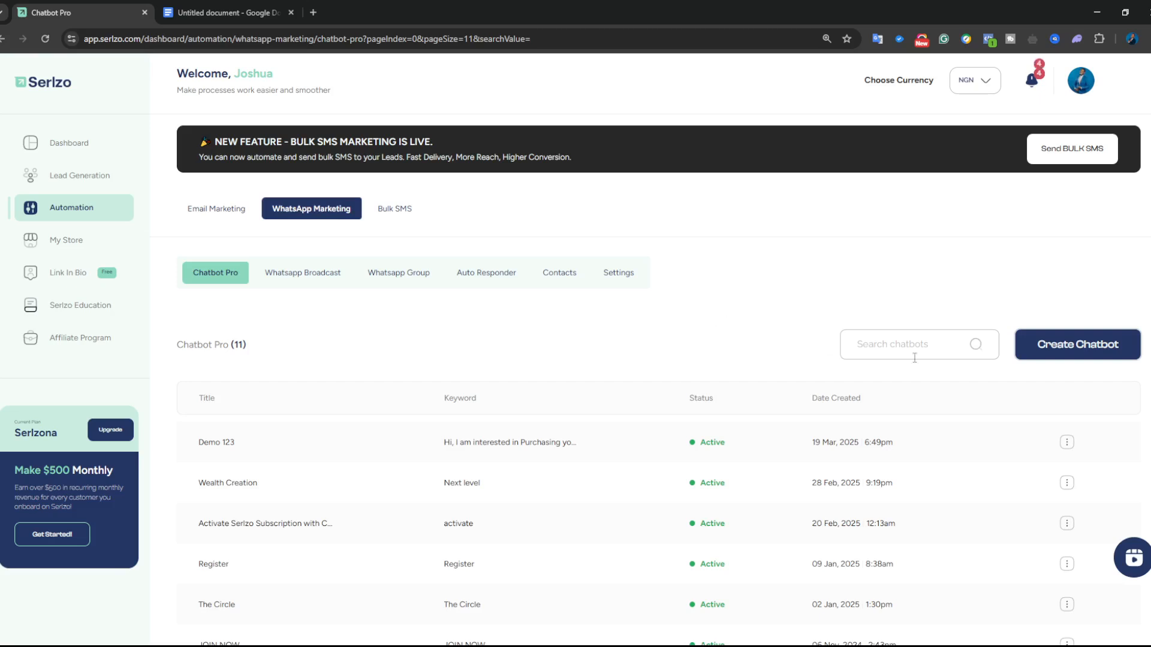
click(1086, 351)
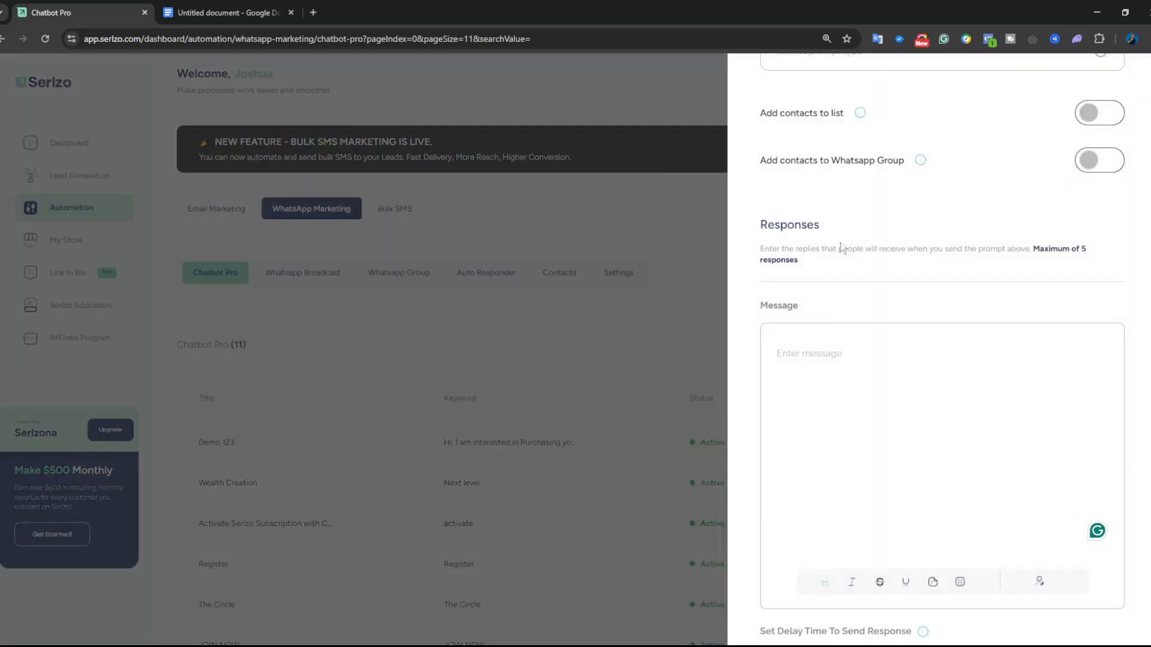
click(649, 290)
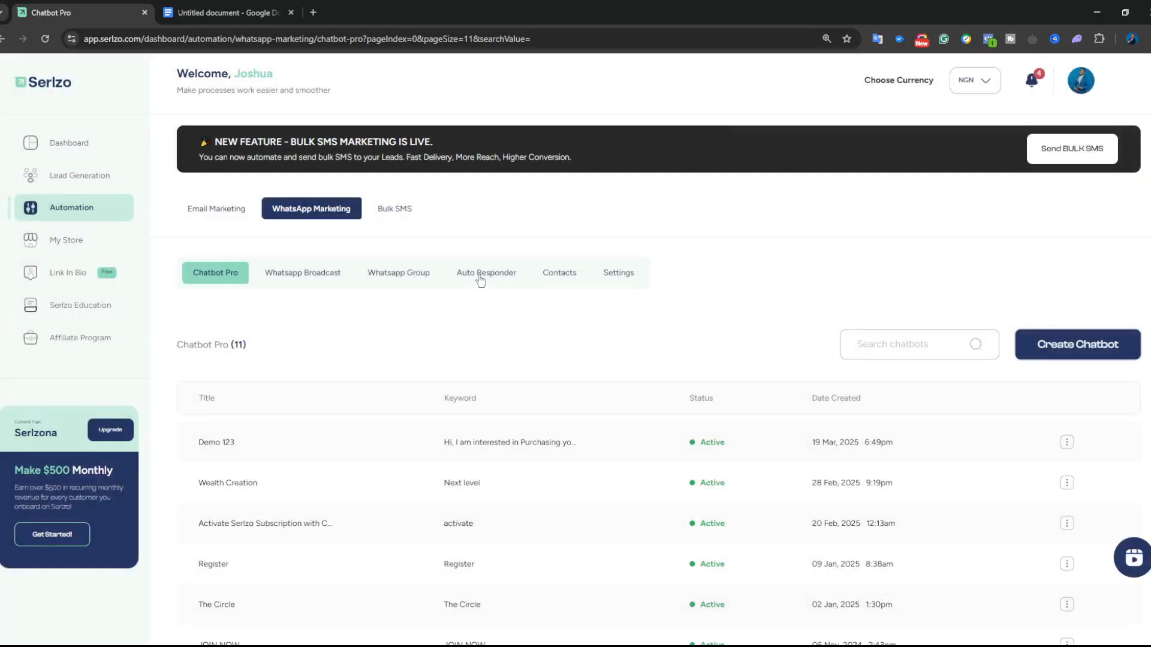
click(502, 278)
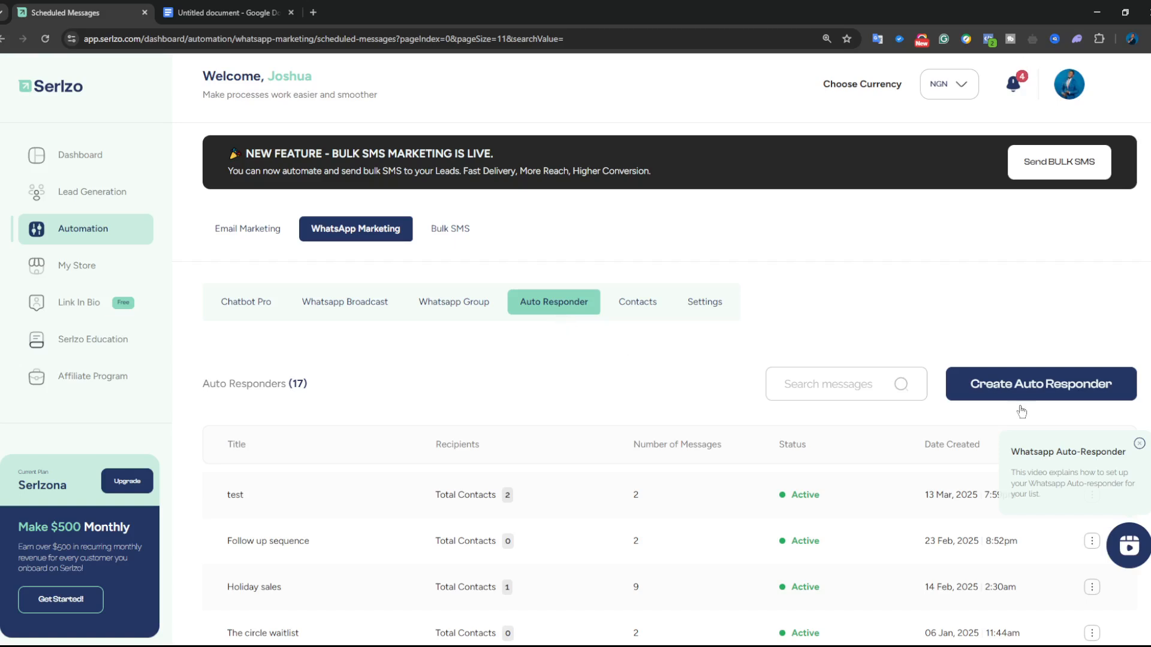
- Create auto responder 'Demo 123' with description 'Demo 123', targeting the Demo 123 contact list
click(1141, 445)
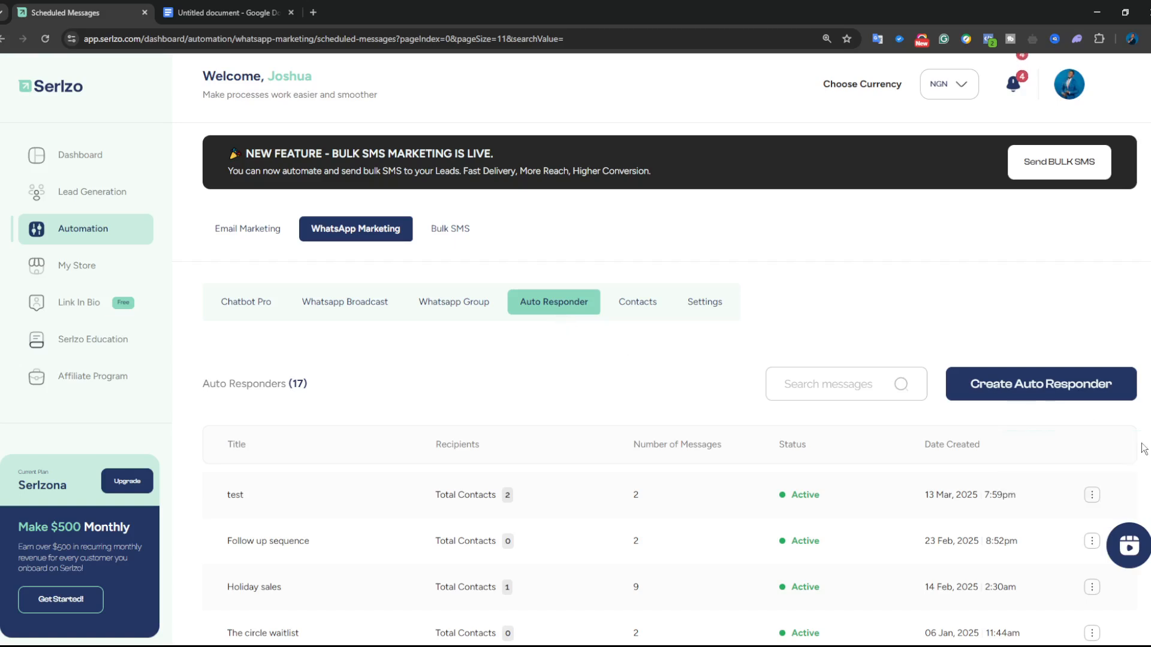
click(1039, 390)
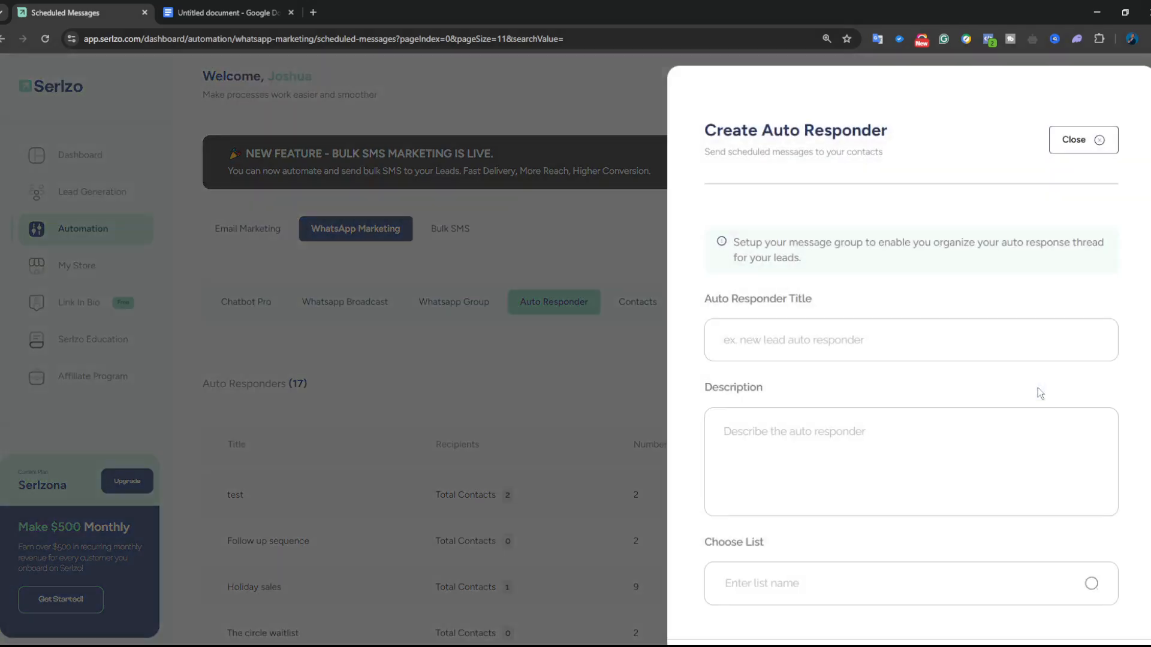
click(798, 341)
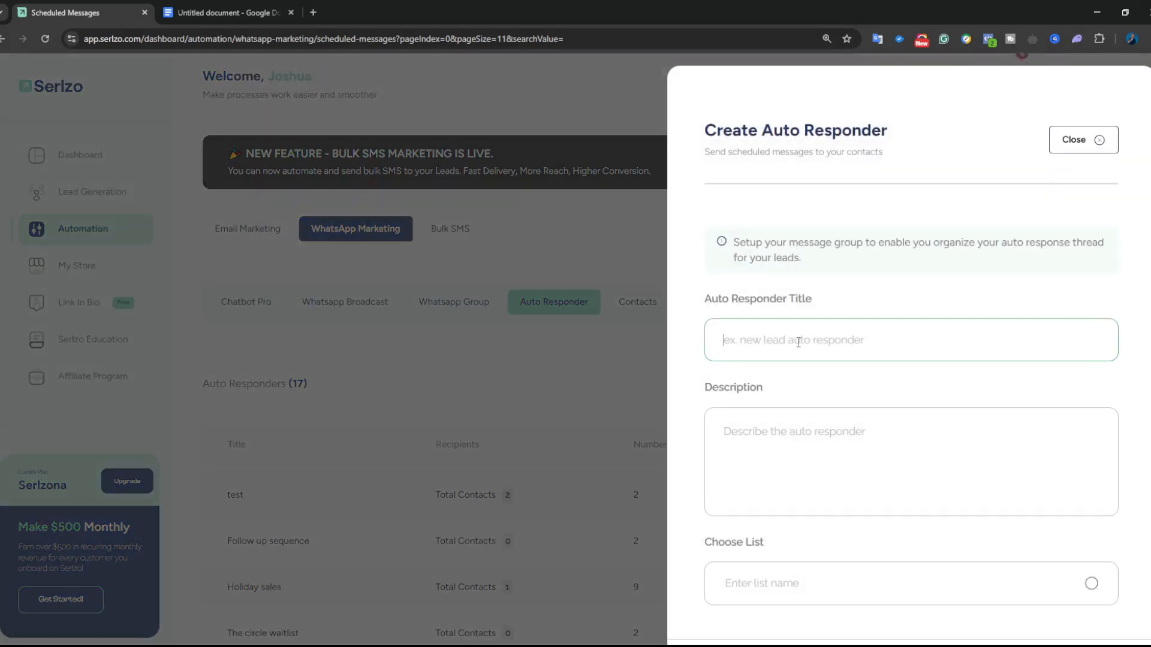
text(Demo 1)
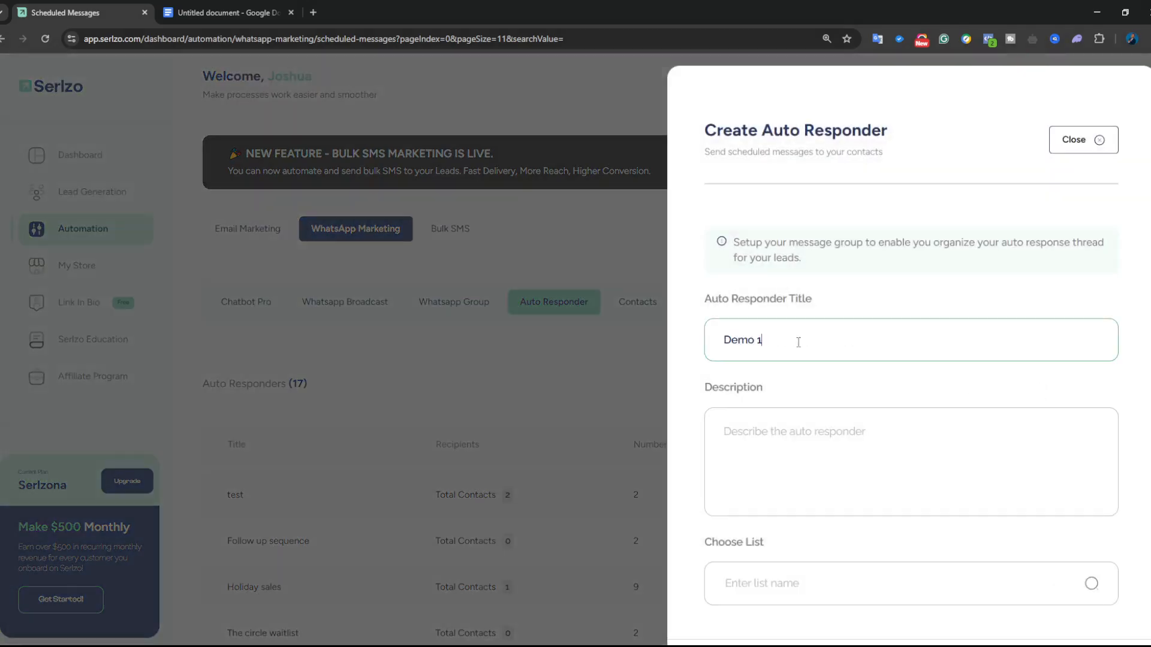
text(23)
key(ctrl+a)
key(ctrl+c)
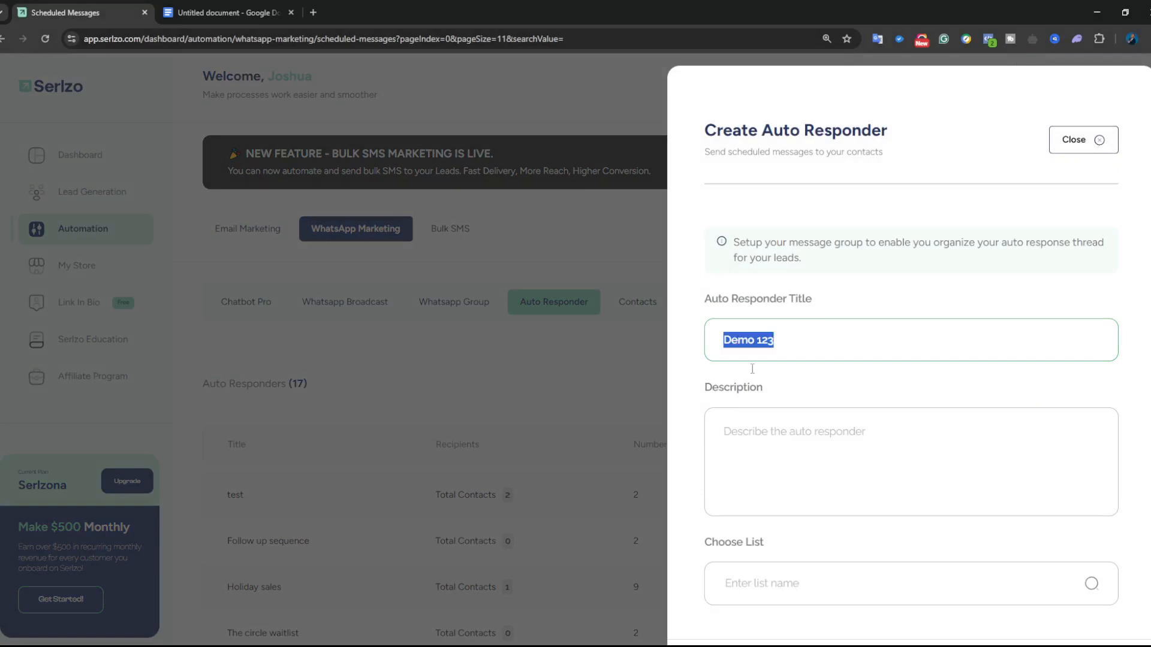
click(778, 425)
key(ctrl+v)
scroll(797, 470, down, 2)
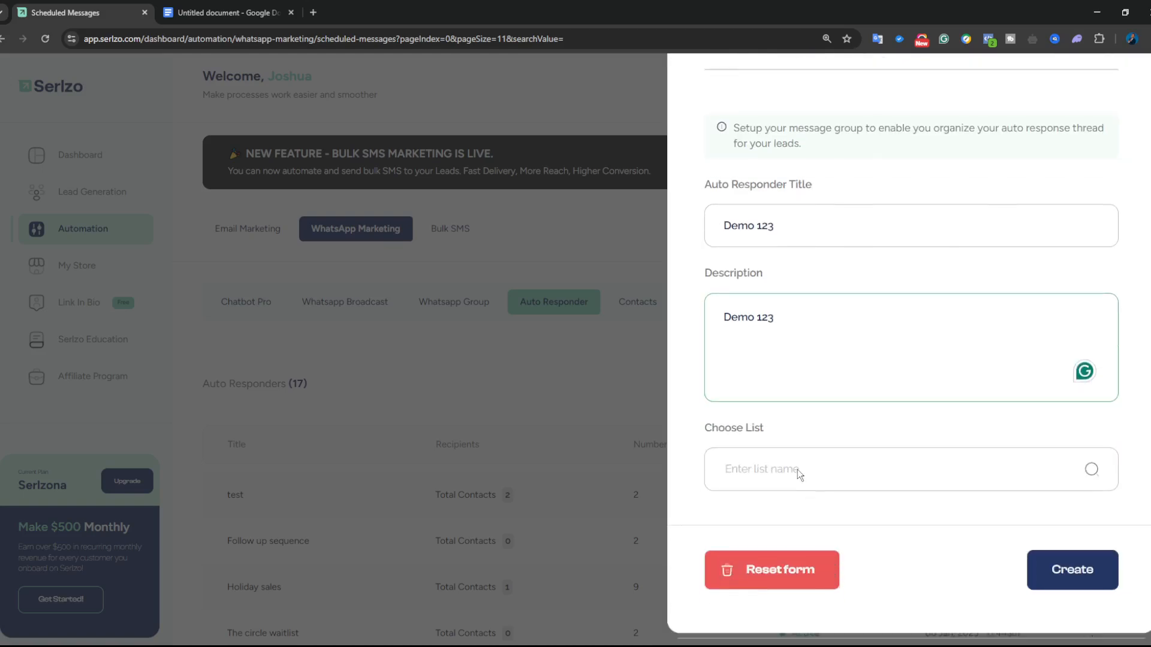
click(797, 470)
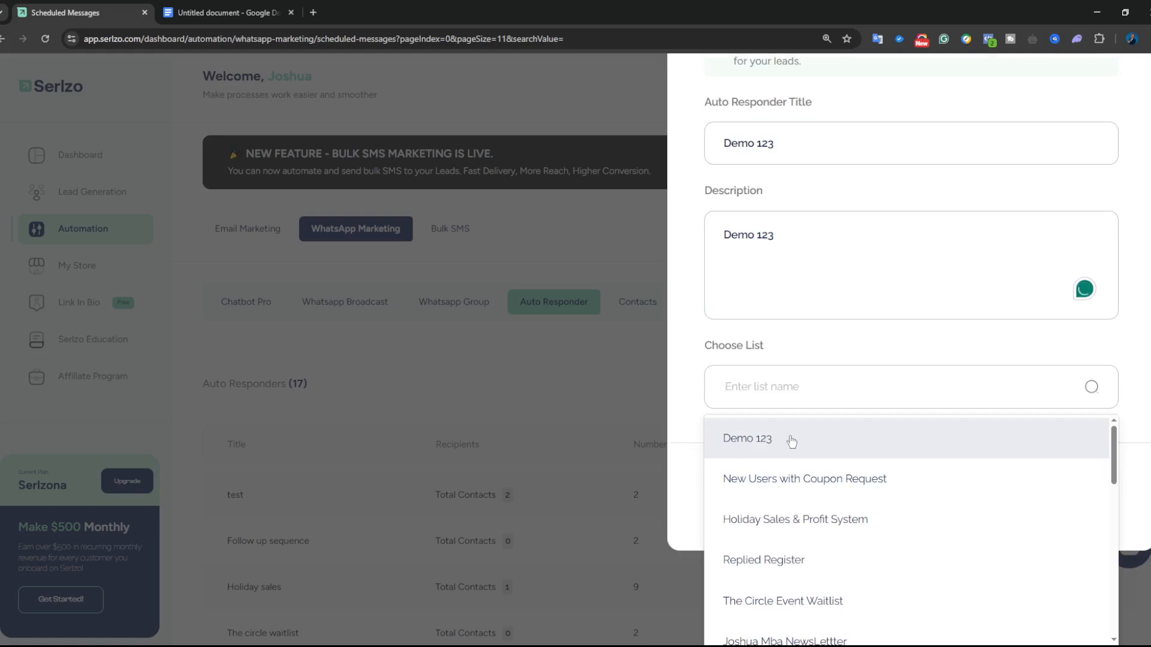
click(751, 443)
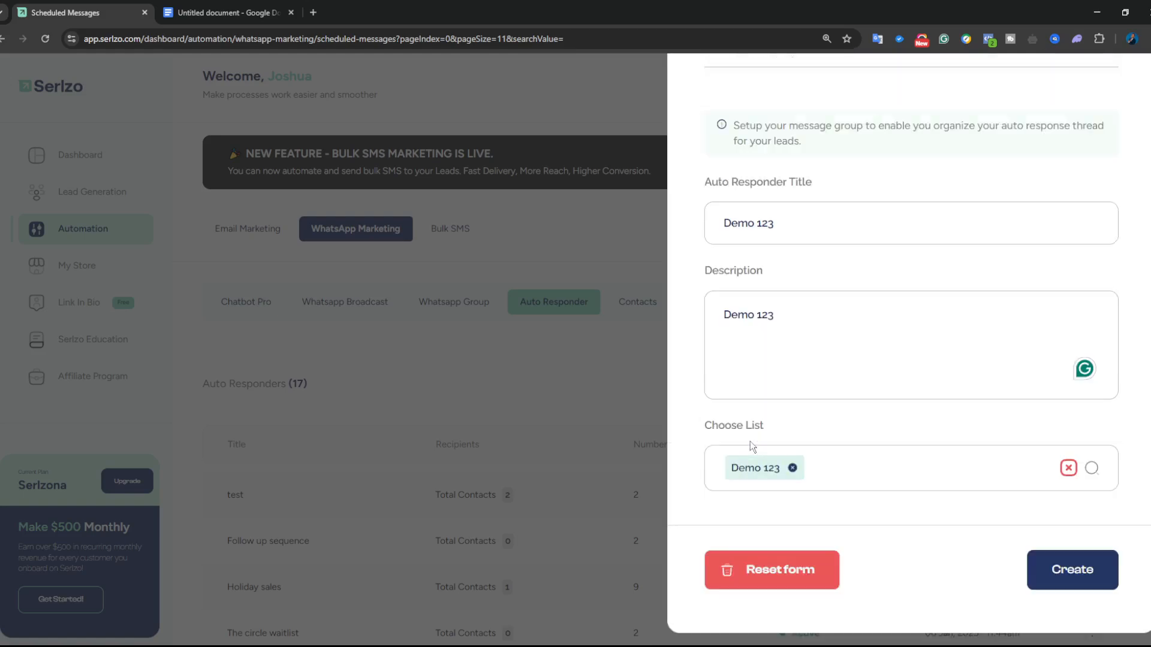
click(1045, 570)
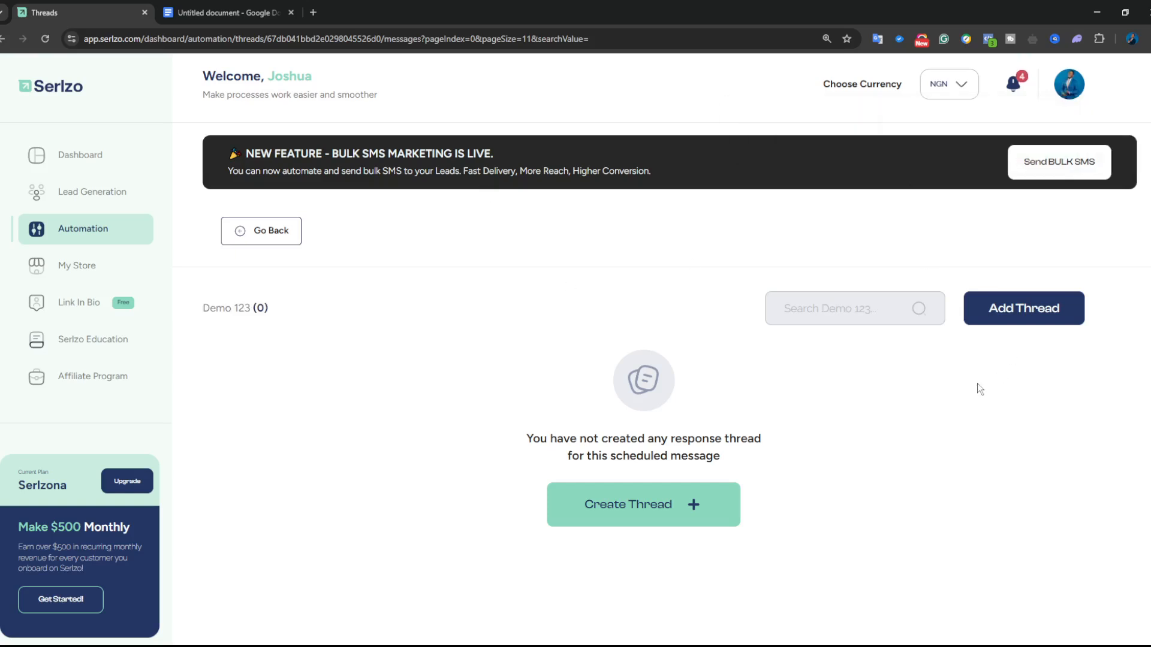
- Zoom in, go fullscreen with F11, and bring up a new Create Thread form for Demo 123
key(ctrl+plus)
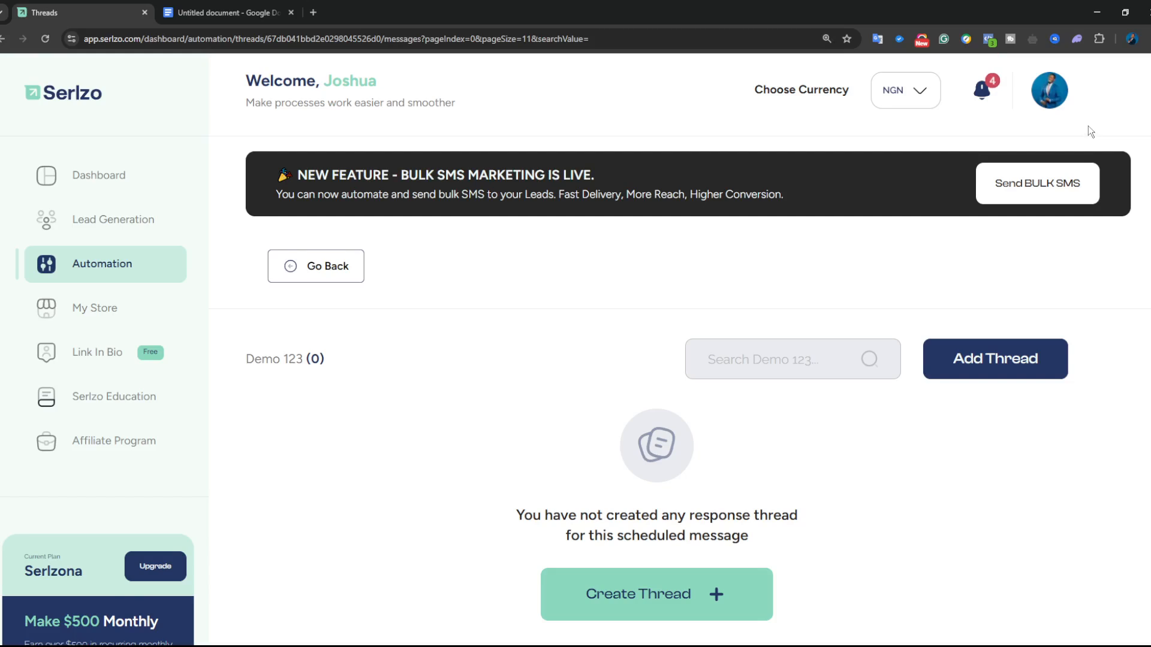
key(F11)
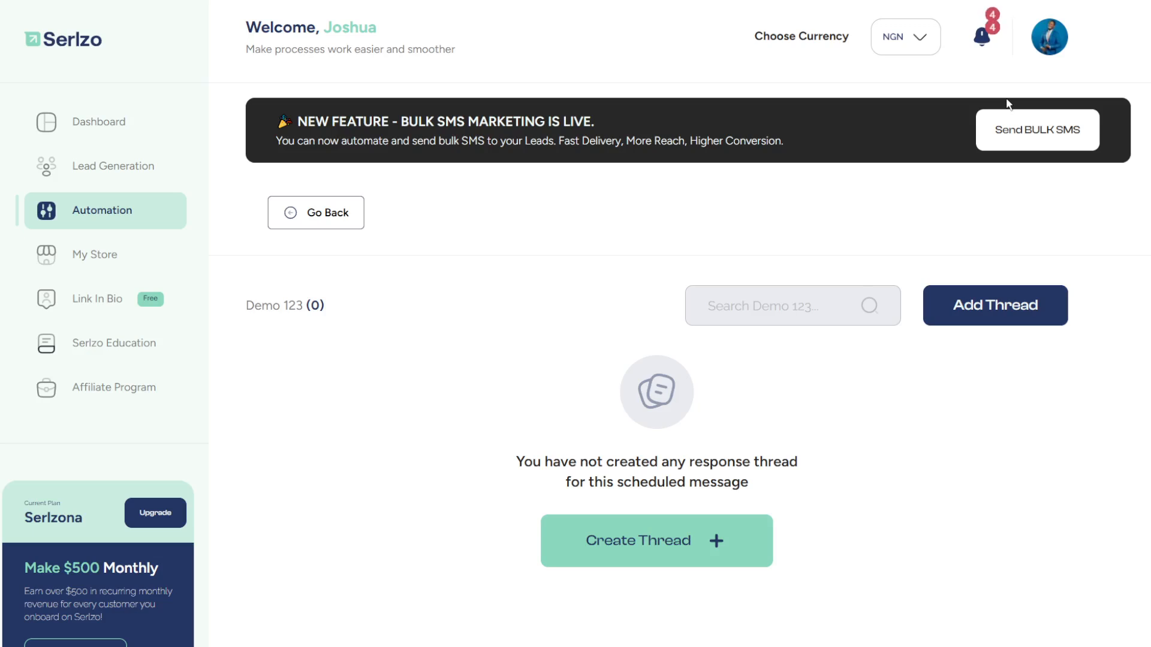
click(991, 303)
click(761, 259)
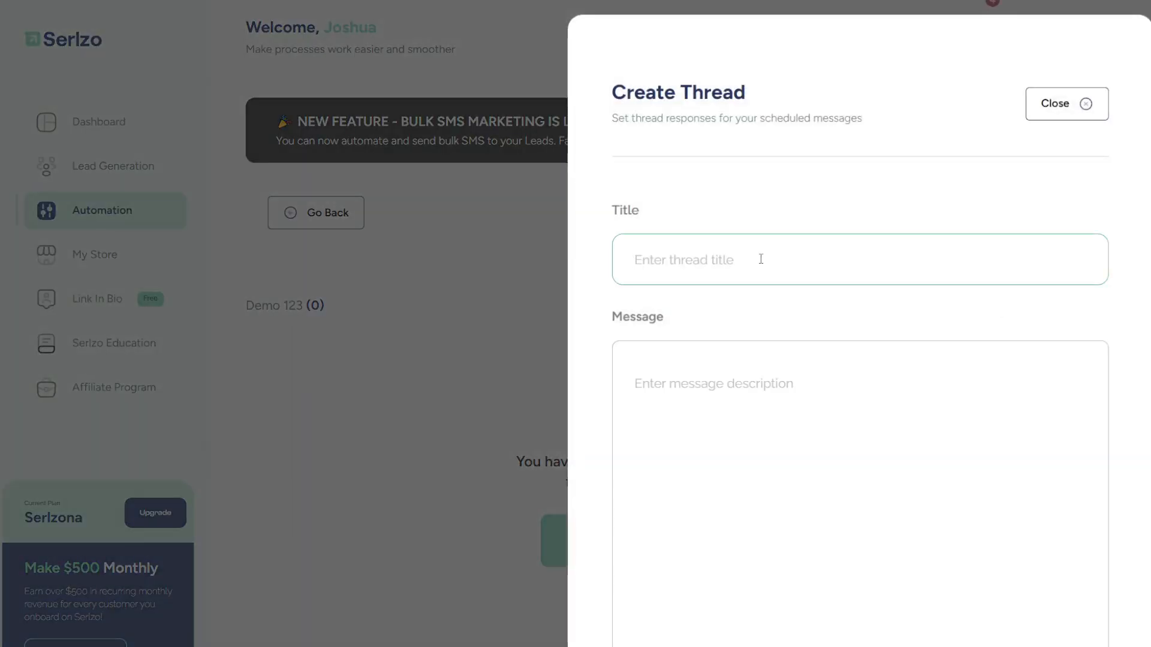
- Drop the mistyped 'Daiy 1' title, close the Google Docs tab, and start a blank thread form
text(Dai)
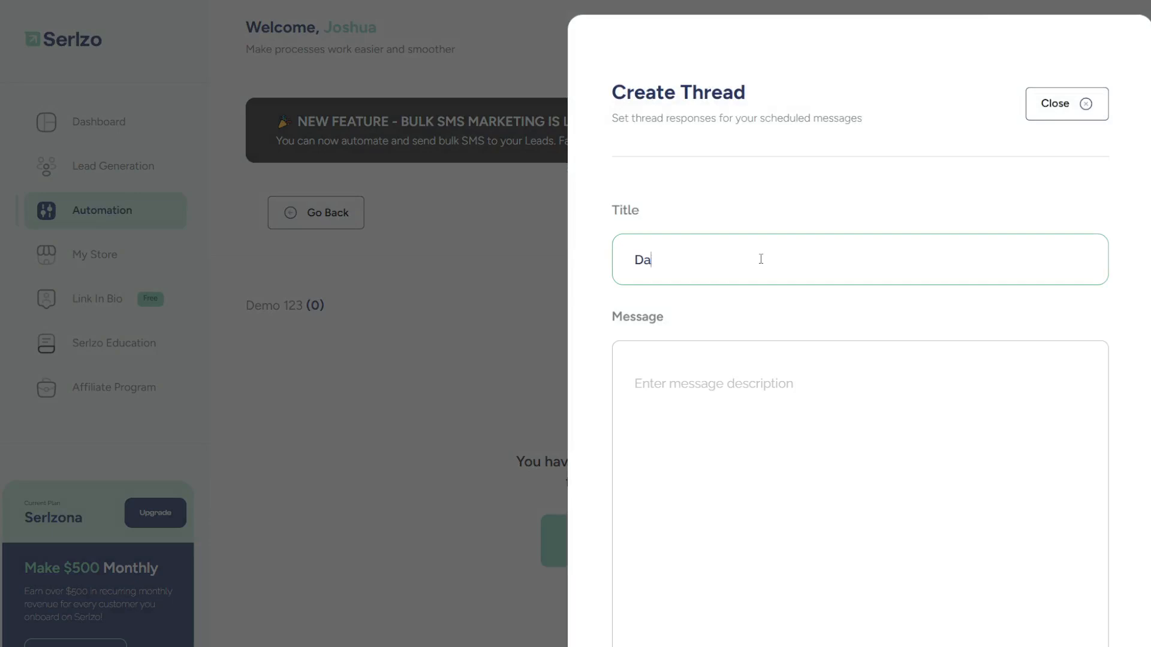
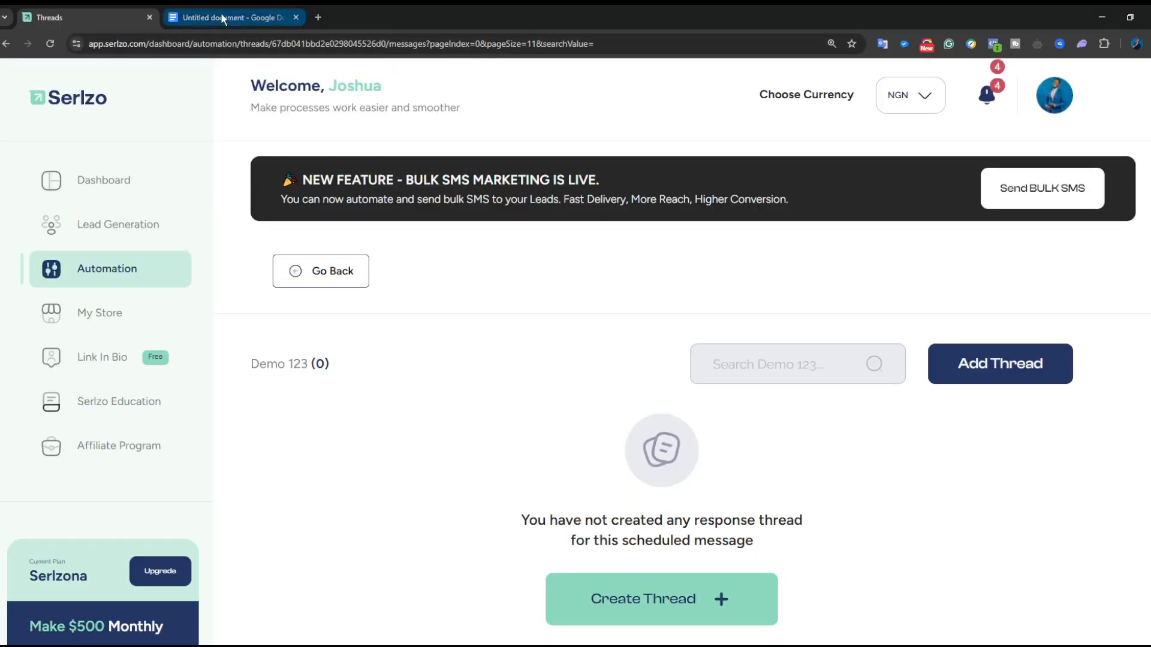
click(222, 18)
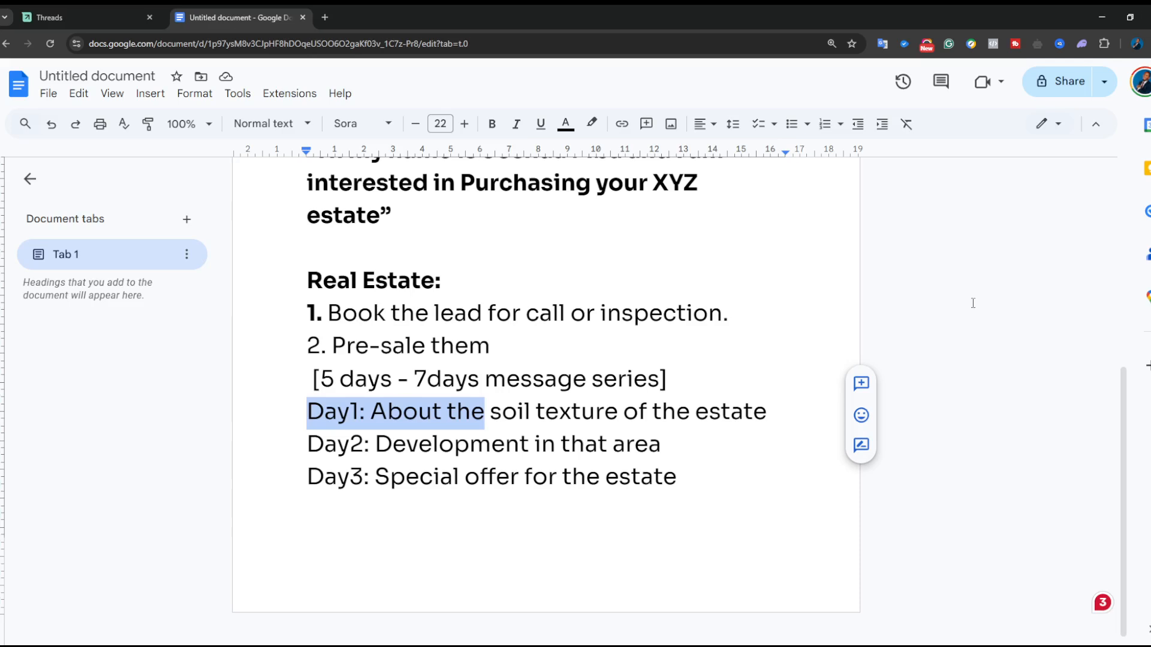
key(ctrl+w)
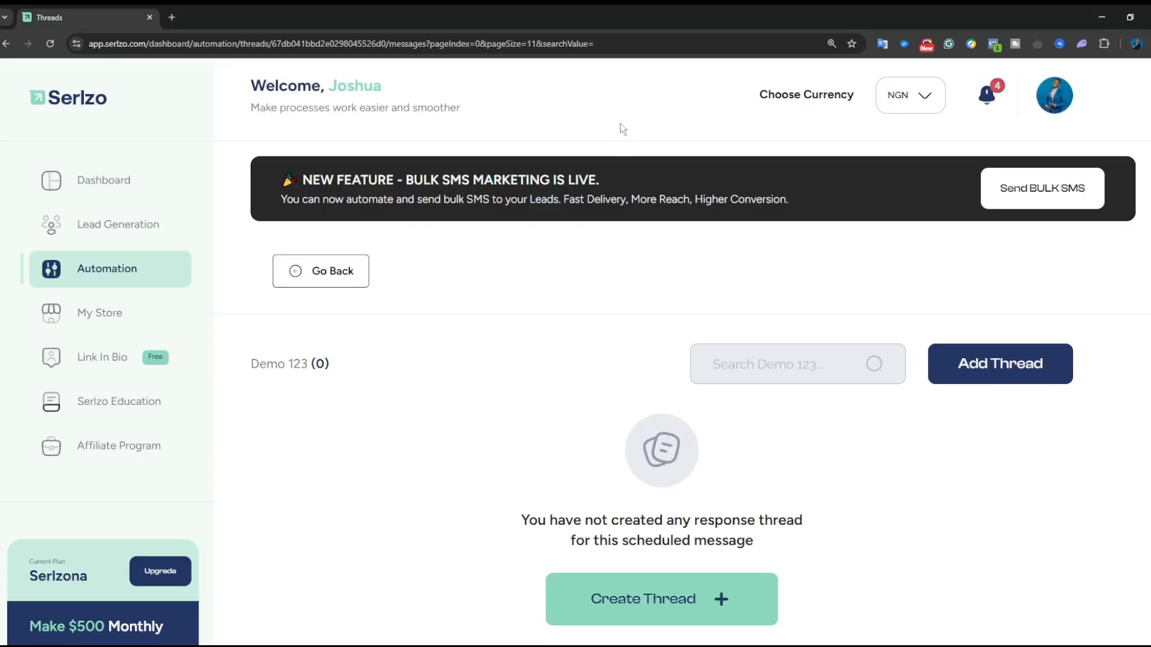
click(1007, 372)
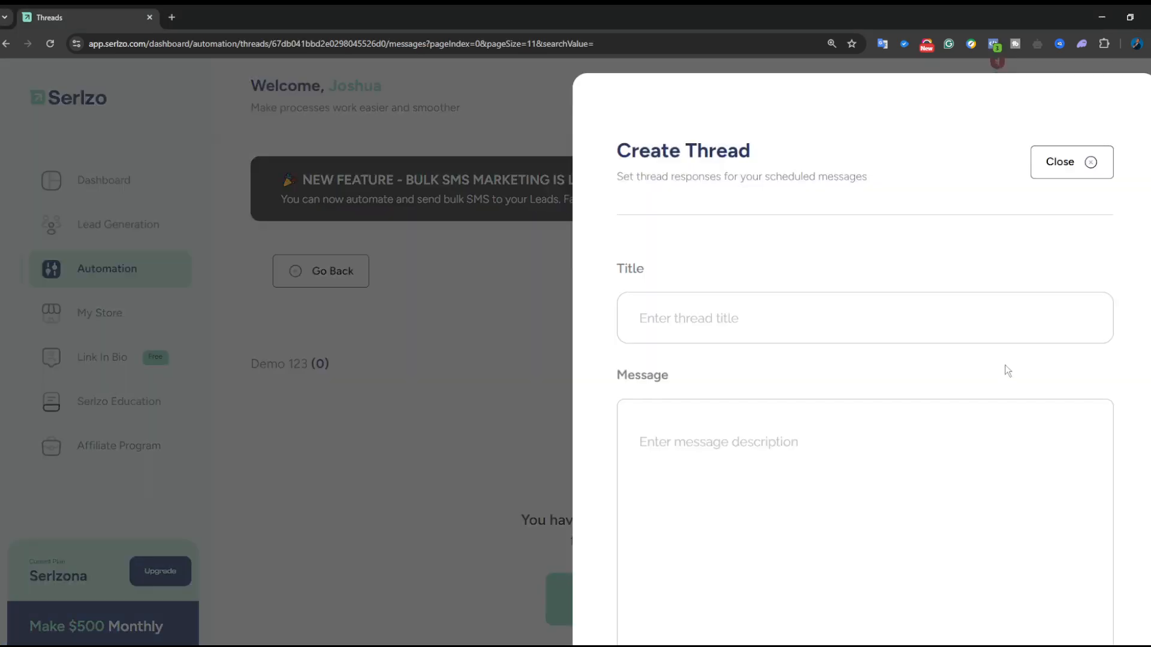
- Paste 'Day1: About the soil texture of the estate' as the title and type placeholder message text
click(831, 328)
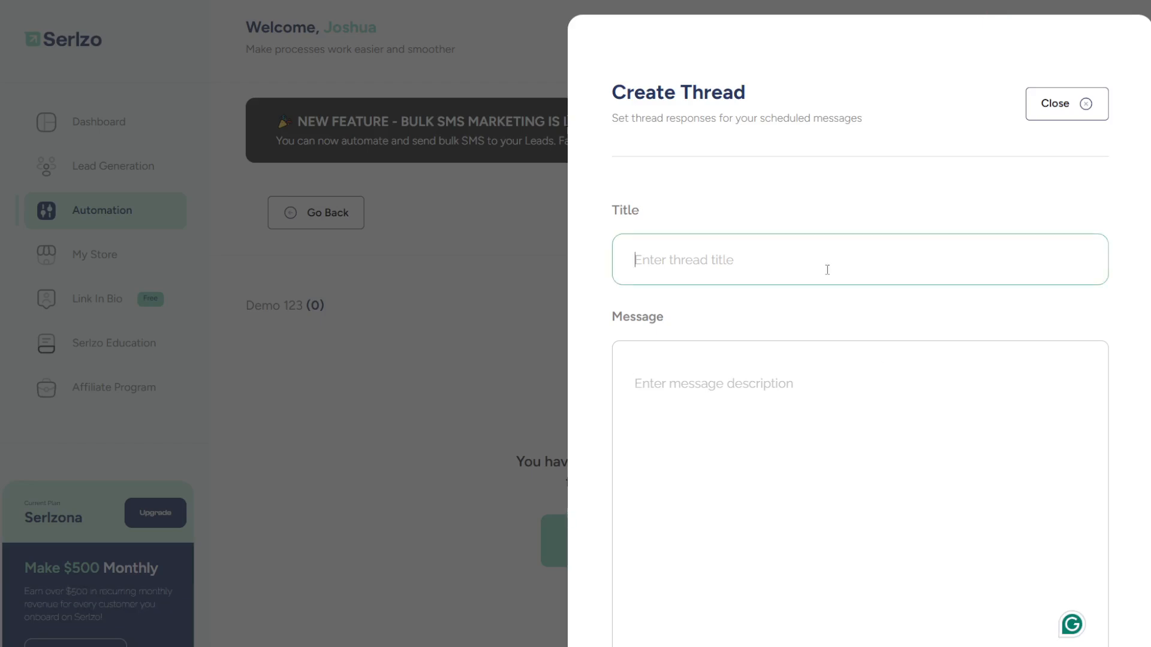
click(735, 265)
text(Day1: About the soil texture of the estate)
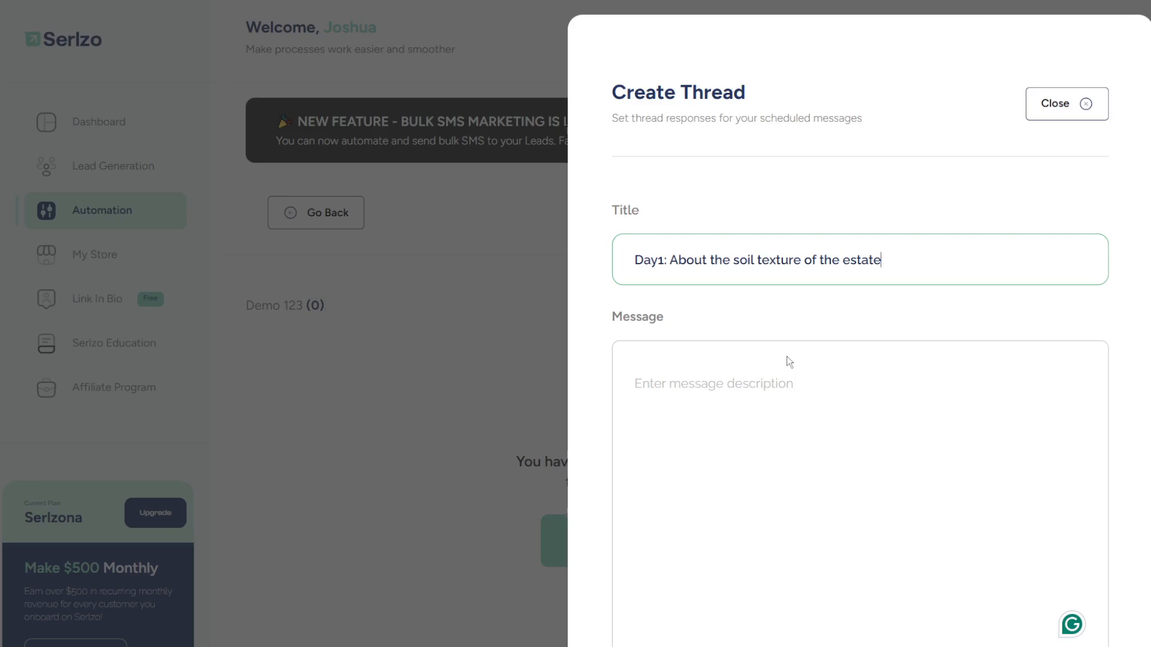
click(795, 416)
text(ergtrgr)
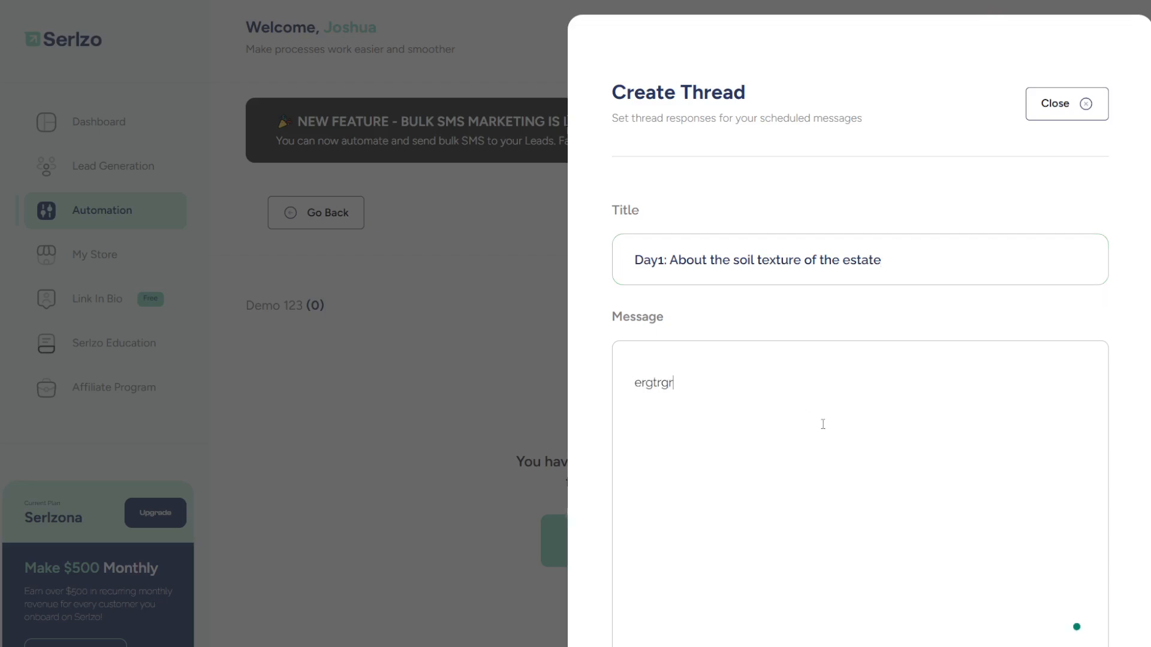
text(rgrgreggrgrgr)
scroll(824, 423, down, 1)
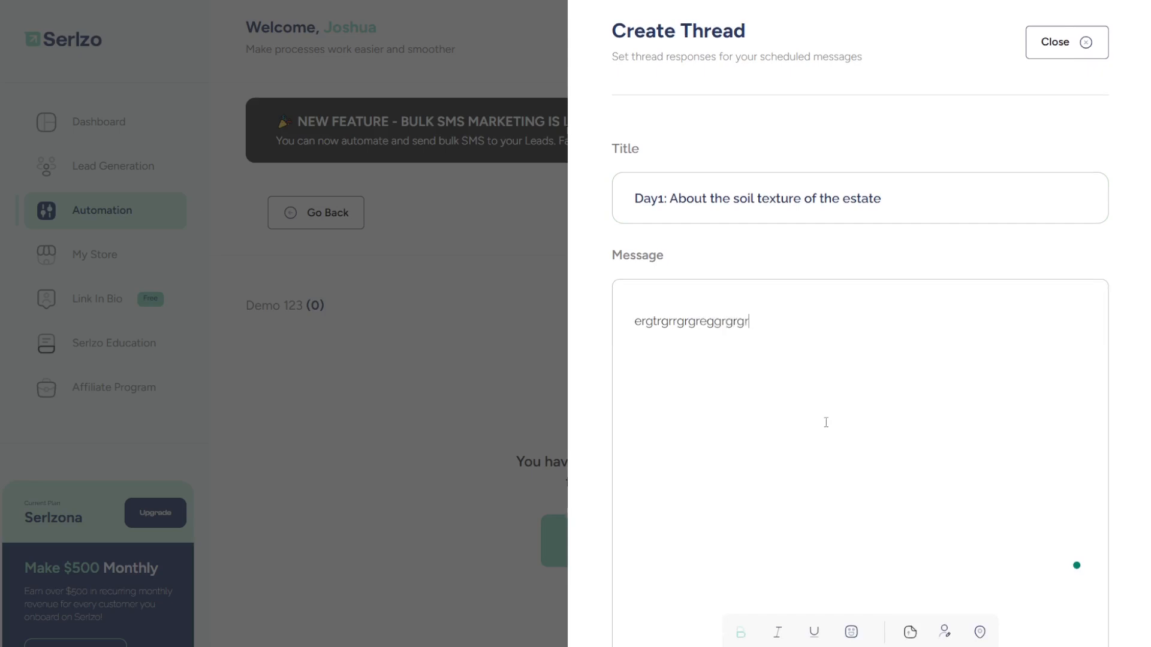
text(ggegrergregergr)
scroll(836, 426, down, 5)
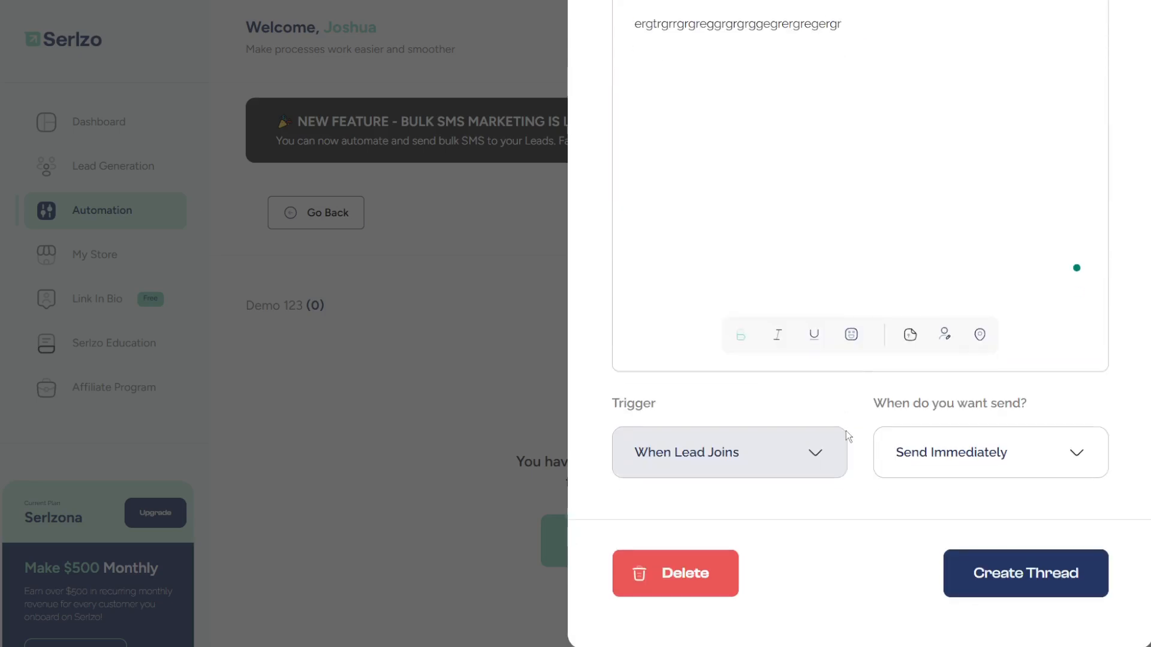
- Set the thread to Send After Delay with a 1-day delay and create it
click(1009, 454)
click(974, 546)
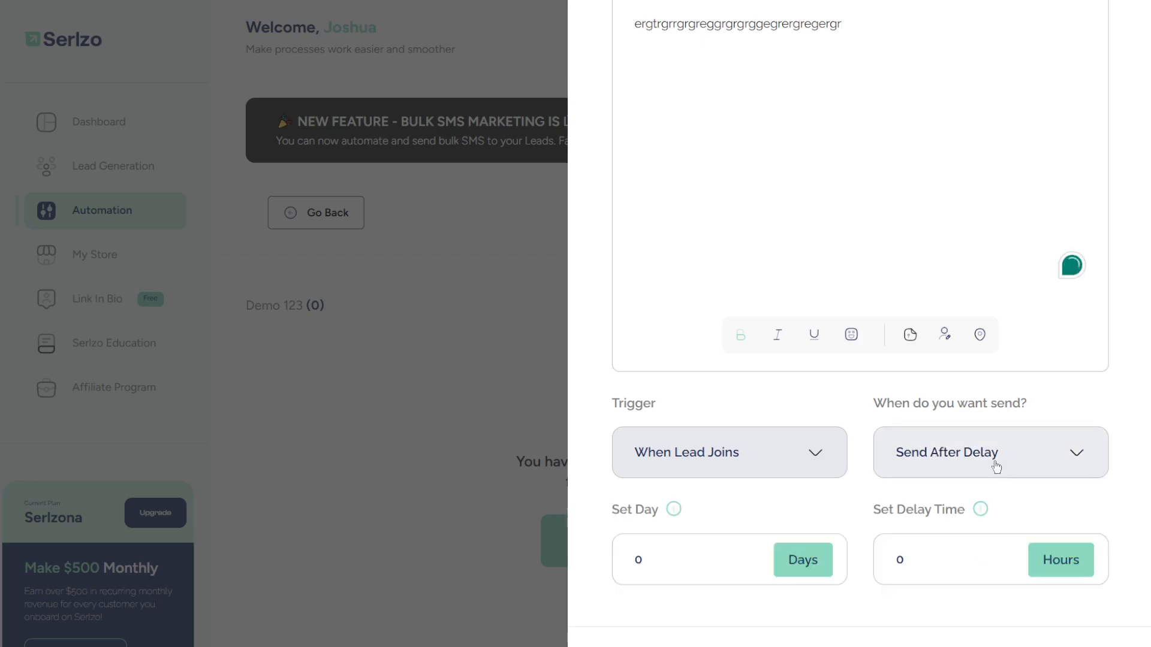
click(672, 555)
key(BackSpace)
text(1)
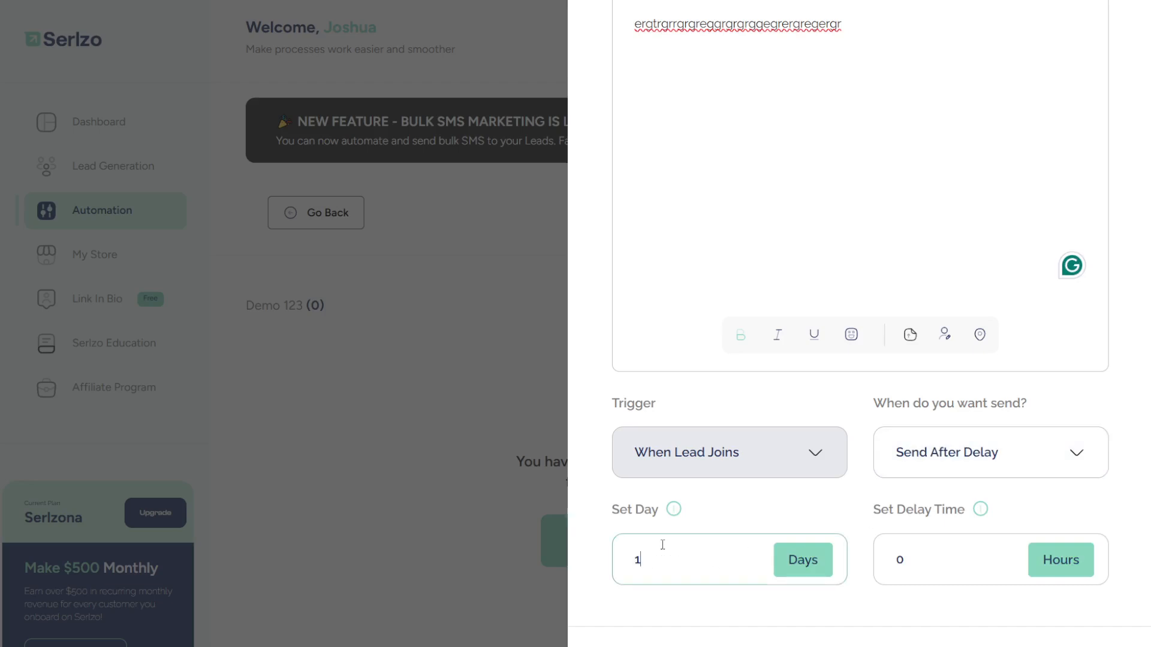
scroll(939, 494, down, 2)
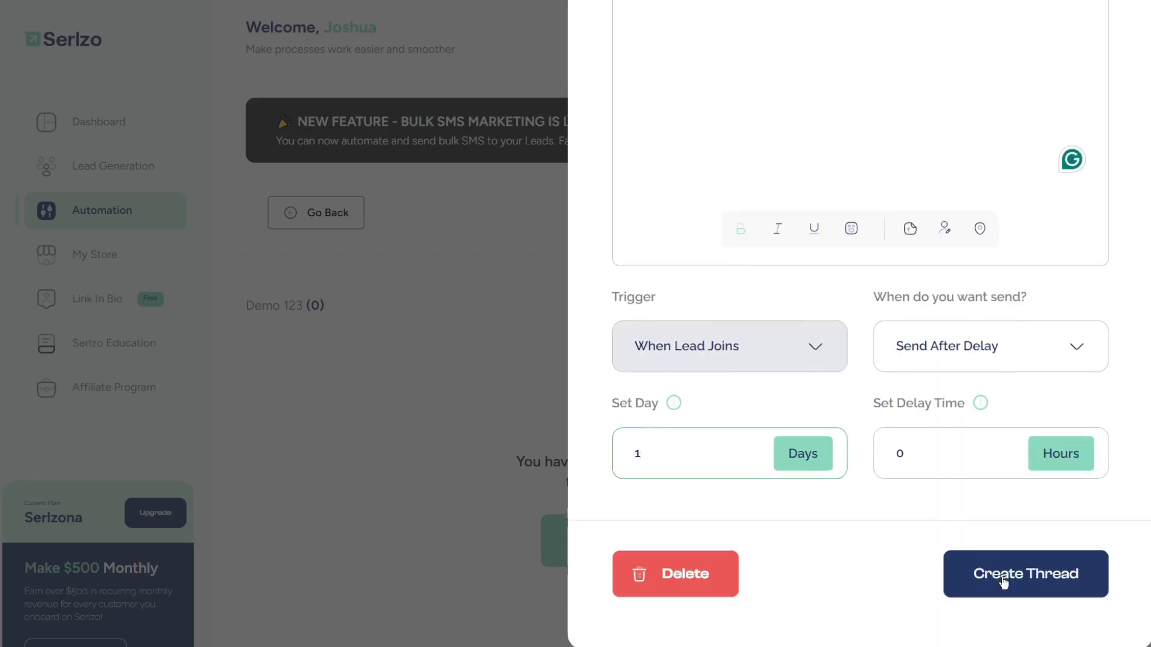
click(1002, 579)
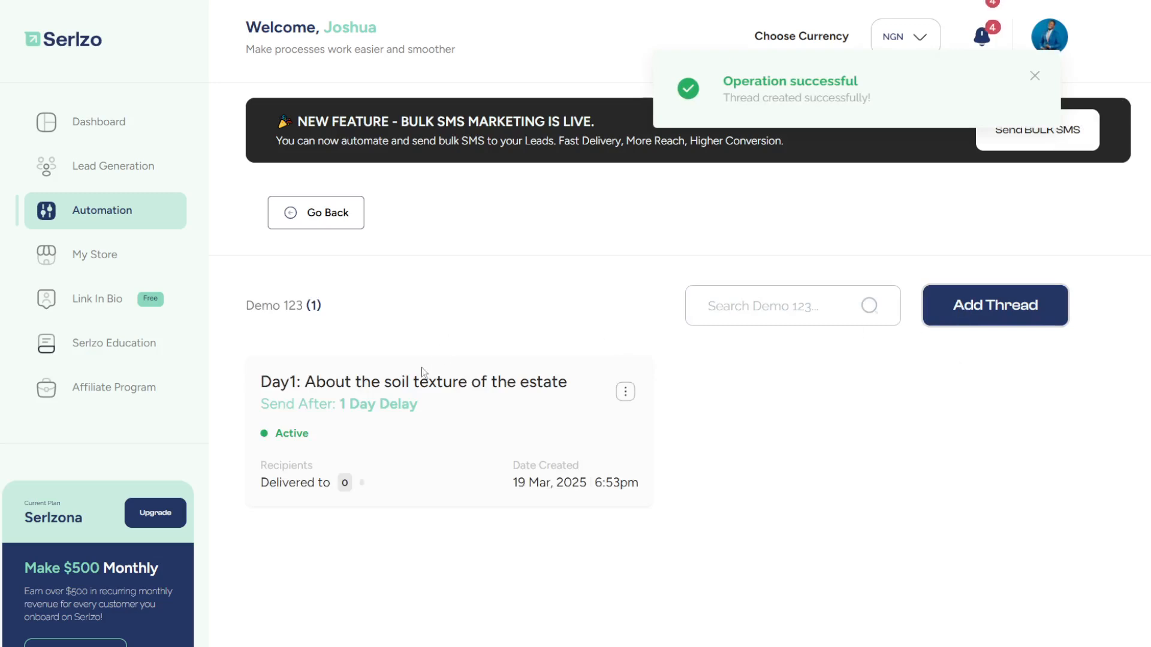
click(997, 303)
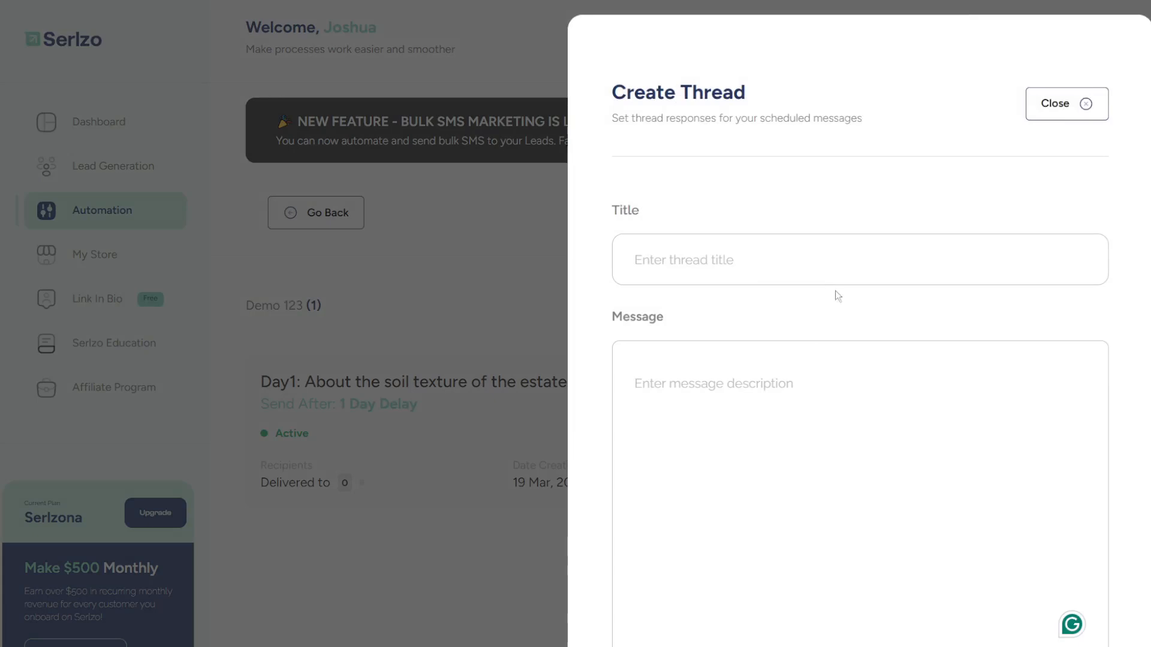
- Paste 'Day2: Development in that area' as the title and type placeholder message text
click(834, 258)
text(Day2: Development in that area)
click(837, 442)
text(dewr)
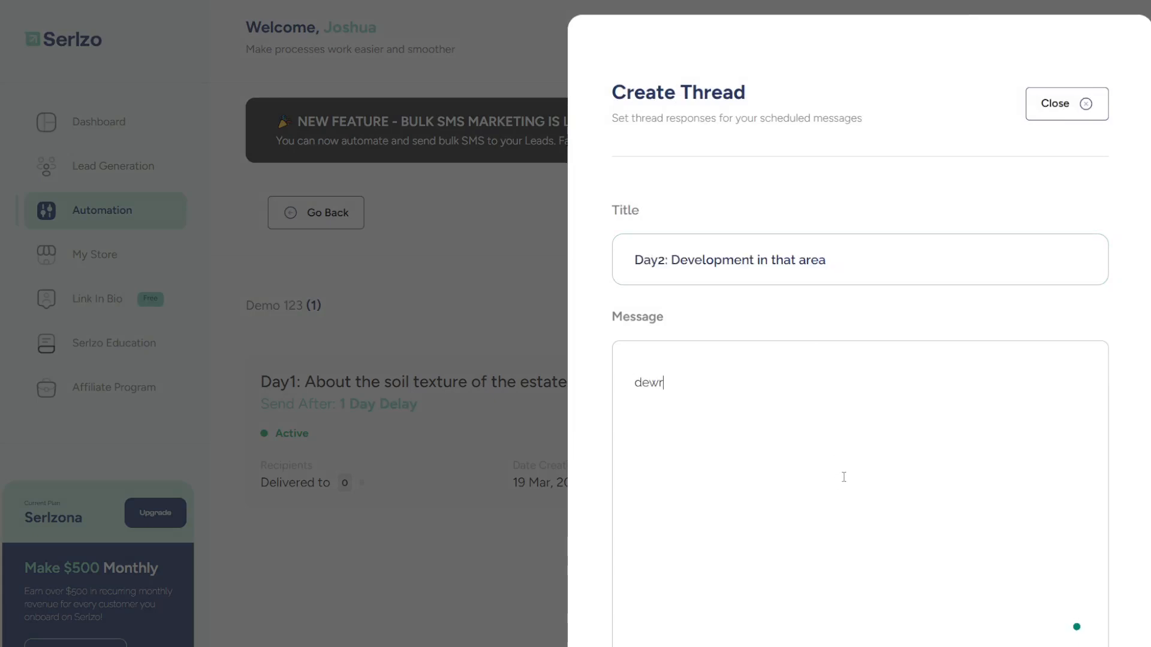
text(fgefefrerfreffrrfrffrrfrff)
scroll(842, 477, down, 3)
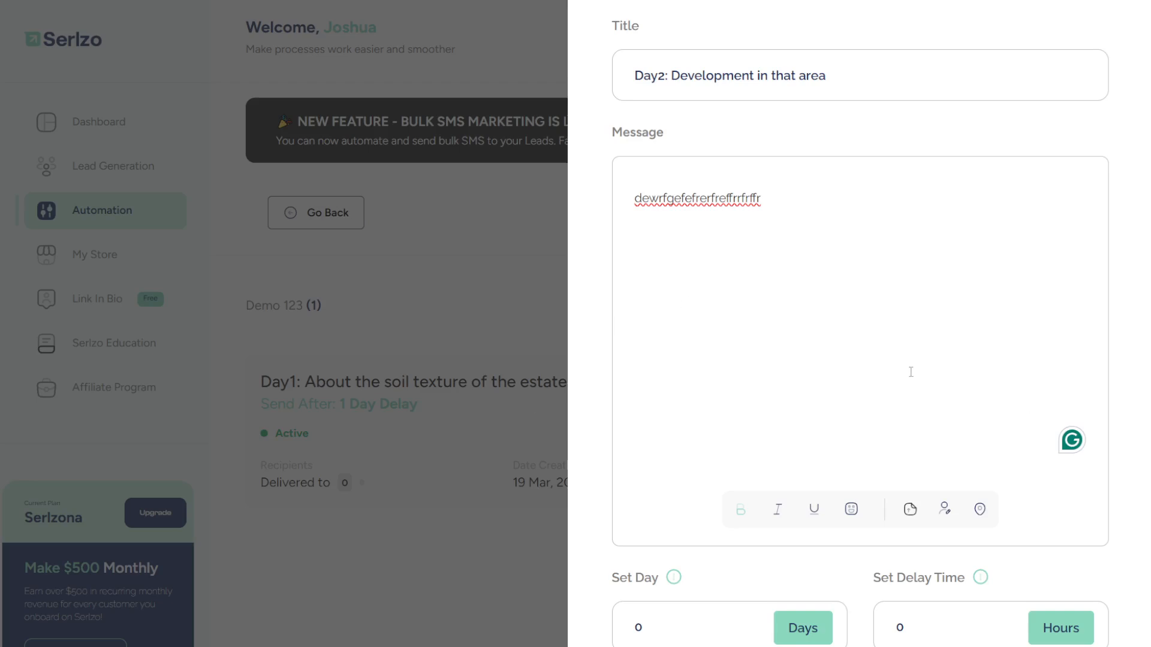
scroll(801, 362, down, 4)
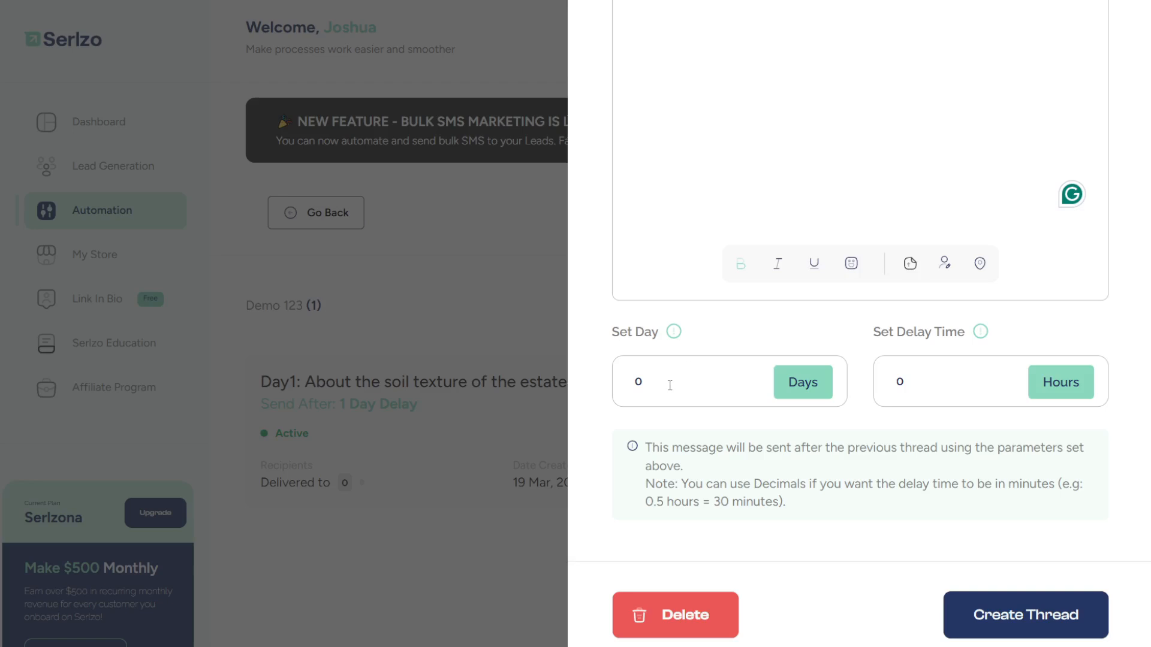
- Enter 1 as the delay days and check the note about decimal delay times
drag(669, 385, 631, 387)
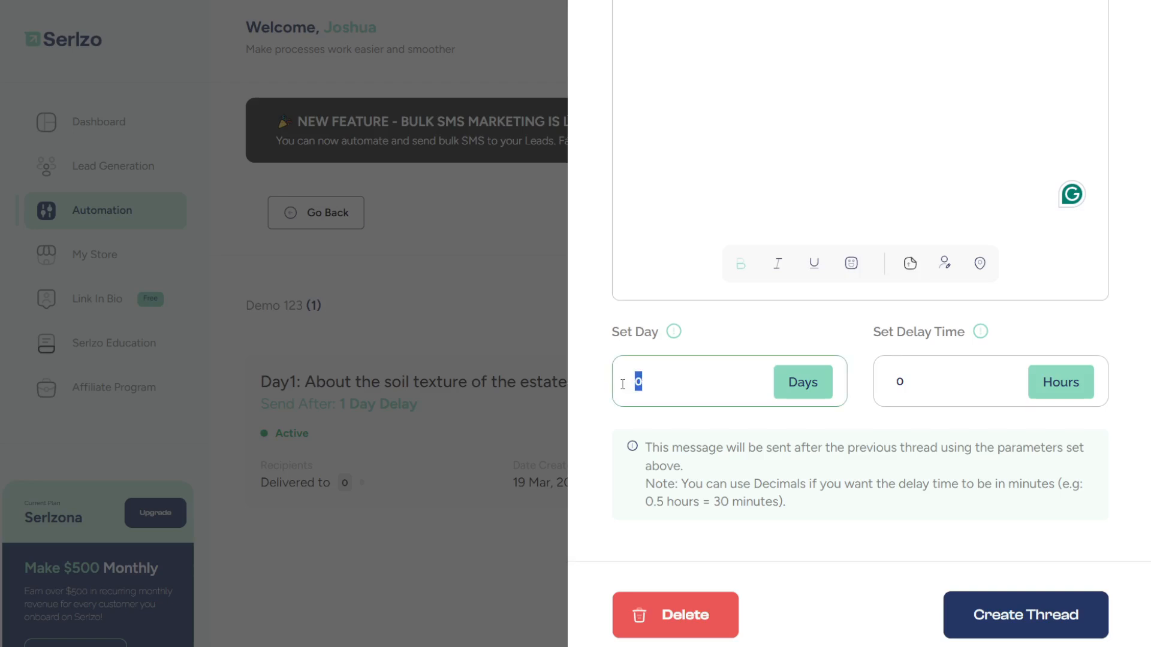
text(1)
drag(689, 487, 826, 485)
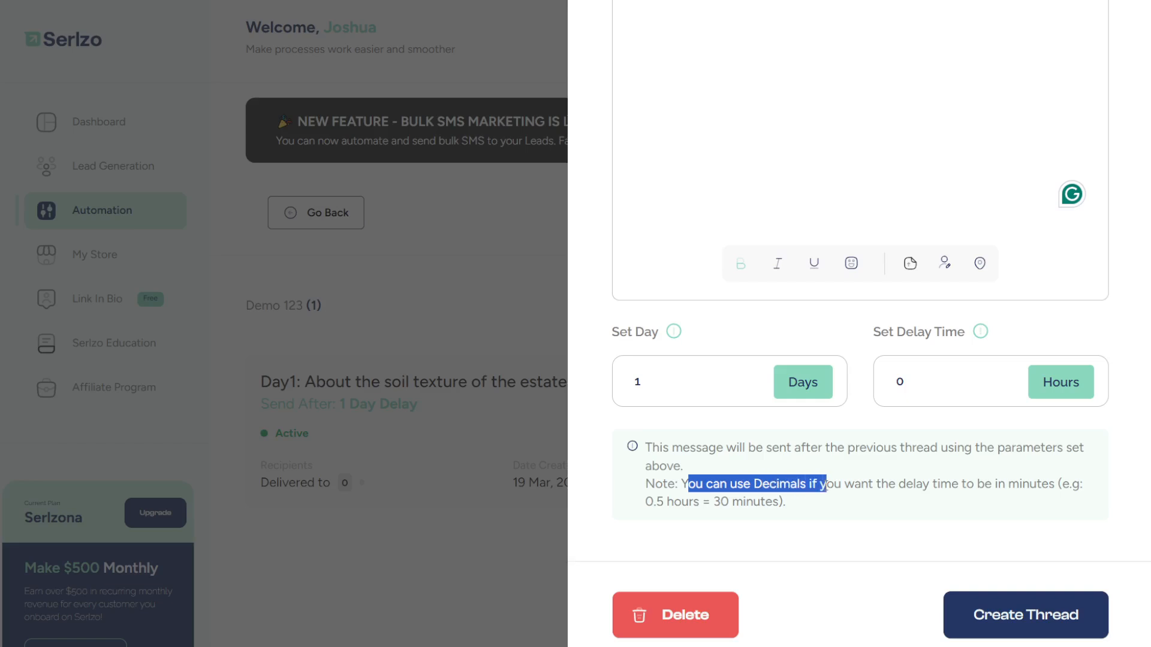
click(855, 504)
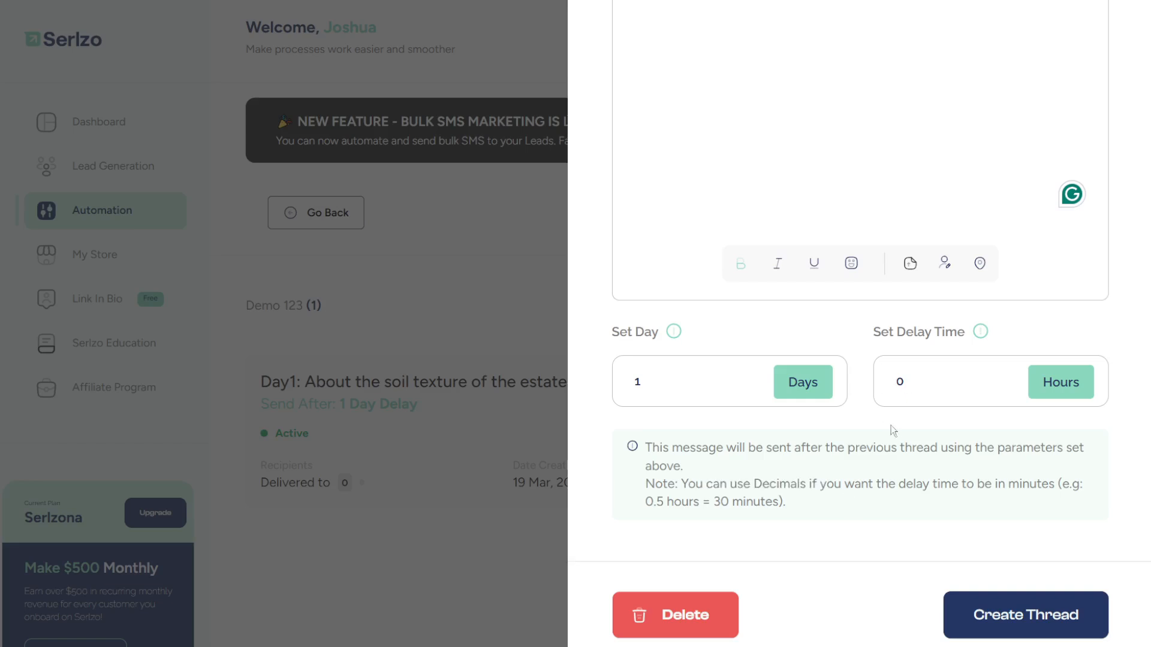
- Set the delay to 1 day and 0.5 hours and create the Day2 thread
click(911, 380)
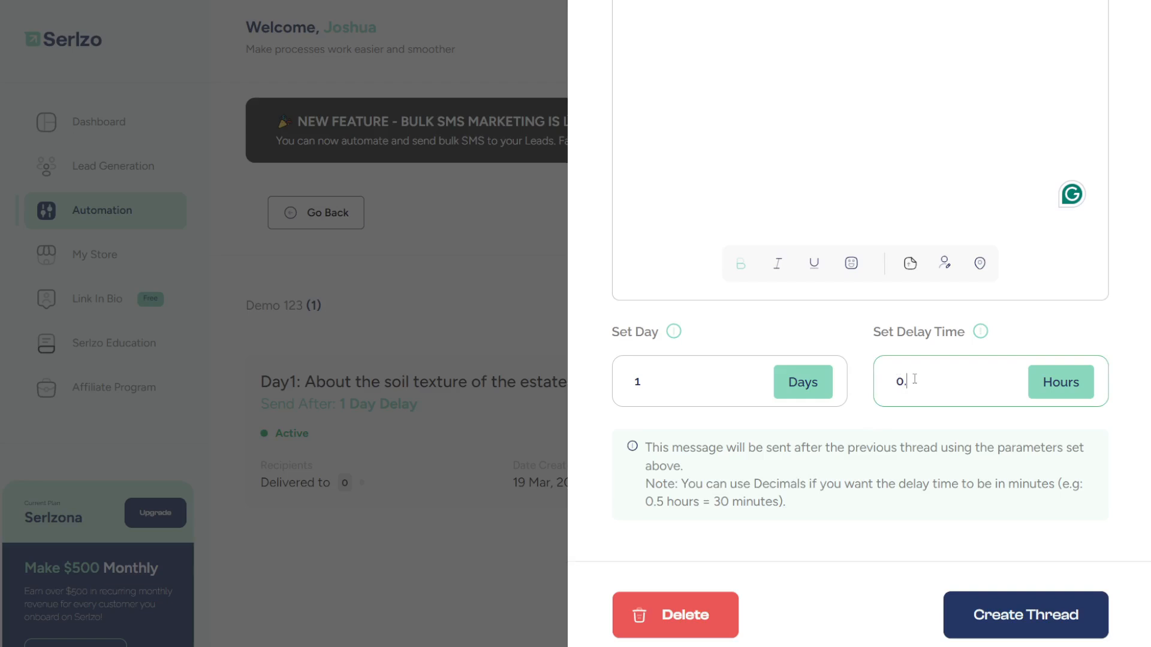
text(.5)
click(659, 377)
drag(659, 378, 629, 380)
text(0)
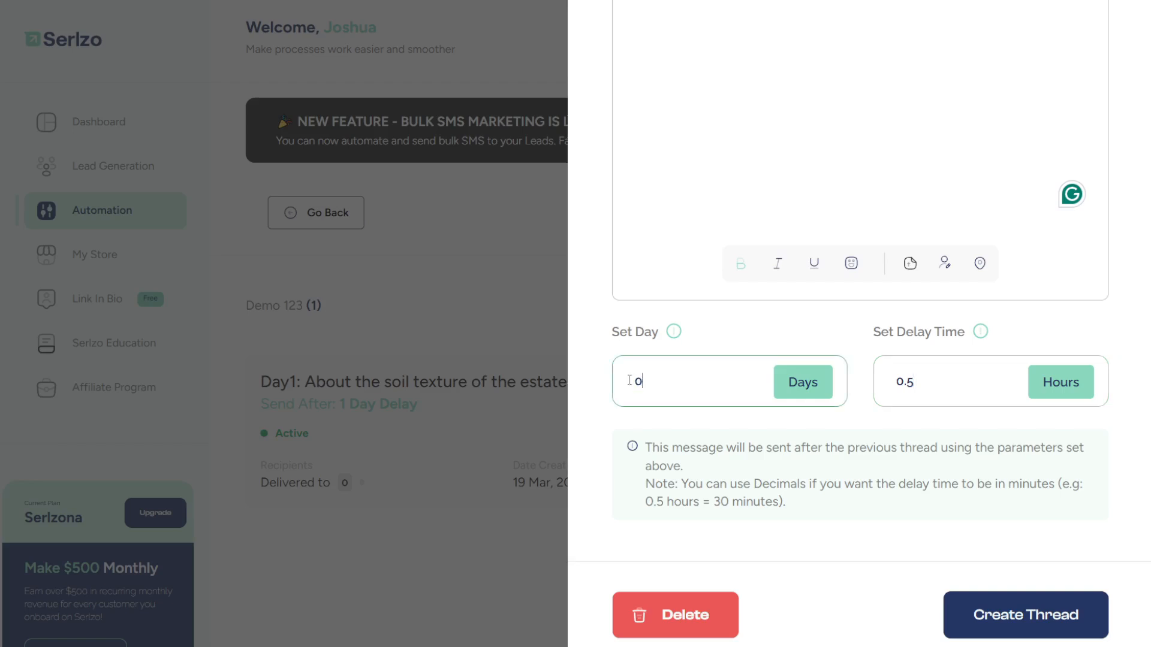
scroll(947, 384, up, 2)
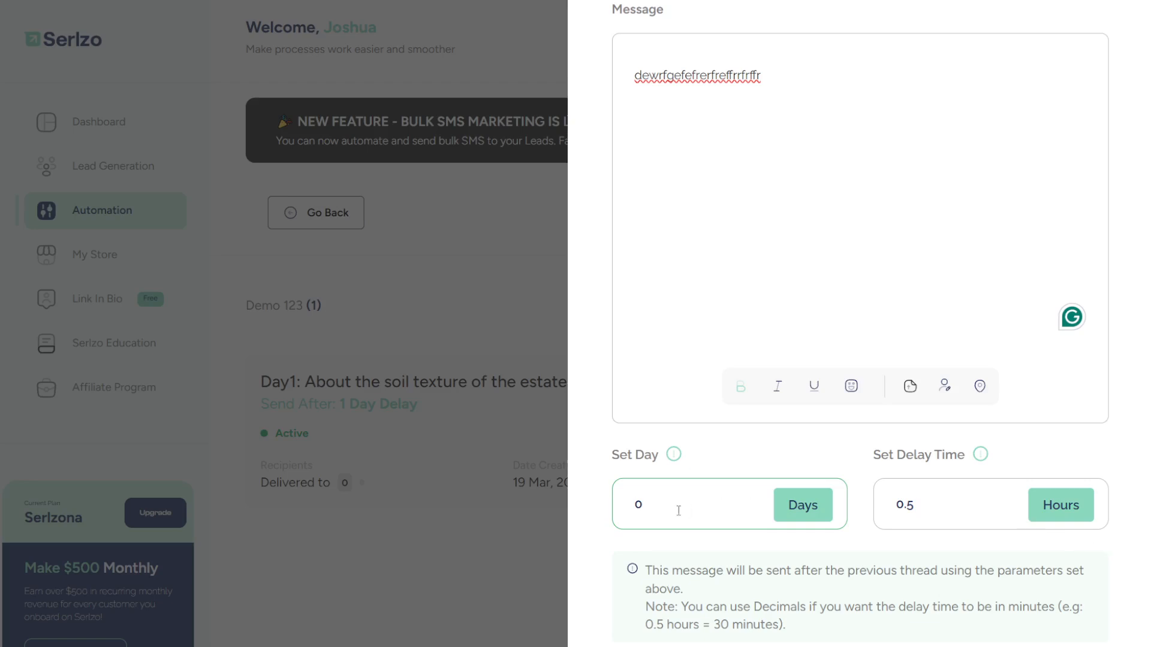
key(BackSpace)
text(1)
scroll(987, 516, down, 3)
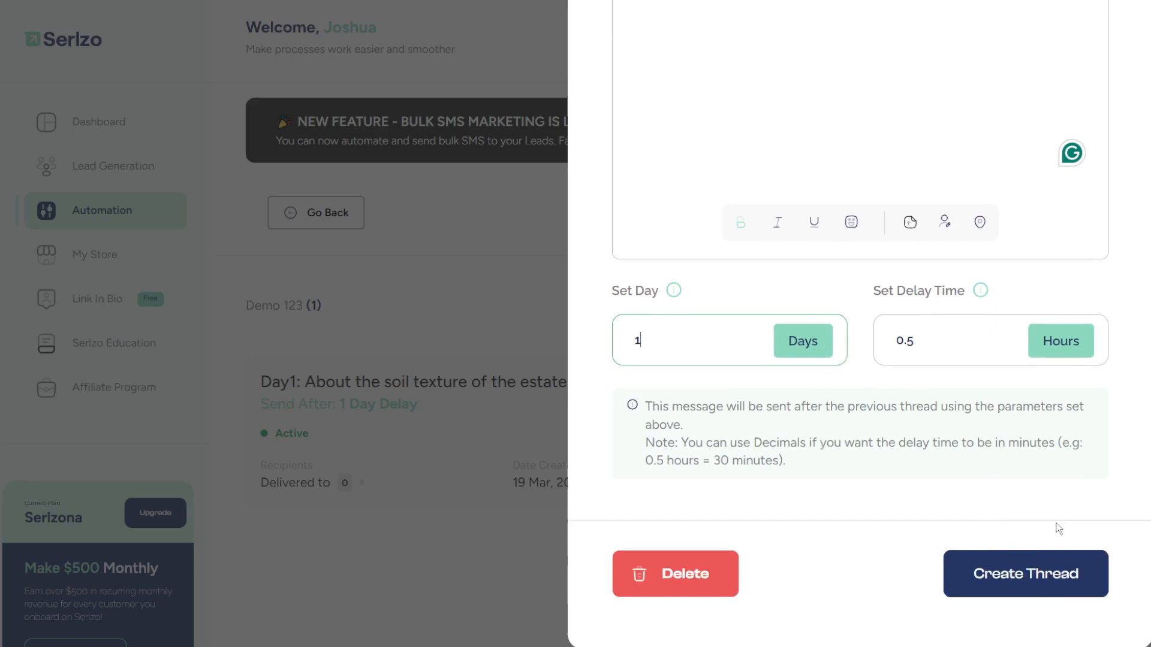
click(1037, 576)
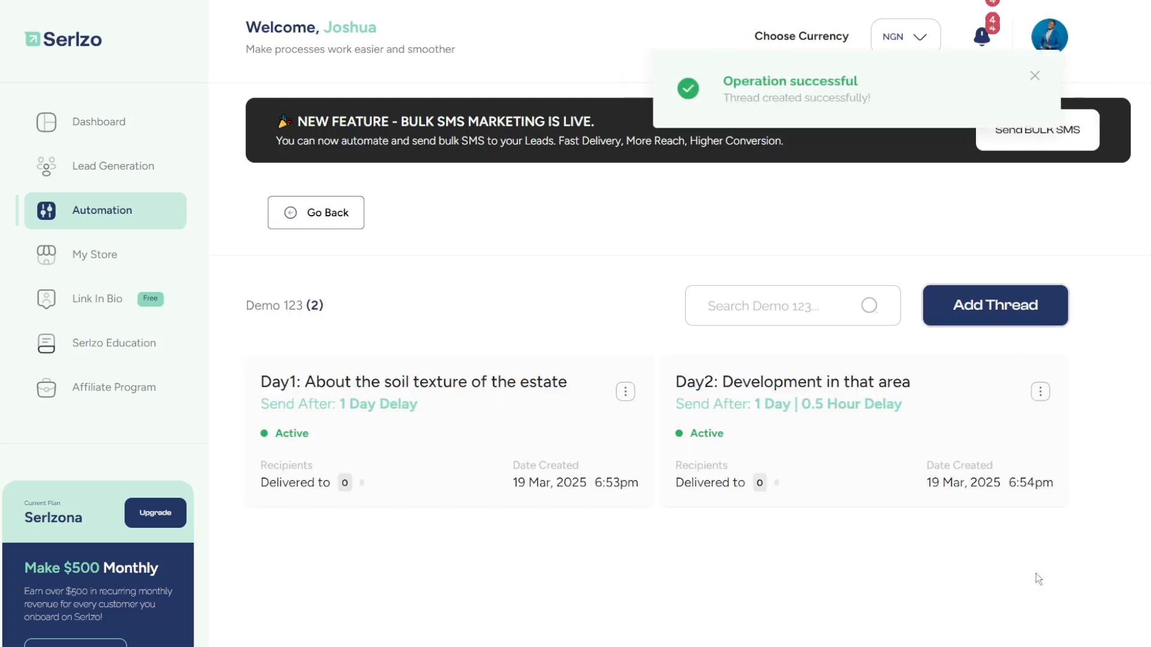
click(993, 319)
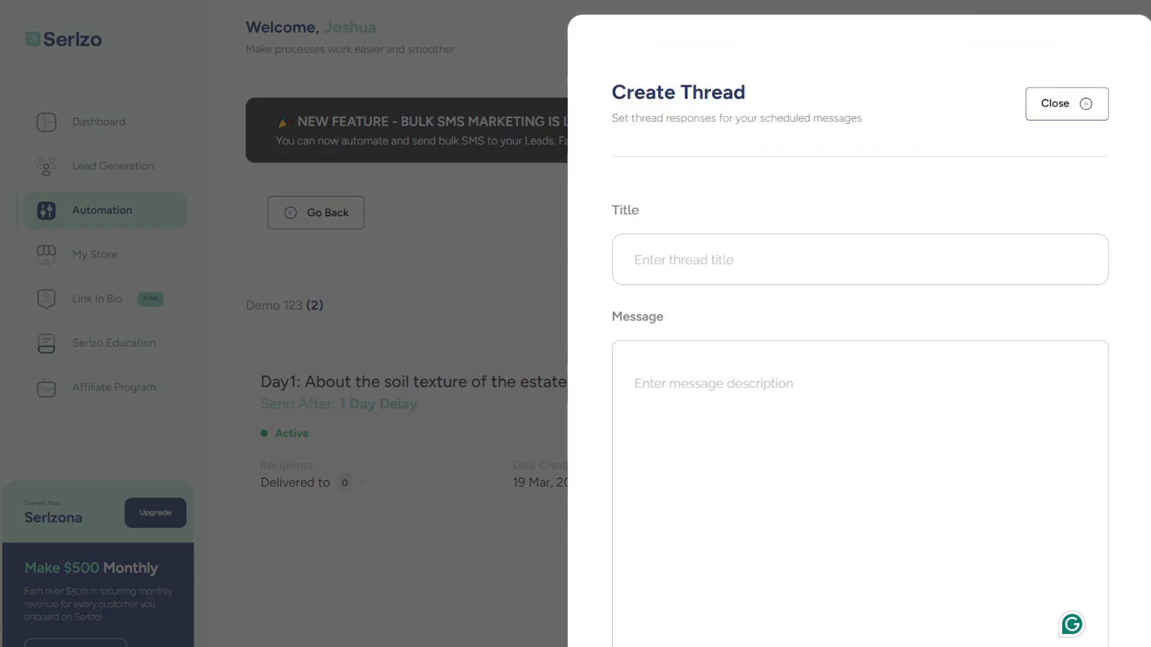
- Paste 'Day3: Special offer for the estate' as the title and type placeholder message text
click(788, 257)
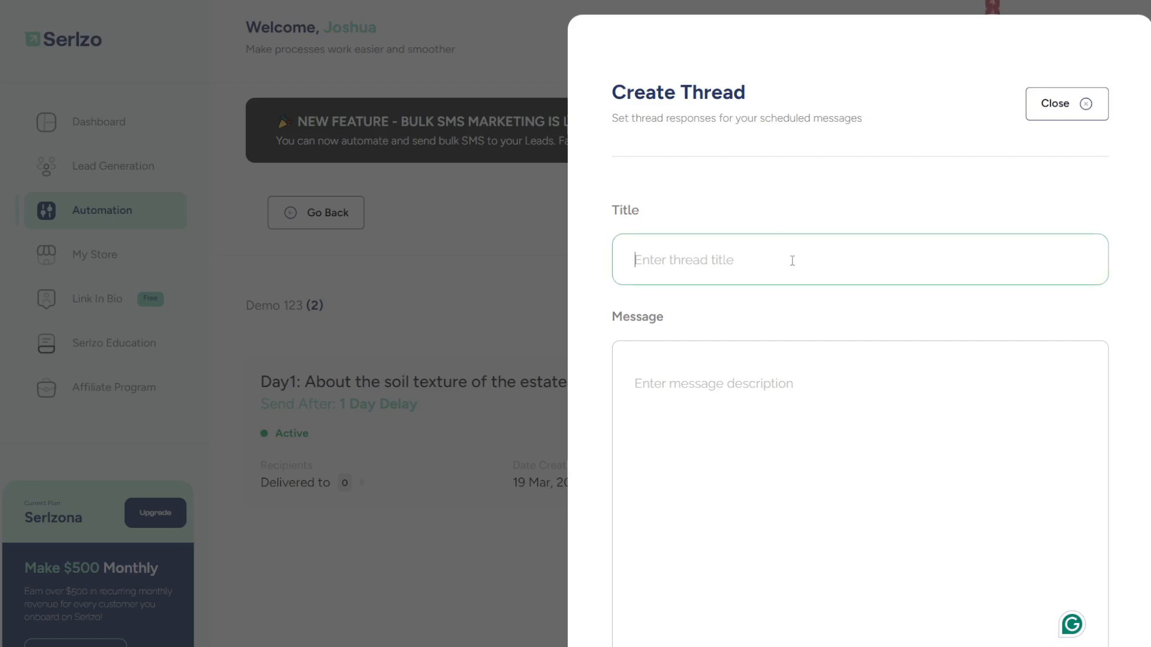
text(Day3: Special offer for the estate)
click(770, 452)
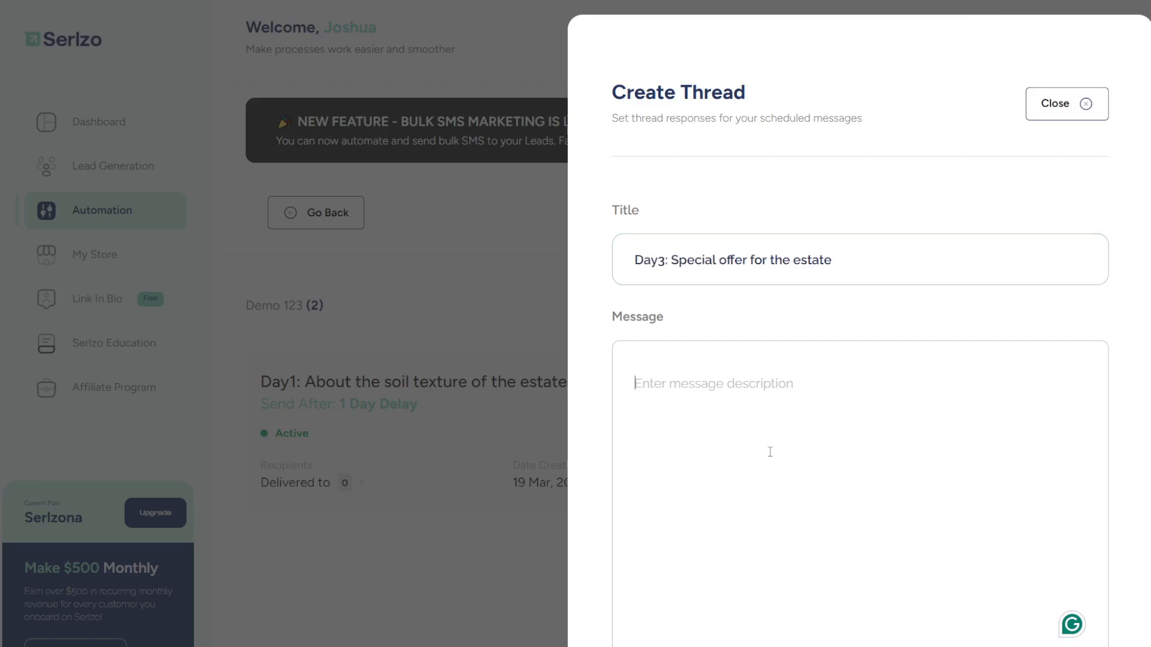
text(trgrdfgfdbfvbvbvcbvcxb)
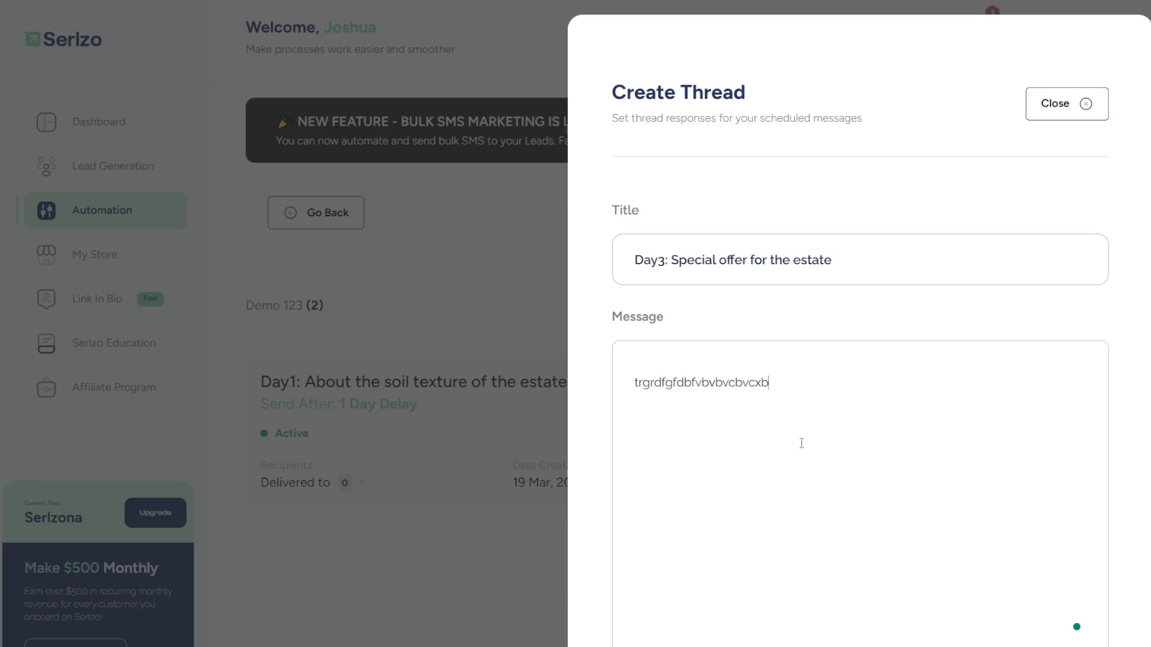
scroll(802, 444, down, 4)
text(cvbvcbvcbvcbvcbbvcbvc)
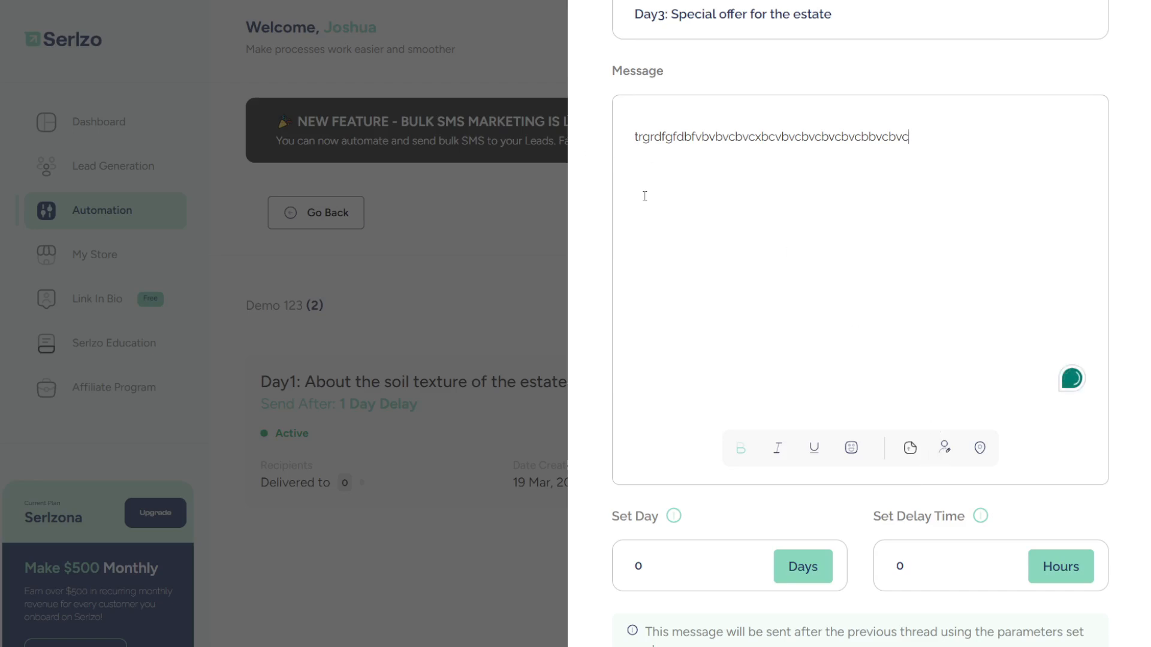
- Replace the message with 'hi' followed by the [First Name] personalization and more text
key(ctrl+a)
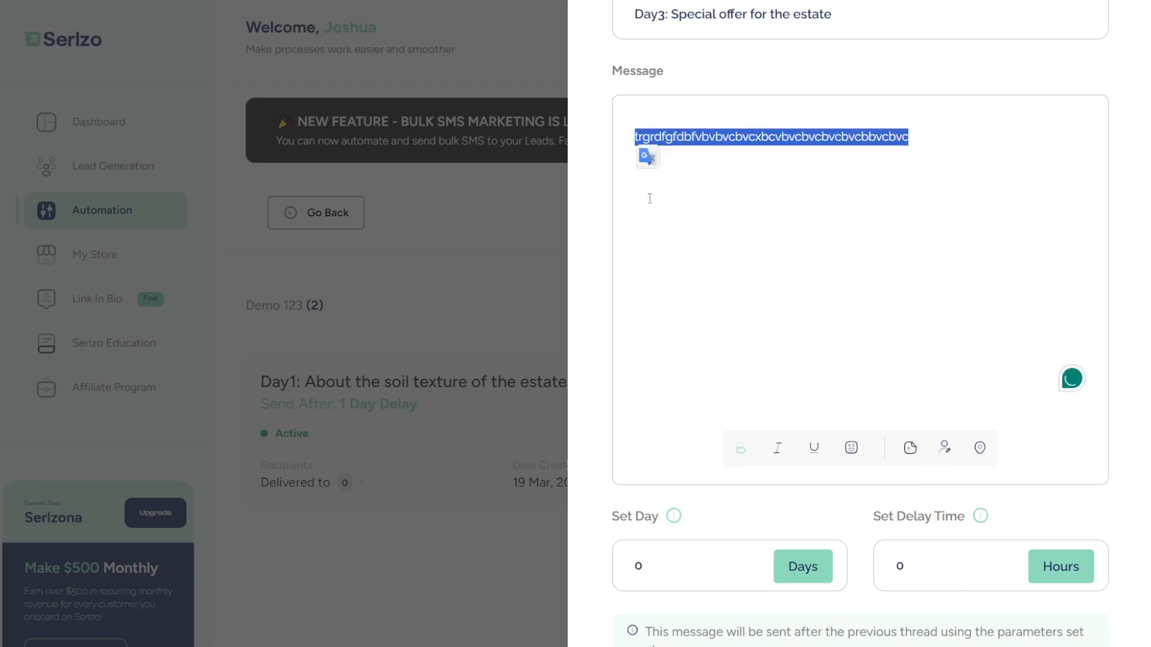
text(hi)
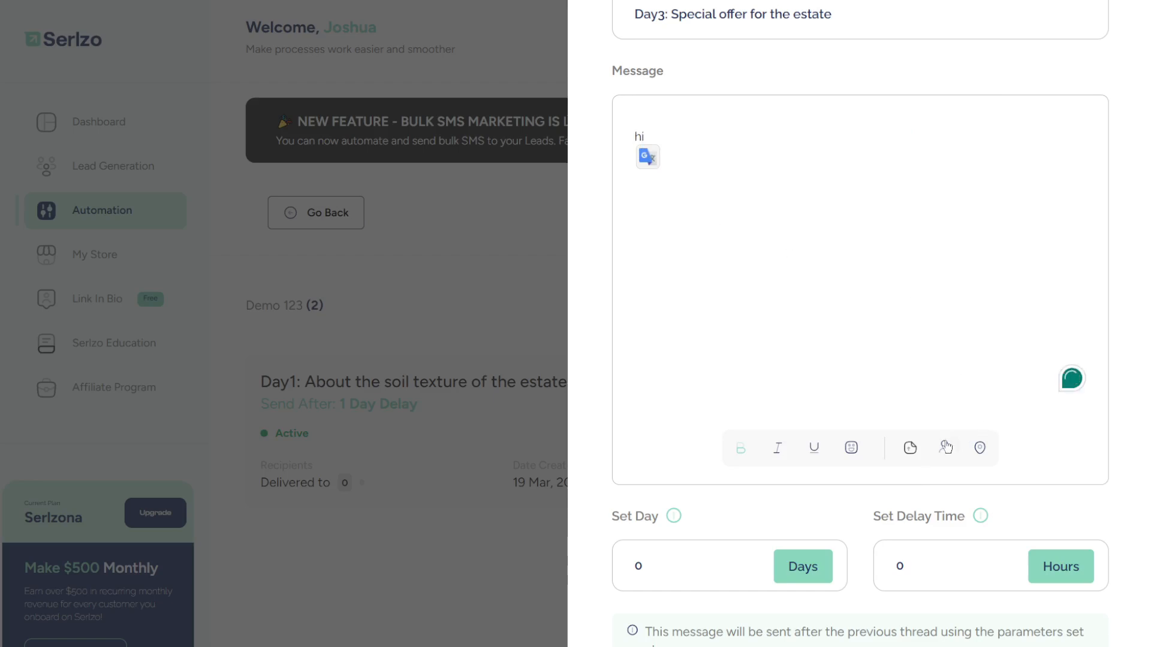
click(945, 446)
click(949, 345)
text(d)
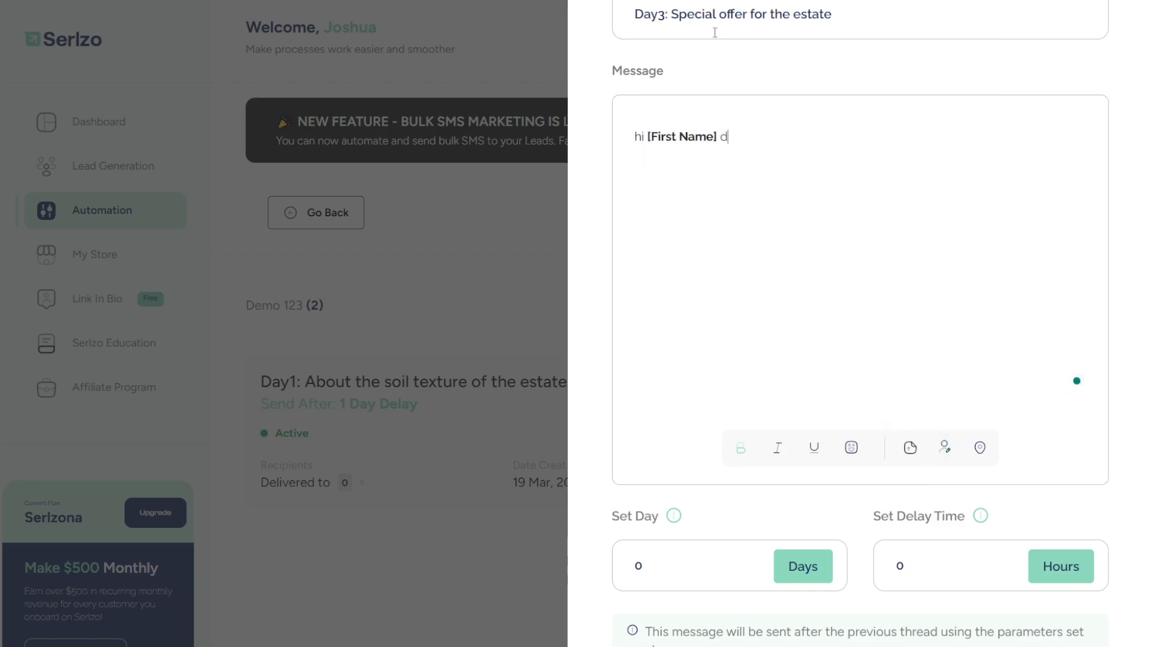
text(efsdfsfdfsfd)
- Set the delay to 1 day and create the Day3 thread
click(696, 560)
key(BackSpace)
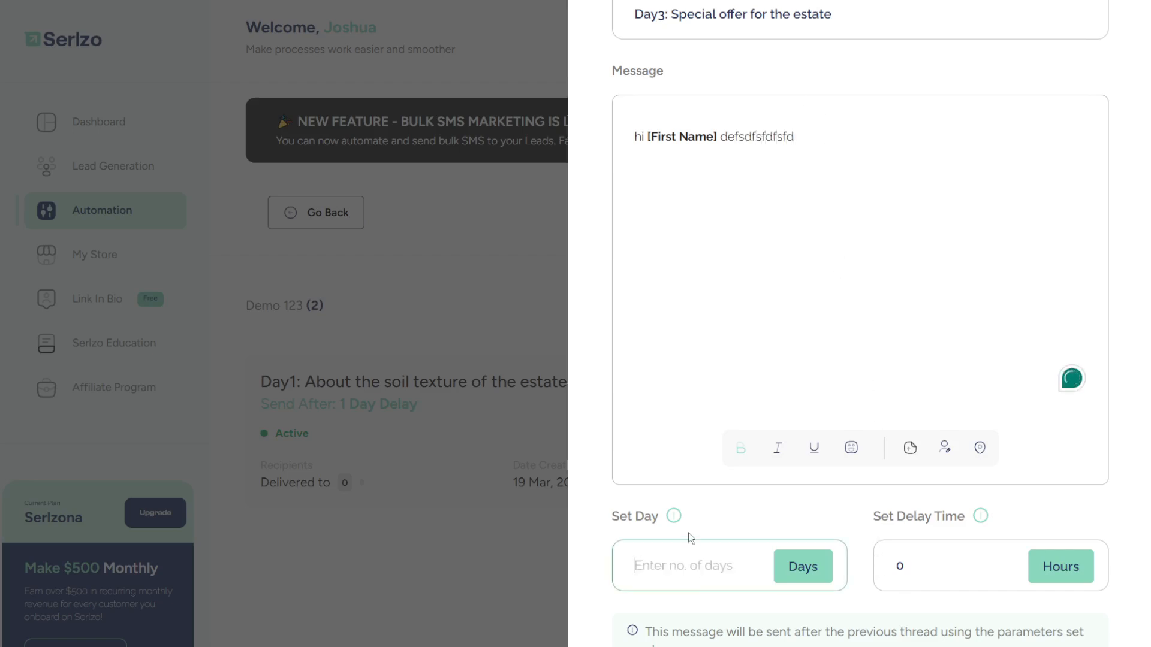
text(1)
scroll(760, 508, down, 4)
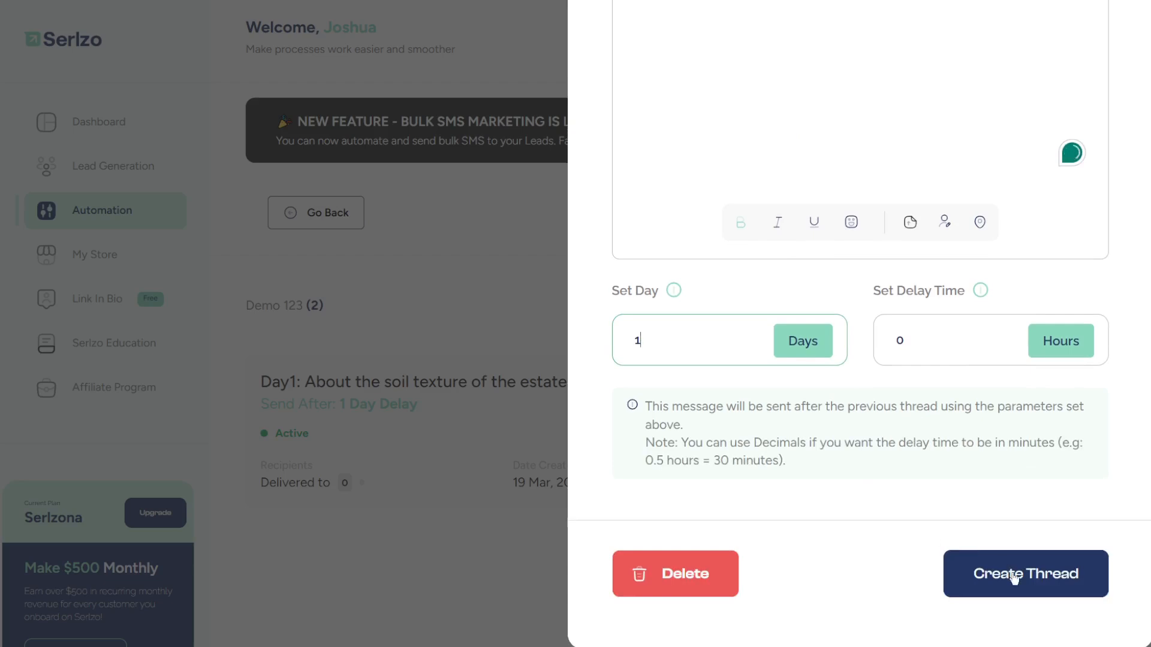
click(1013, 575)
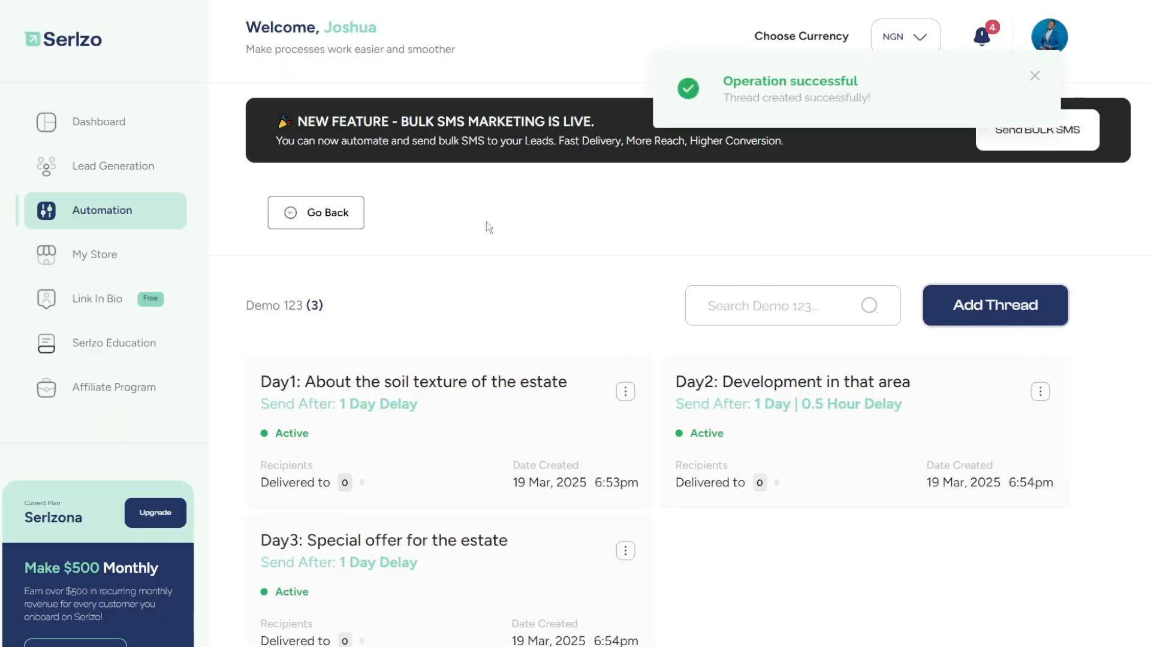
key(ctrl+minus)
key(ctrl+minus)
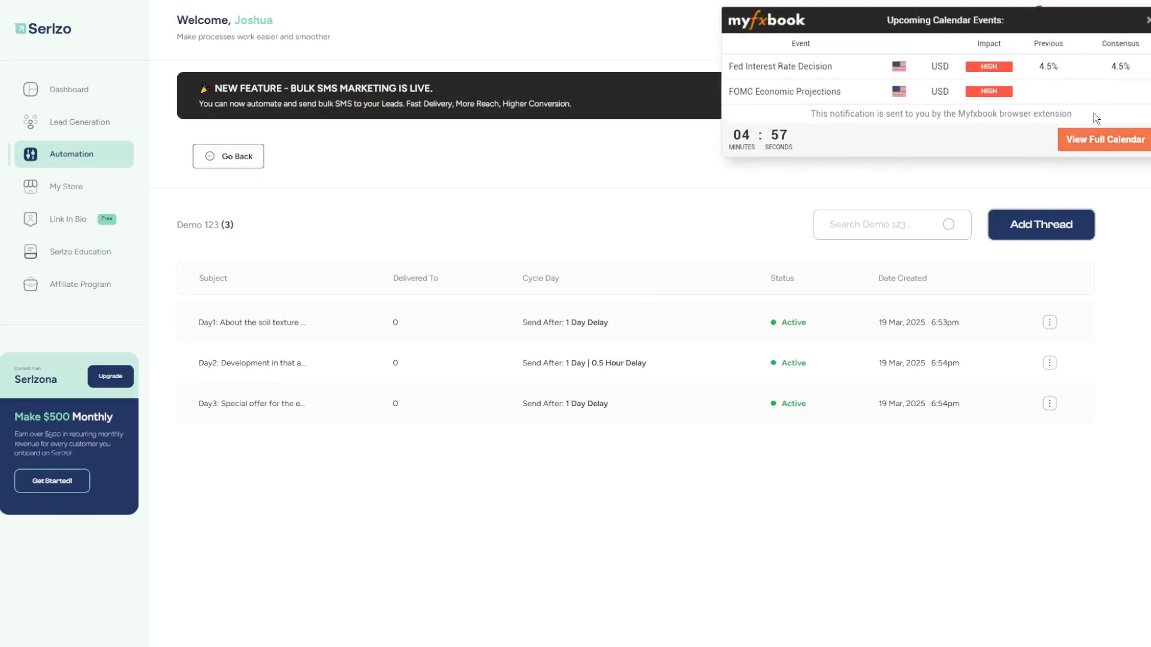
- Dismiss the calendar notification popup and drag the Google Docs notes tab into this window
click(1147, 9)
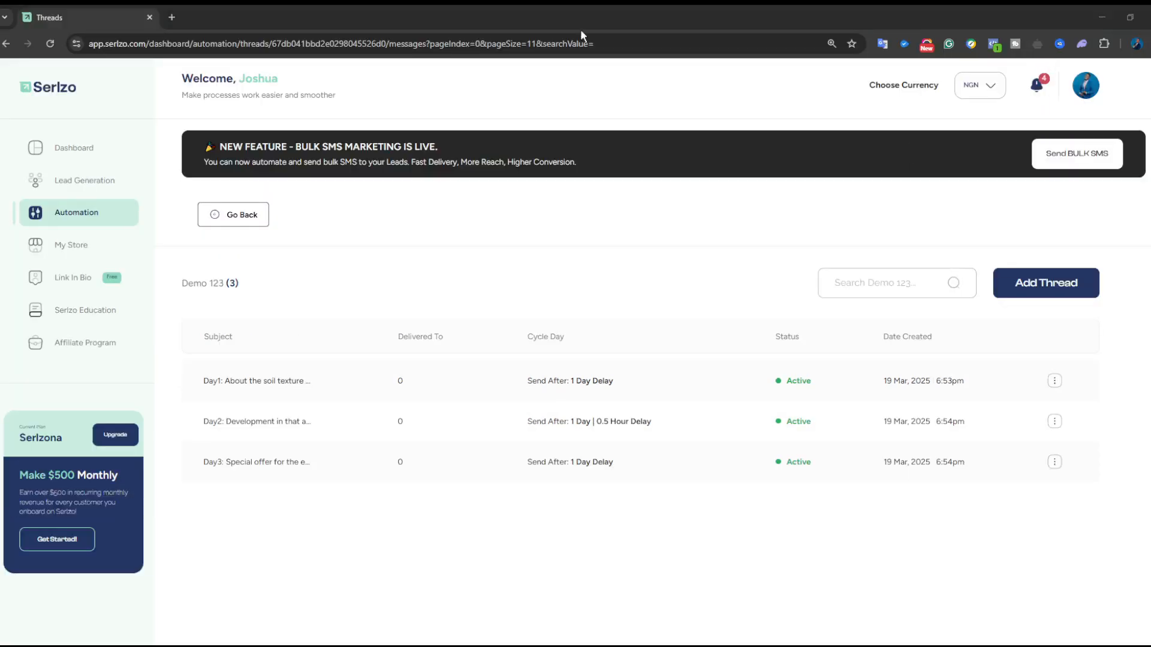
drag(580, 29, 300, 19)
- Review the Real Estate plan, selecting step 1 (booking) and step 2 (Pre-sale them)
click(394, 327)
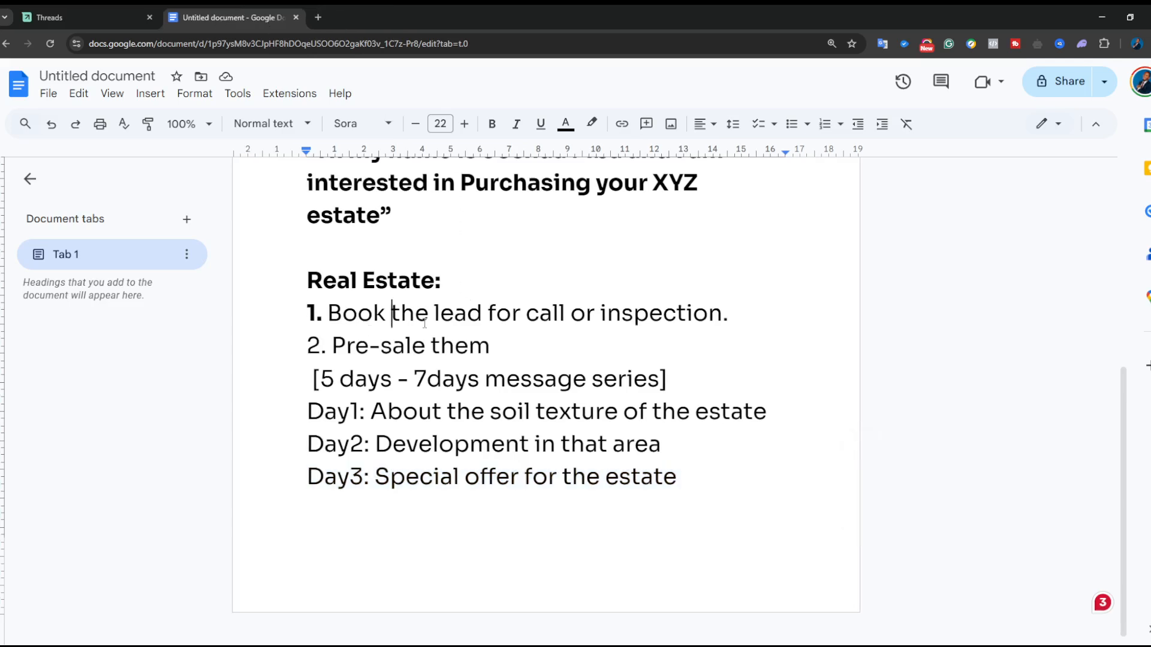
scroll(393, 326, up, 2)
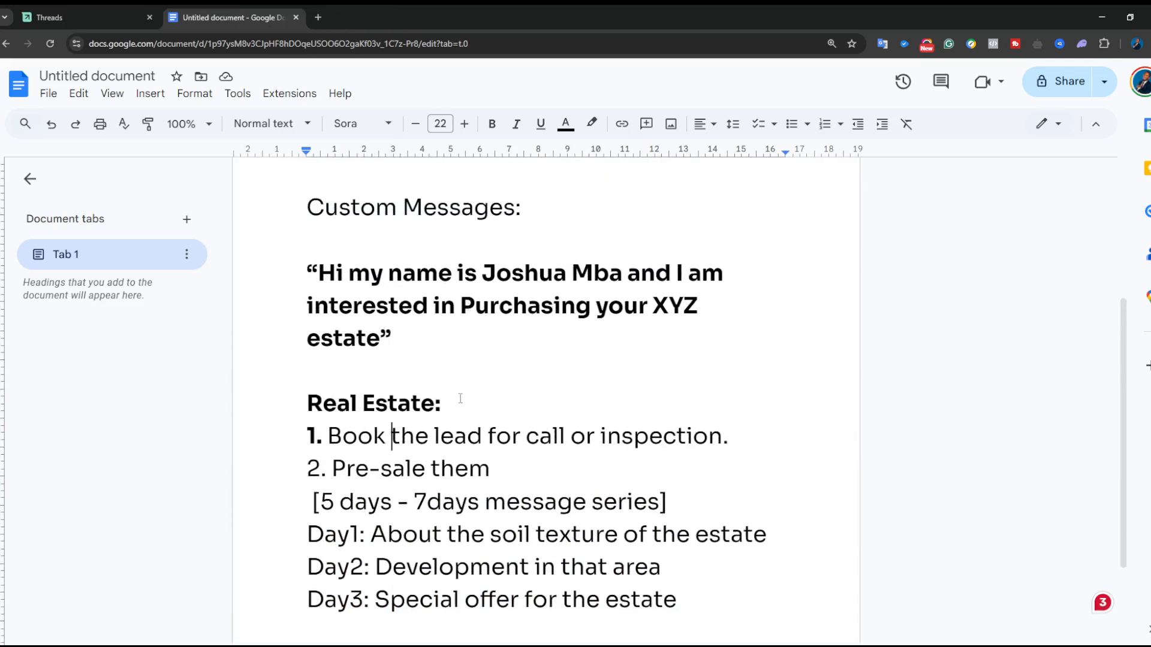
scroll(459, 403, down, 1)
drag(328, 376, 429, 376)
drag(525, 376, 757, 377)
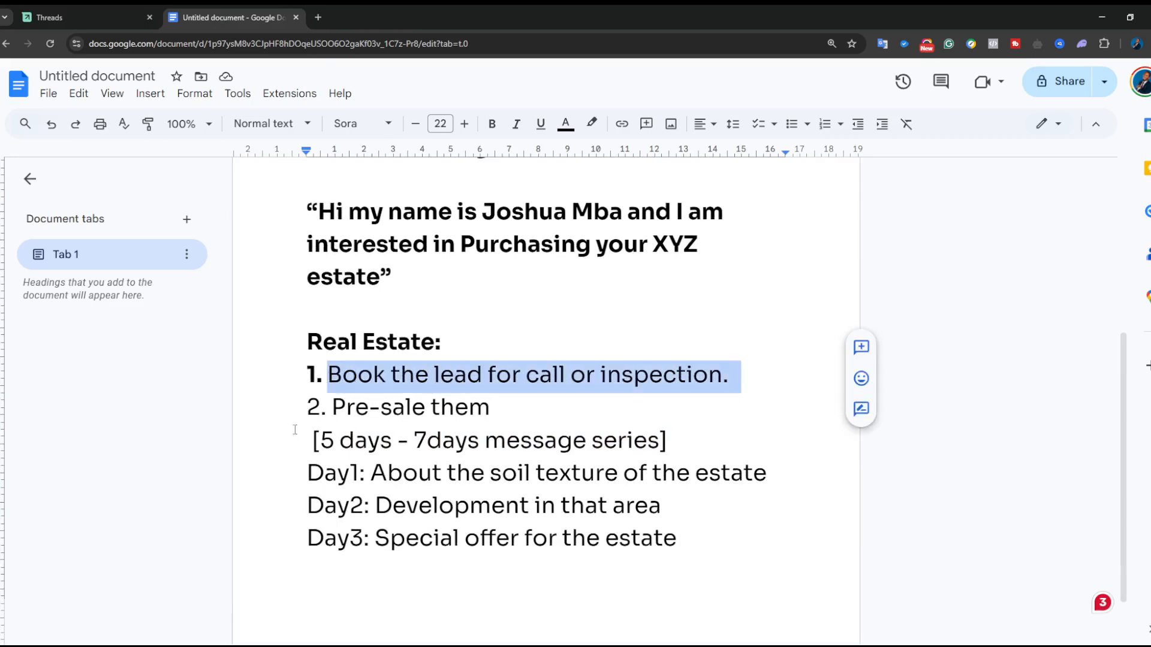
drag(310, 410, 499, 411)
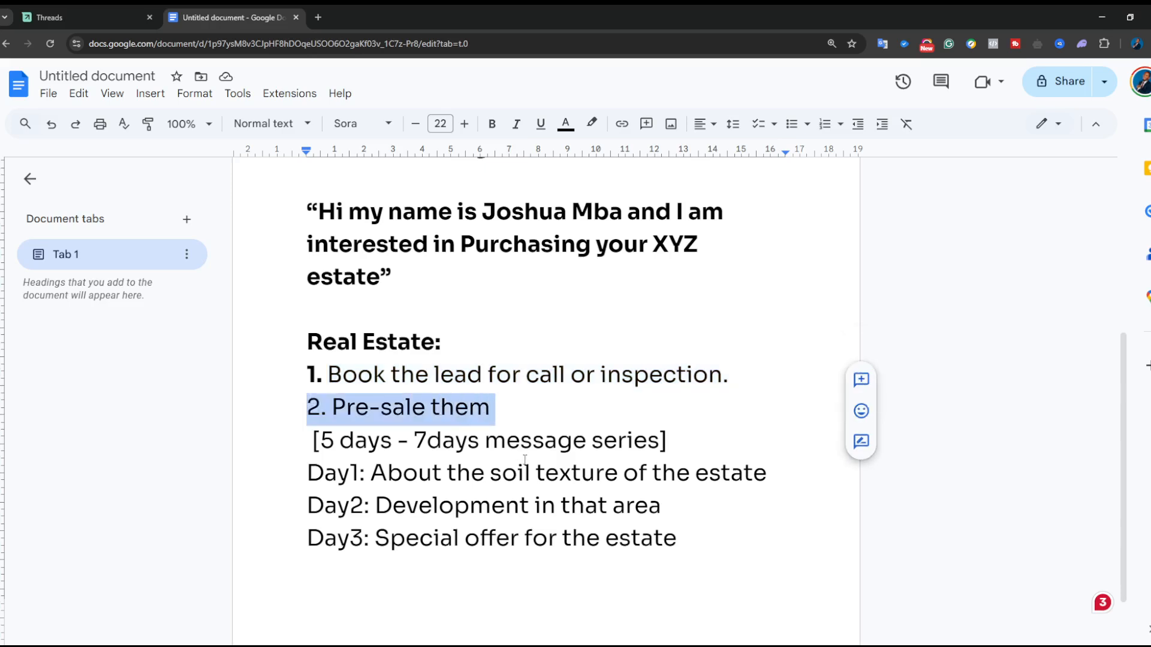
scroll(525, 460, down, 1)
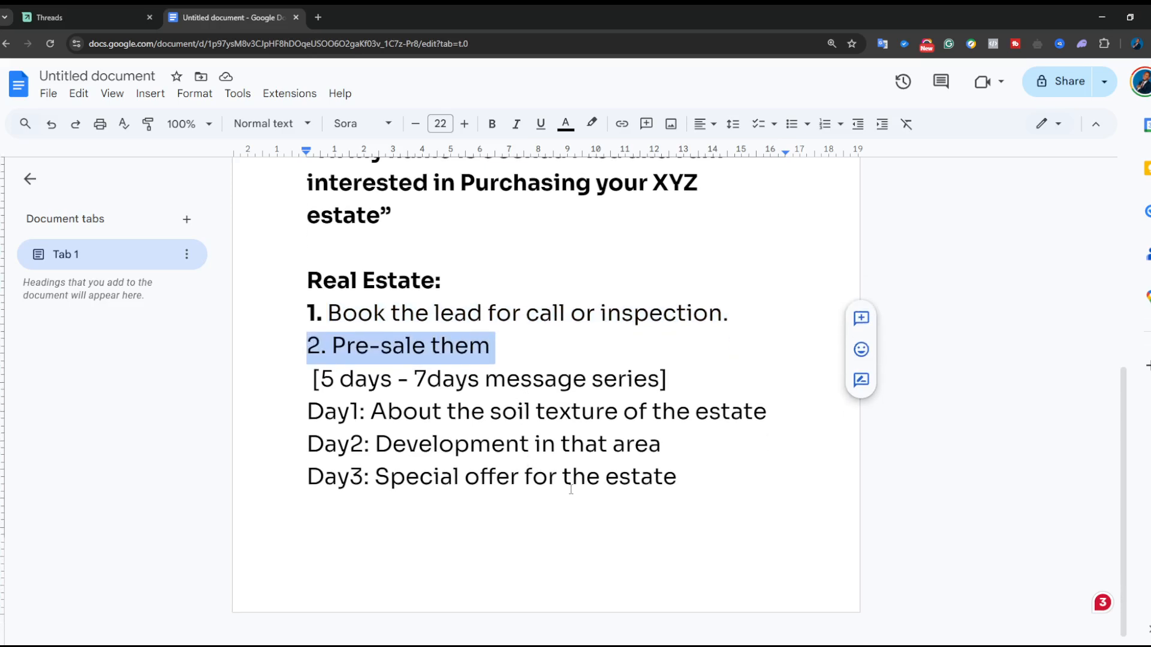
click(54, 20)
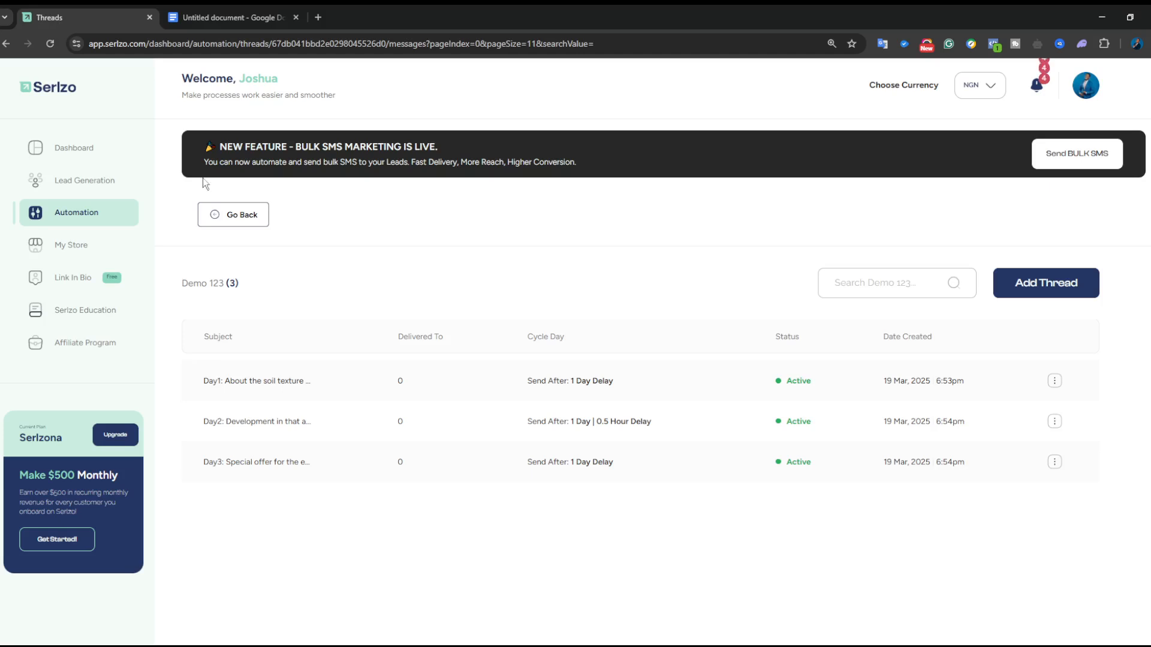